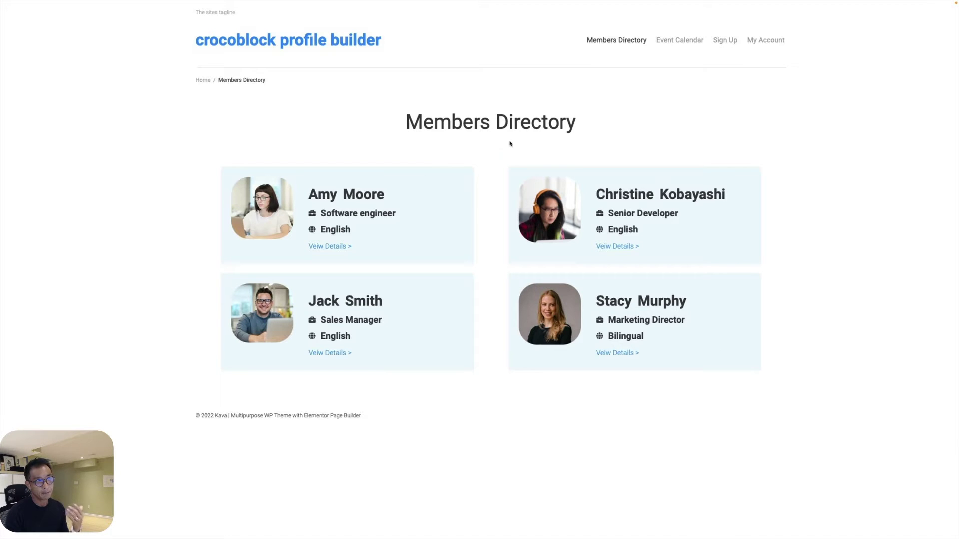
{"action": "left_click", "coordinate": [329, 246]}
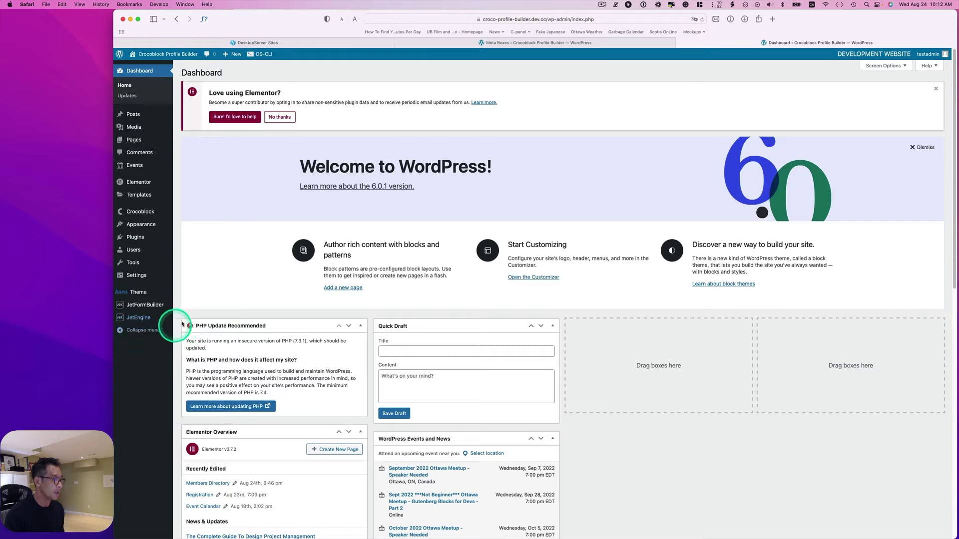
Open the User Profile meta box from JetEngine's Meta Boxes list.
{"action": "mouse_move", "coordinate": [150, 316]}
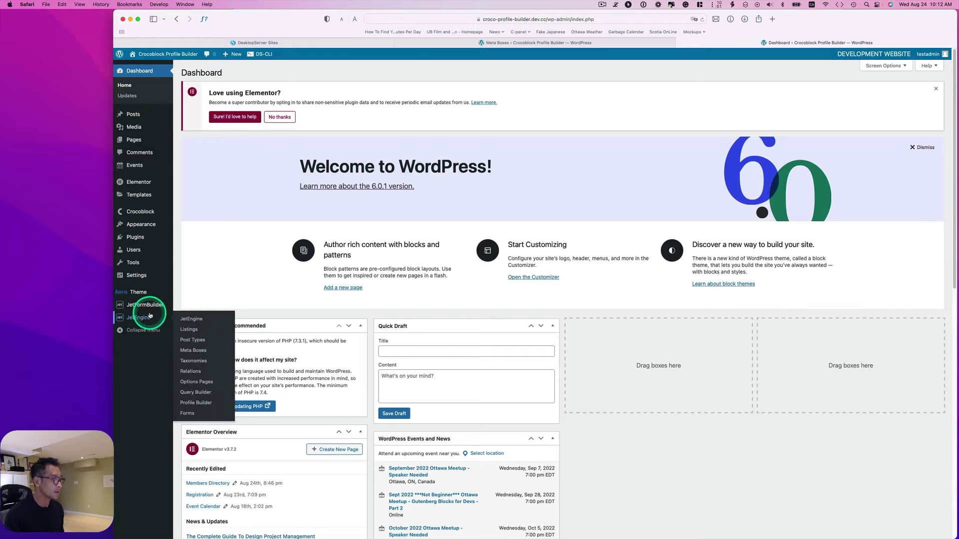
{"action": "left_click", "coordinate": [186, 350]}
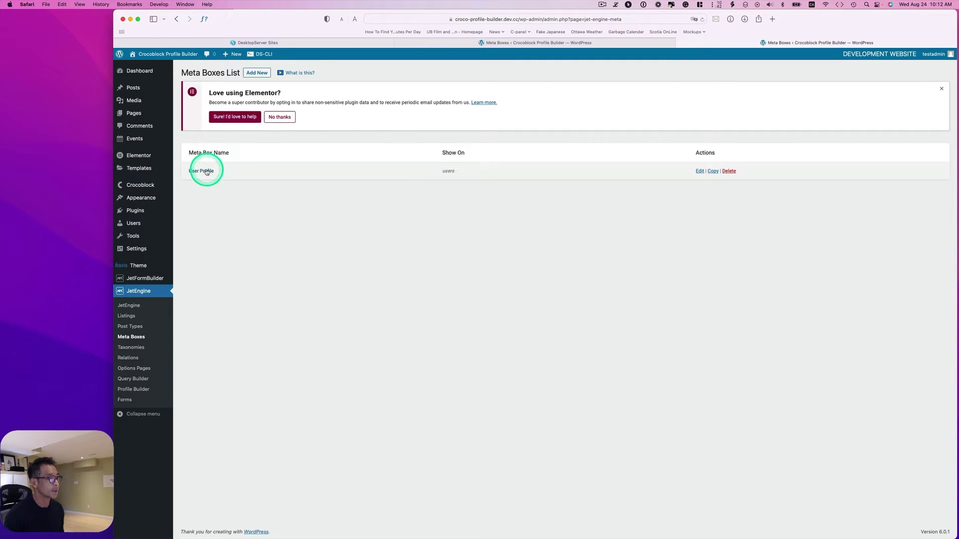
{"action": "left_click", "coordinate": [206, 172]}
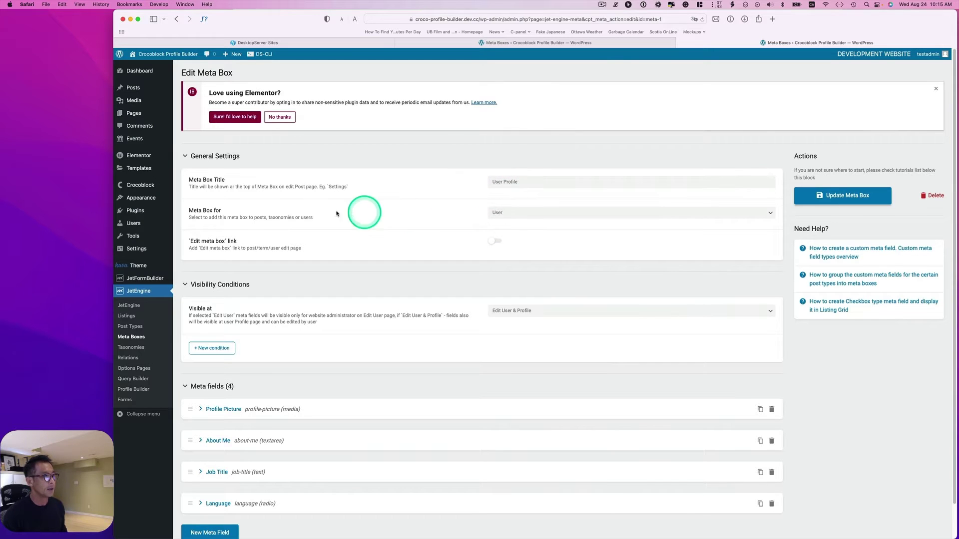
Confirm the meta box is for User and visible at Edit User & Profile.
{"action": "left_click", "coordinate": [517, 214]}
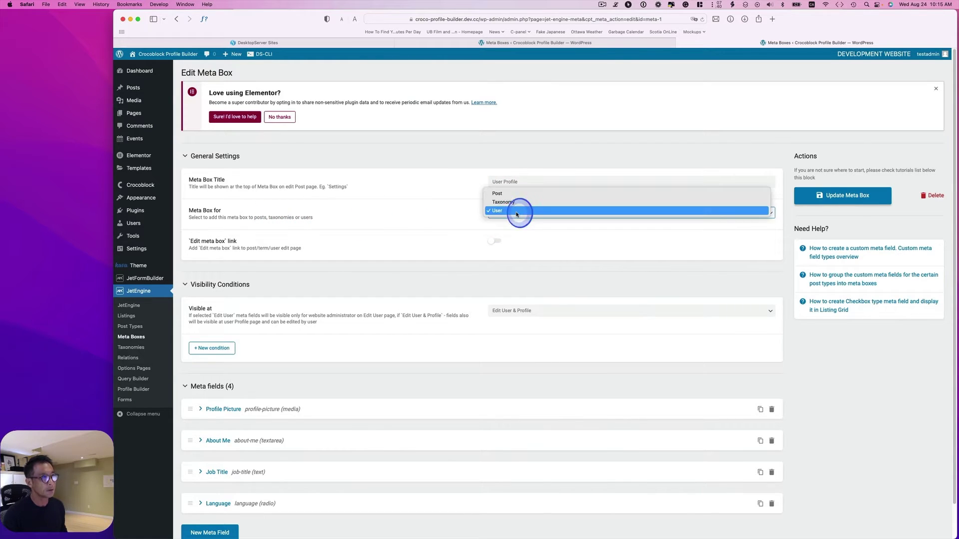
{"action": "left_click", "coordinate": [443, 221]}
{"action": "scroll", "coordinate": [300, 307], "scroll_direction": "down", "scroll_amount": 2}
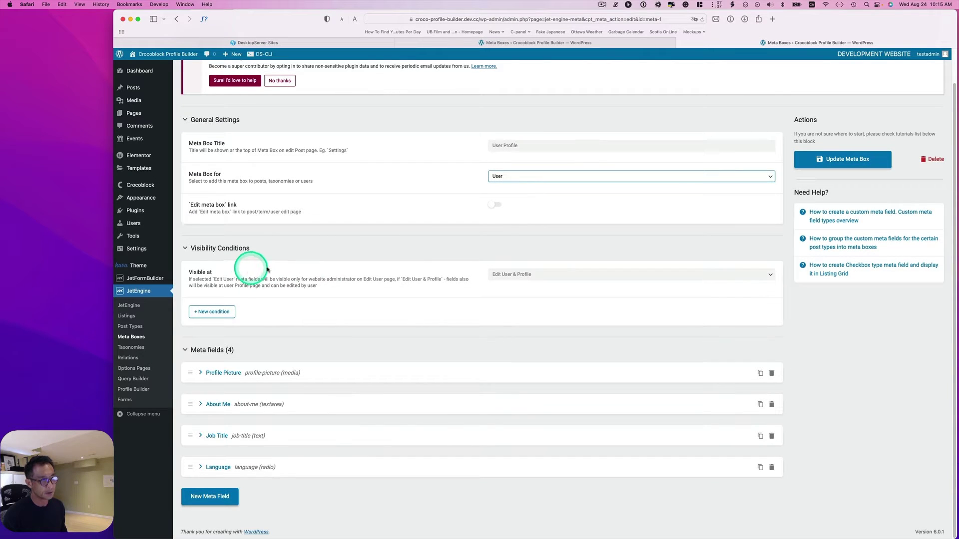
{"action": "left_click", "coordinate": [536, 275]}
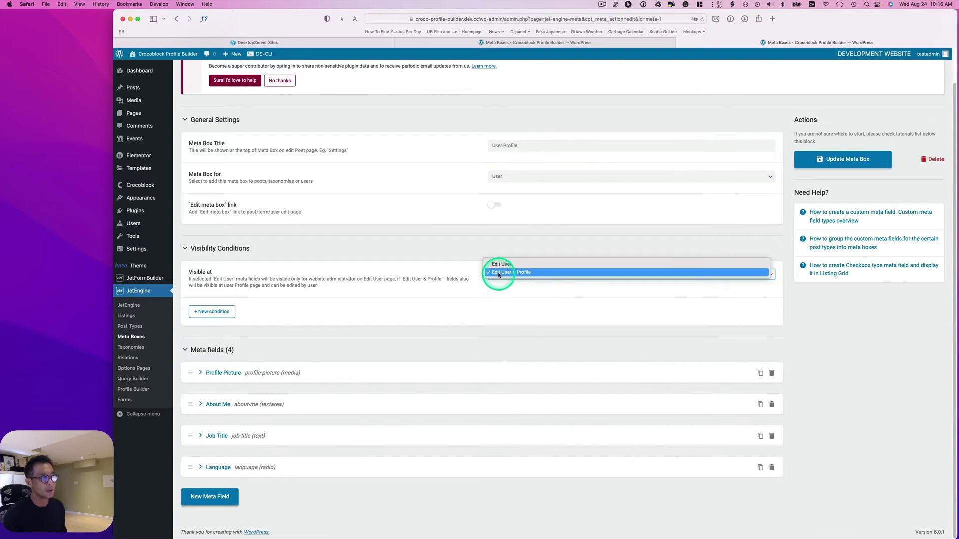
{"action": "left_click", "coordinate": [518, 274]}
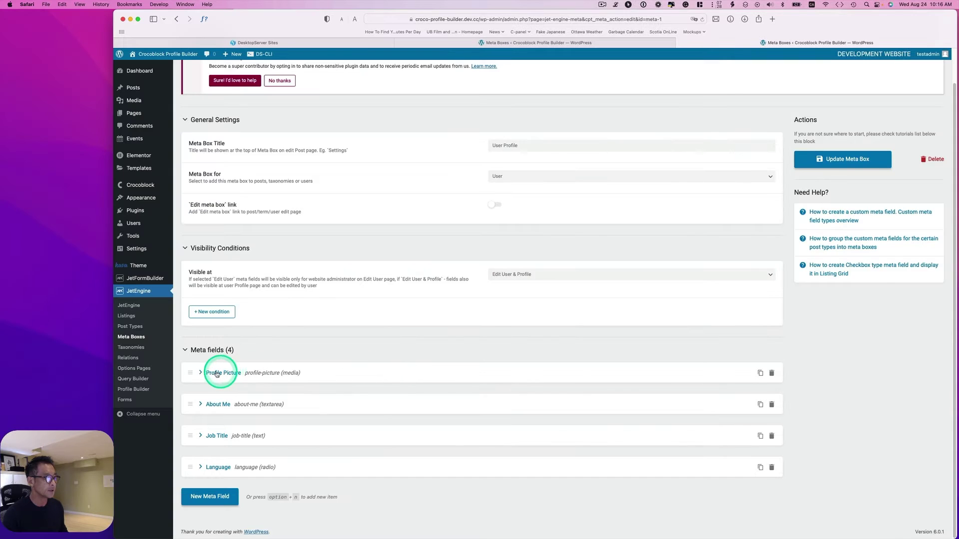
Expand Profile Picture and confirm ID profile-picture, object type Field, field type Media.
{"action": "left_click", "coordinate": [216, 374]}
{"action": "scroll", "coordinate": [272, 363], "scroll_direction": "down", "scroll_amount": 5}
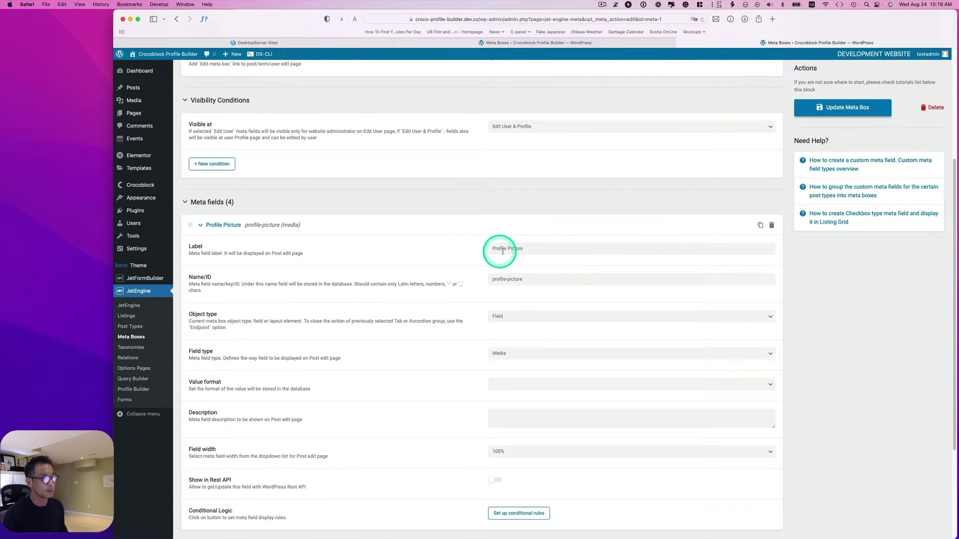
{"action": "scroll", "coordinate": [524, 253], "scroll_direction": "down", "scroll_amount": 1}
{"action": "left_click", "coordinate": [522, 270]}
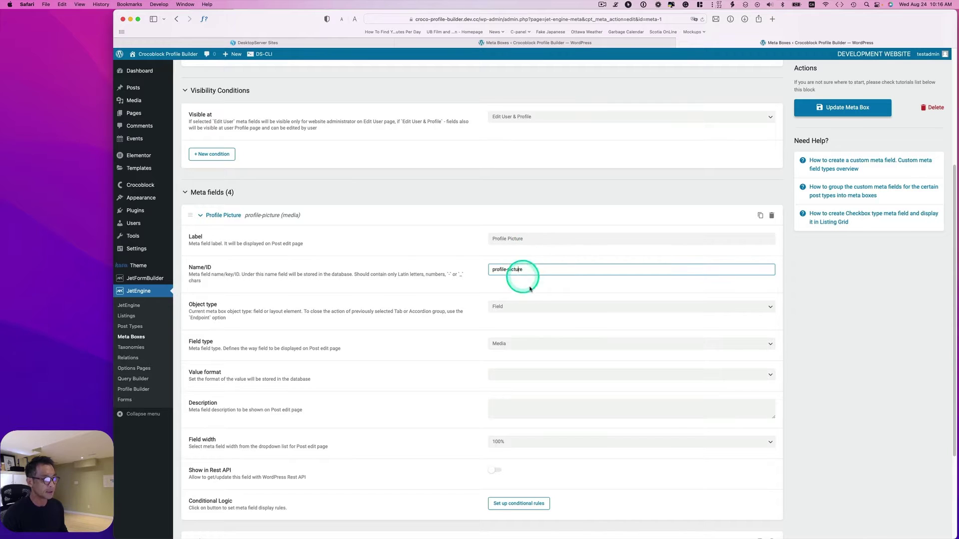
{"action": "scroll", "coordinate": [527, 277], "scroll_direction": "down", "scroll_amount": 1}
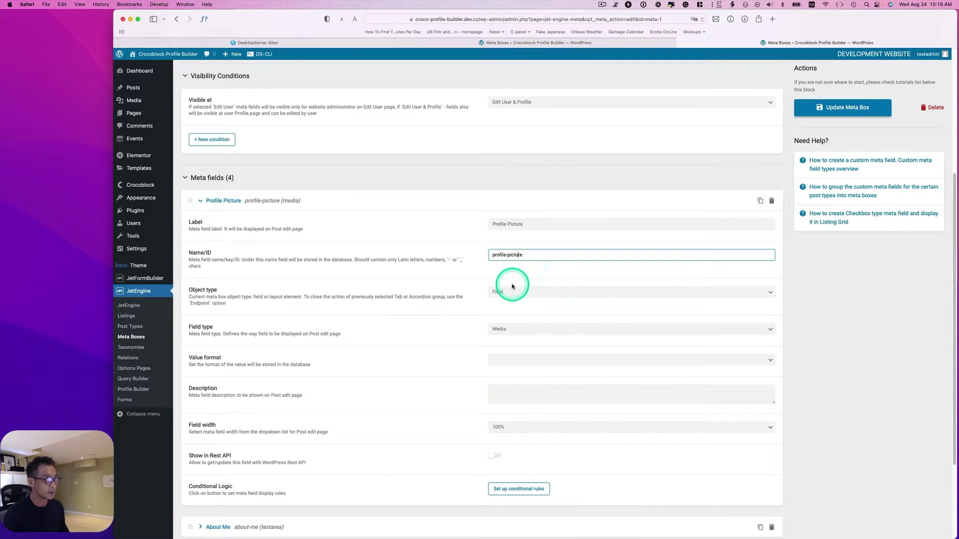
{"action": "scroll", "coordinate": [509, 278], "scroll_direction": "down", "scroll_amount": 1}
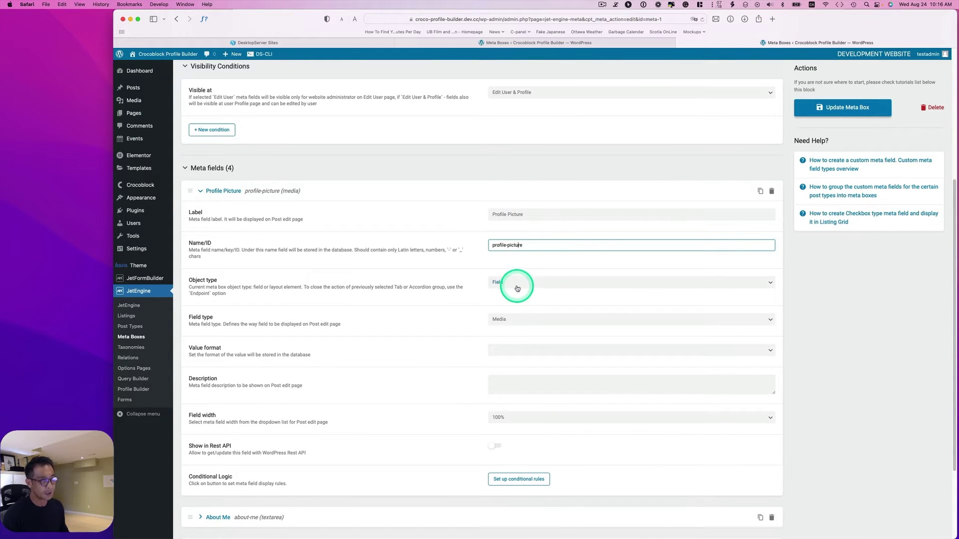
{"action": "left_click", "coordinate": [517, 288]}
{"action": "left_click", "coordinate": [484, 321]}
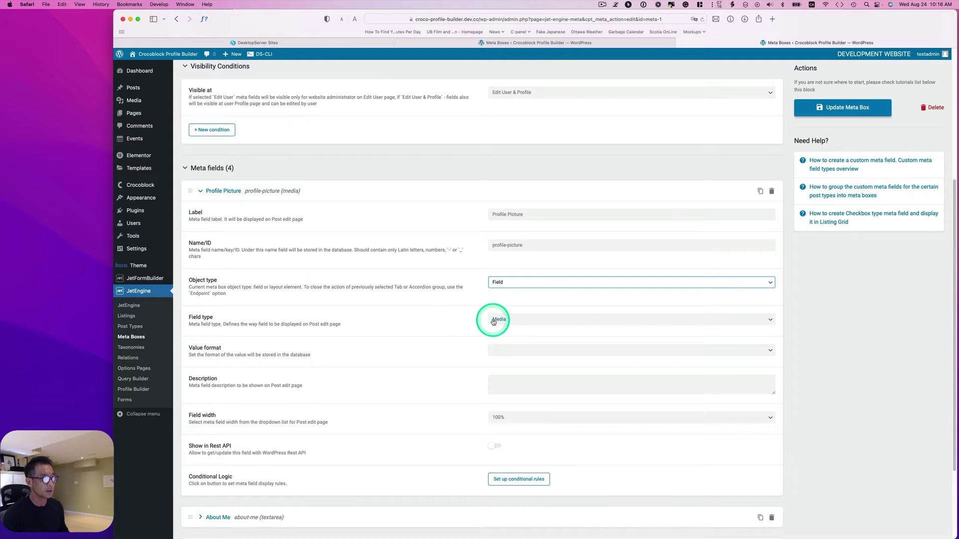
{"action": "left_click", "coordinate": [500, 320]}
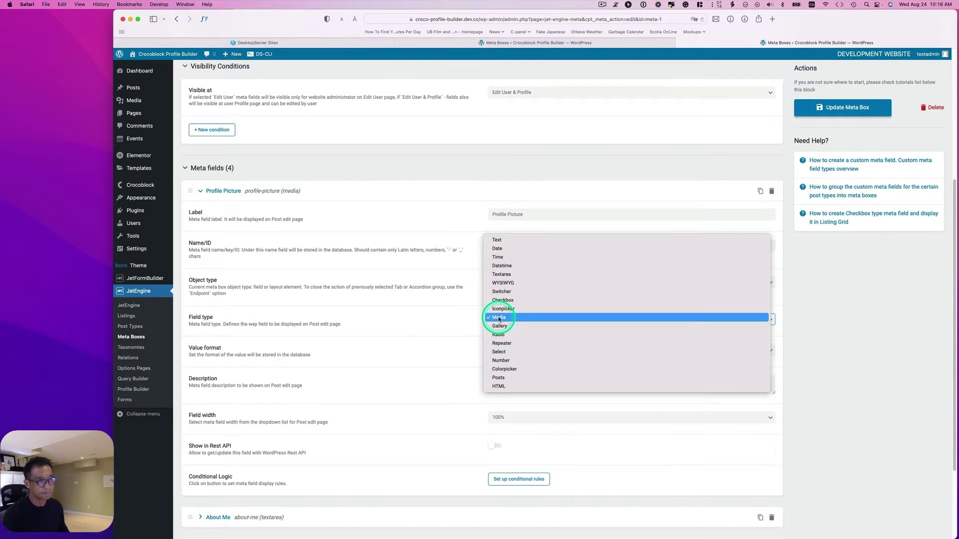
{"action": "left_click", "coordinate": [499, 318]}
{"action": "scroll", "coordinate": [385, 324], "scroll_direction": "down", "scroll_amount": 5}
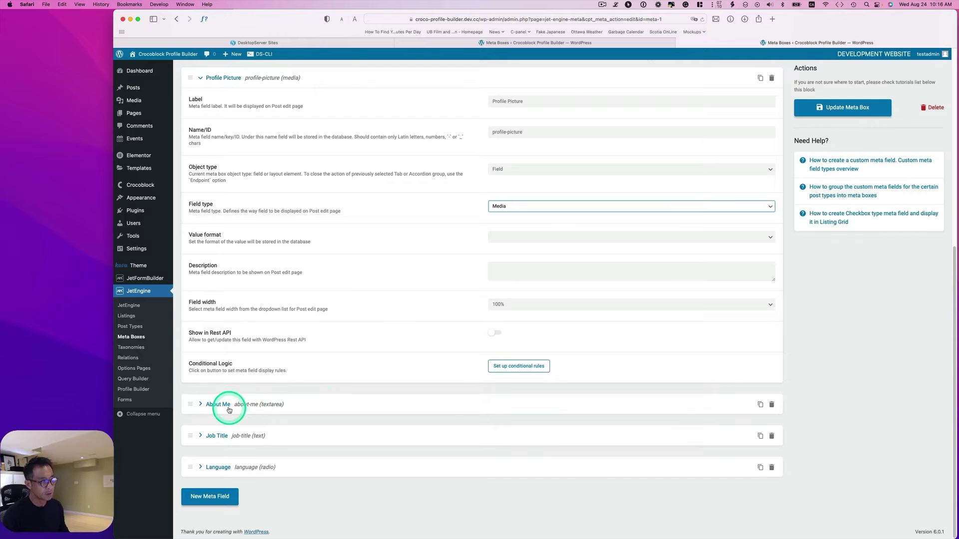
Expand the About Me field and confirm its field type is Textarea.
{"action": "left_click", "coordinate": [229, 410]}
{"action": "scroll", "coordinate": [413, 387], "scroll_direction": "down", "scroll_amount": 4}
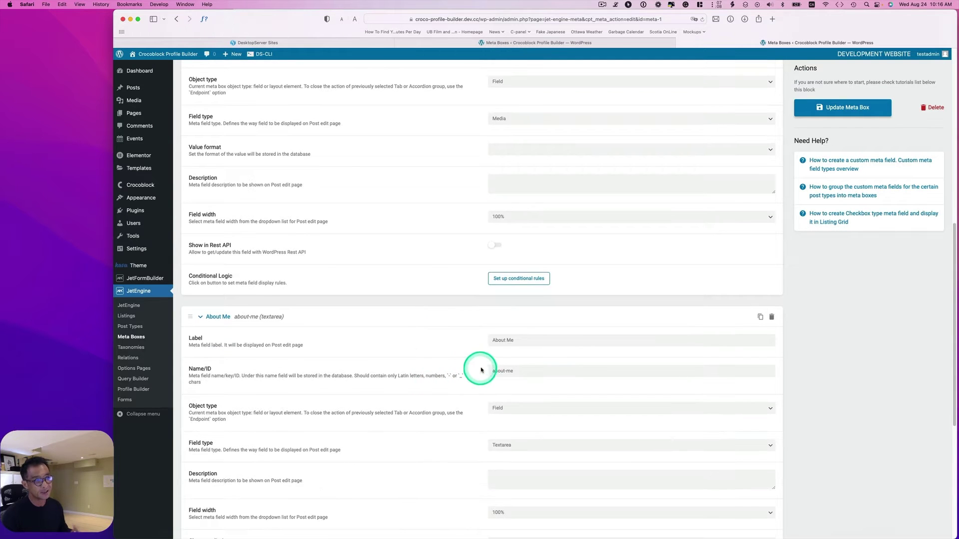
{"action": "scroll", "coordinate": [498, 367], "scroll_direction": "down", "scroll_amount": 2}
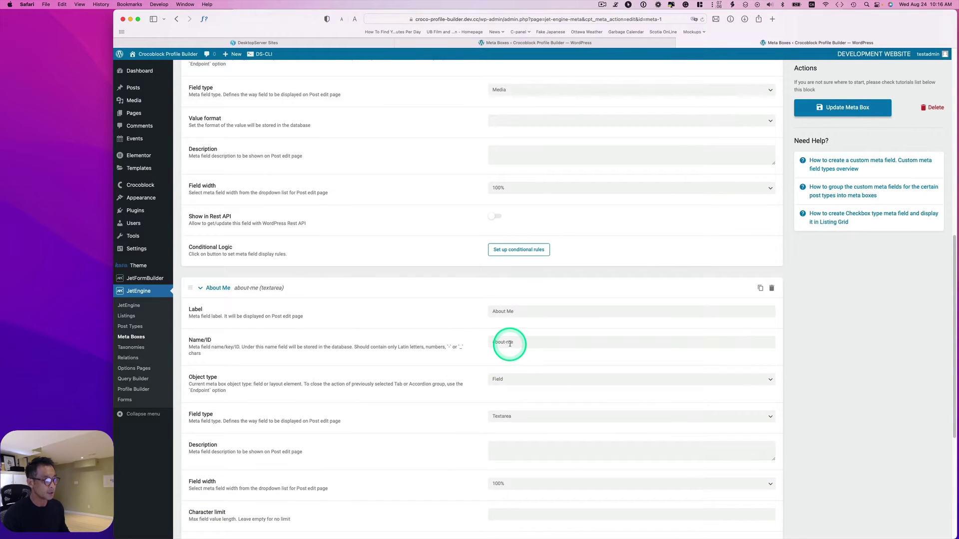
{"action": "left_click", "coordinate": [515, 342]}
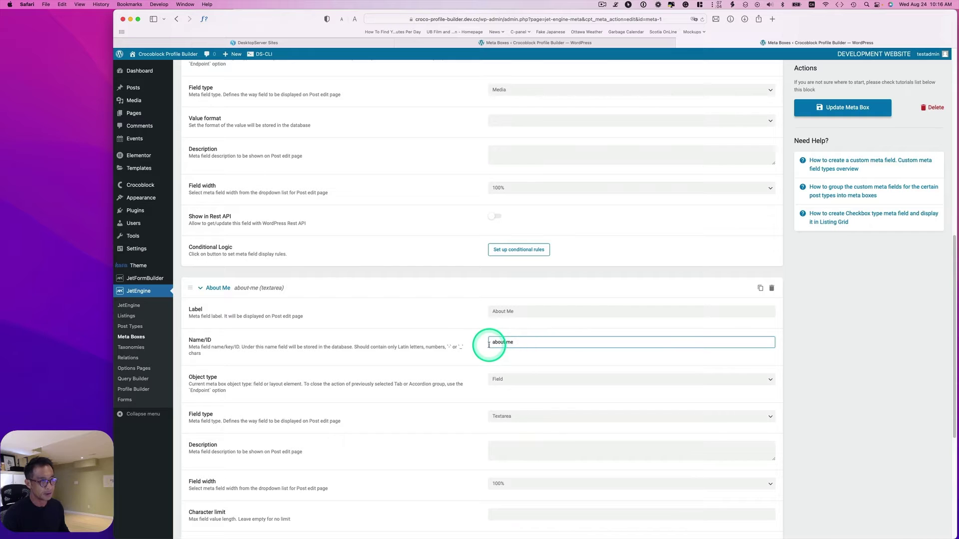
{"action": "scroll", "coordinate": [525, 355], "scroll_direction": "down", "scroll_amount": 1}
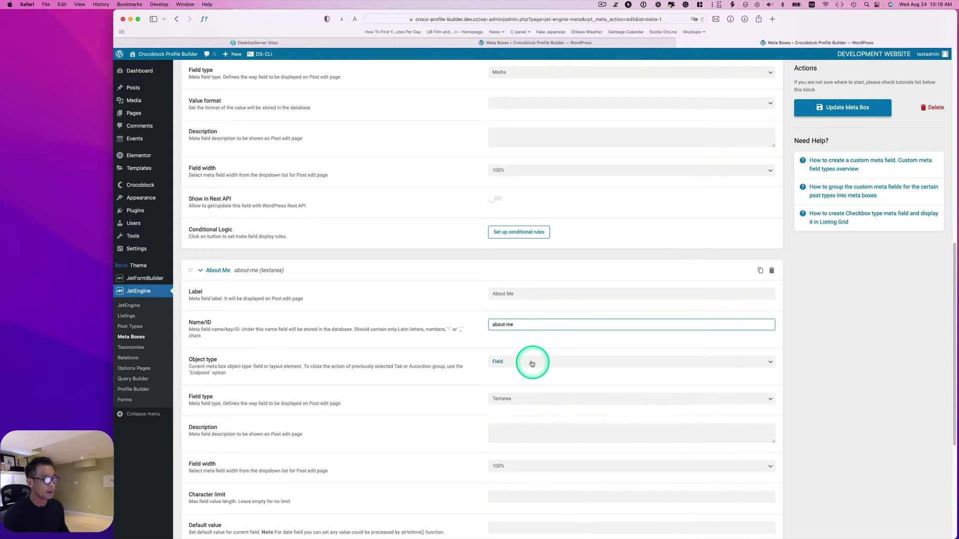
{"action": "left_click", "coordinate": [520, 398]}
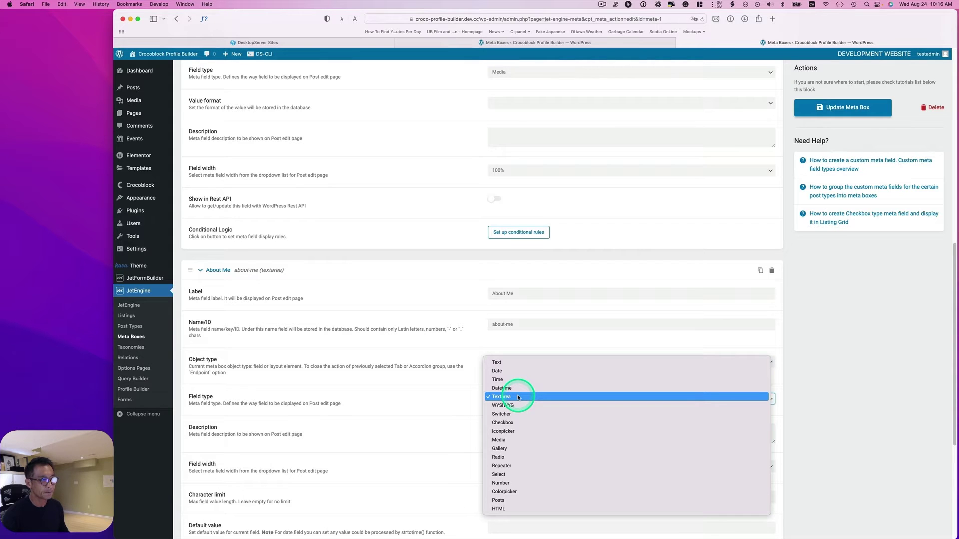
{"action": "left_click", "coordinate": [466, 392]}
{"action": "scroll", "coordinate": [439, 387], "scroll_direction": "down", "scroll_amount": 5}
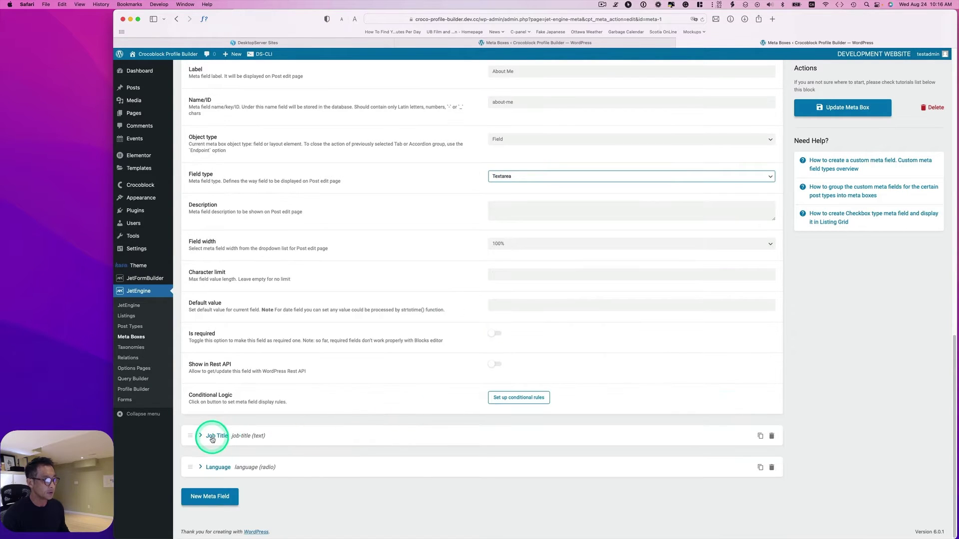
Confirm Job Title is a Text field and expand the Language Radio field.
{"action": "left_click", "coordinate": [212, 440]}
{"action": "scroll", "coordinate": [391, 406], "scroll_direction": "down", "scroll_amount": 3}
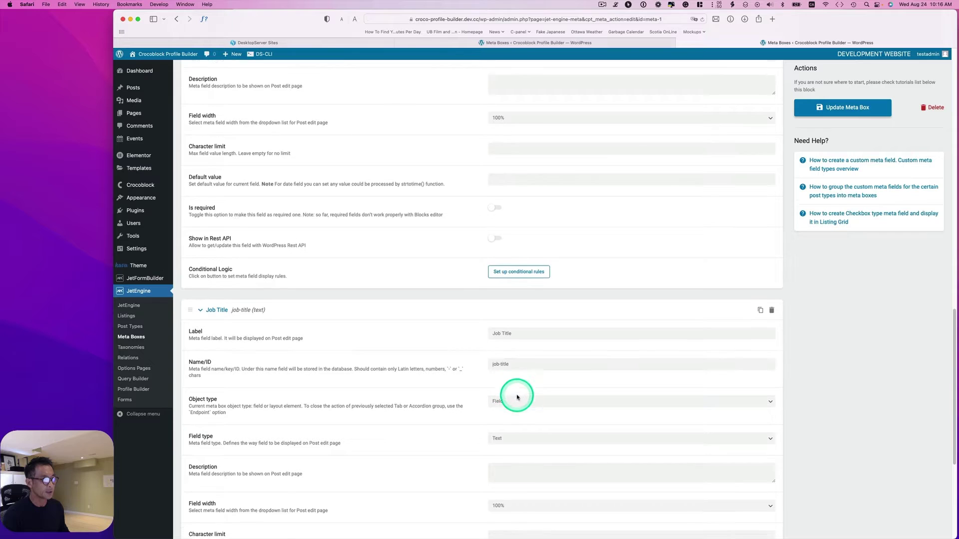
{"action": "left_click", "coordinate": [507, 413]}
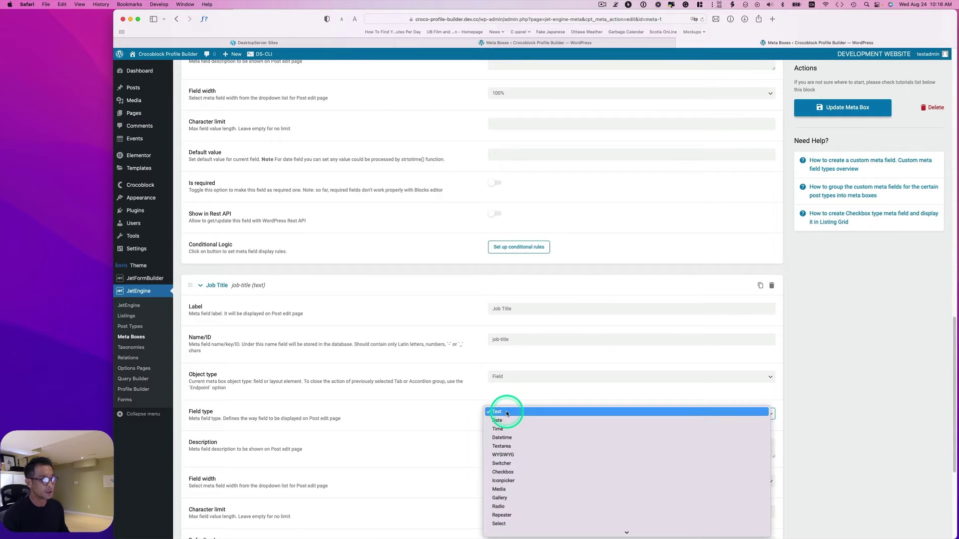
{"action": "left_click", "coordinate": [506, 413]}
{"action": "scroll", "coordinate": [350, 439], "scroll_direction": "down", "scroll_amount": 5}
{"action": "left_click", "coordinate": [215, 463]}
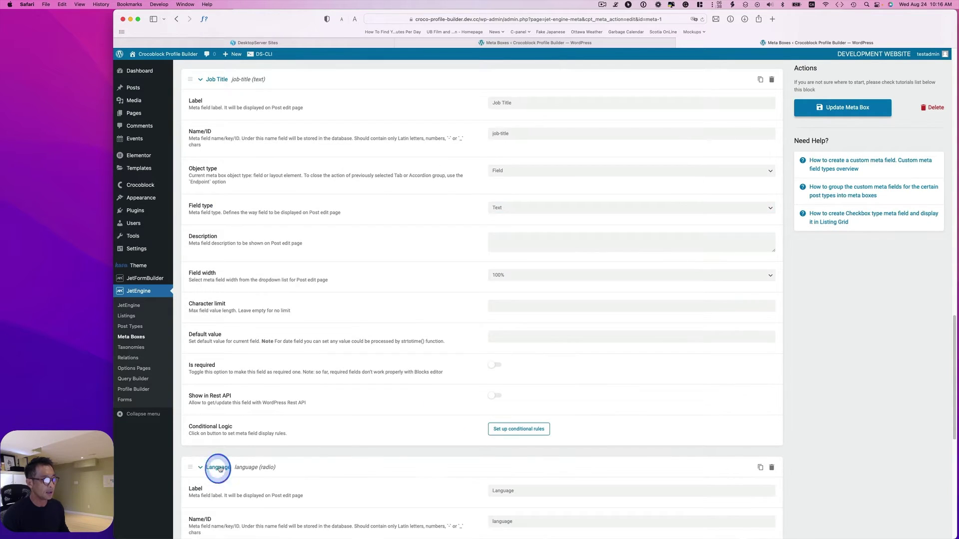
{"action": "scroll", "coordinate": [416, 442], "scroll_direction": "down", "scroll_amount": 1}
{"action": "scroll", "coordinate": [422, 441], "scroll_direction": "down", "scroll_amount": 7}
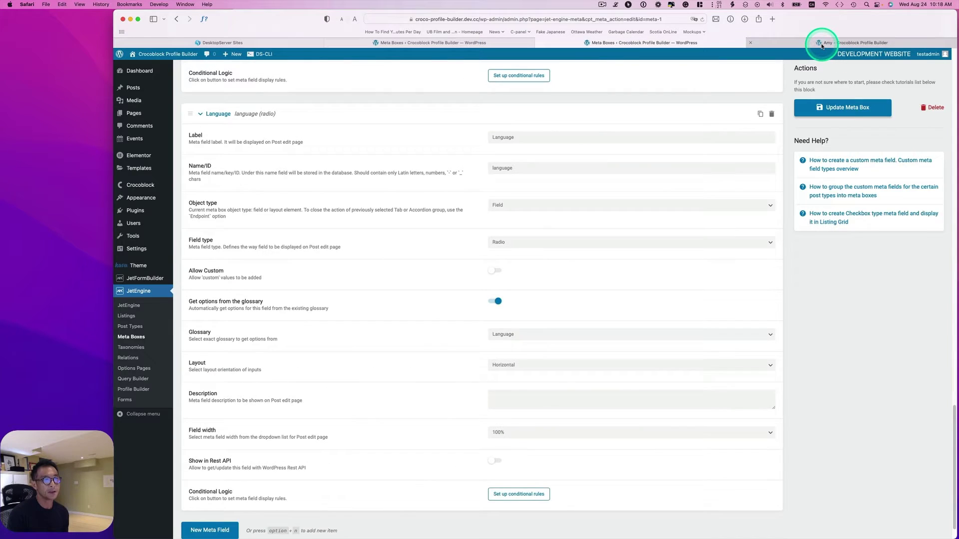
{"action": "left_click", "coordinate": [821, 45]}
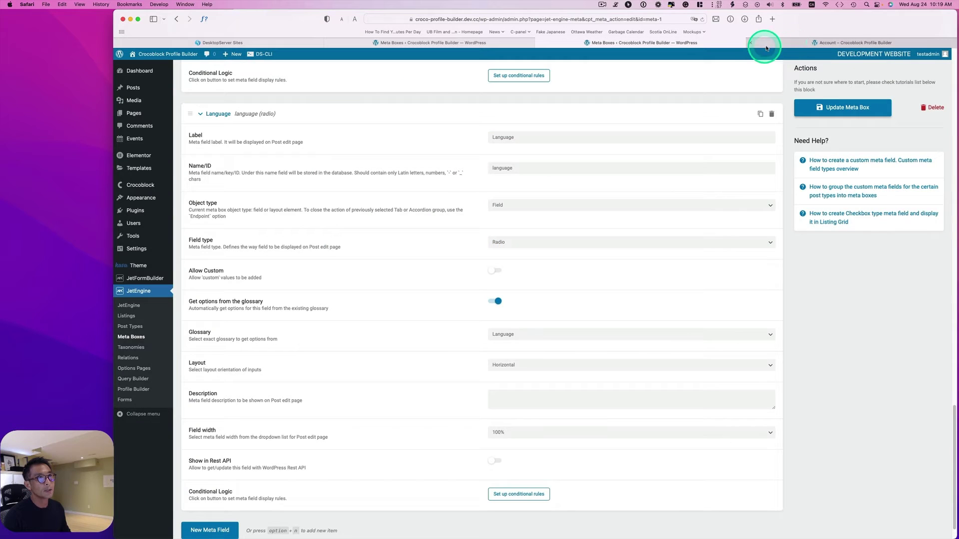
{"action": "left_click", "coordinate": [771, 44]}
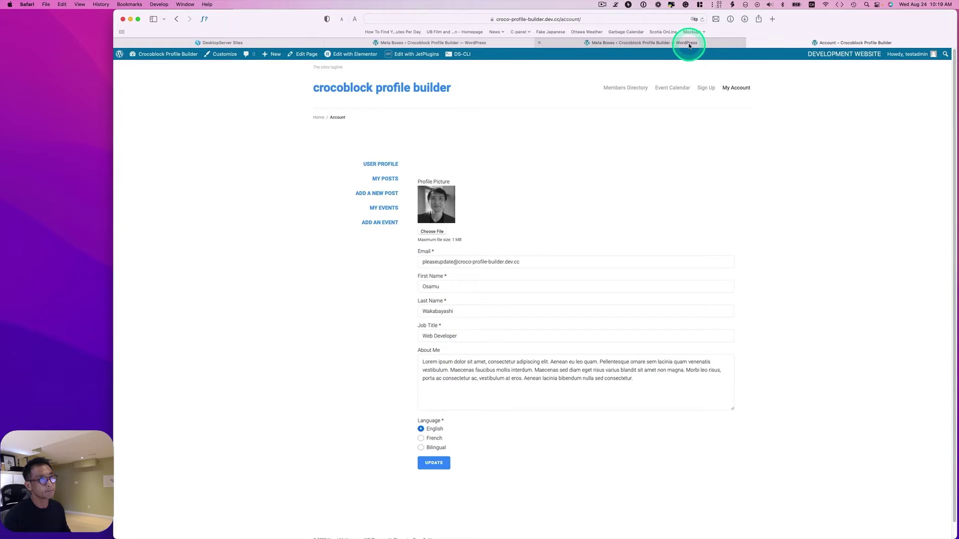
{"action": "left_click", "coordinate": [688, 42]}
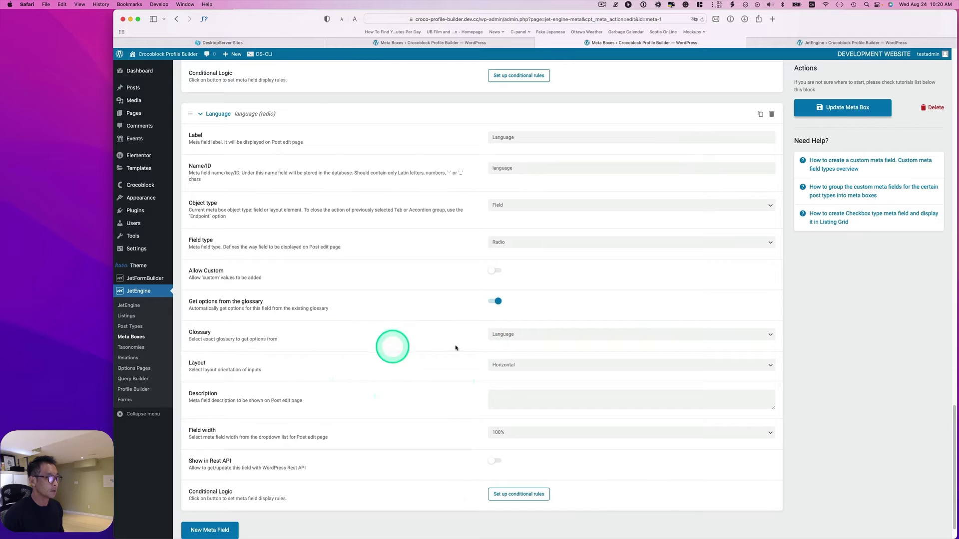
Check the Language field's glossary and review the Language glossary's items.
{"action": "left_click", "coordinate": [520, 343]}
{"action": "left_click", "coordinate": [506, 341]}
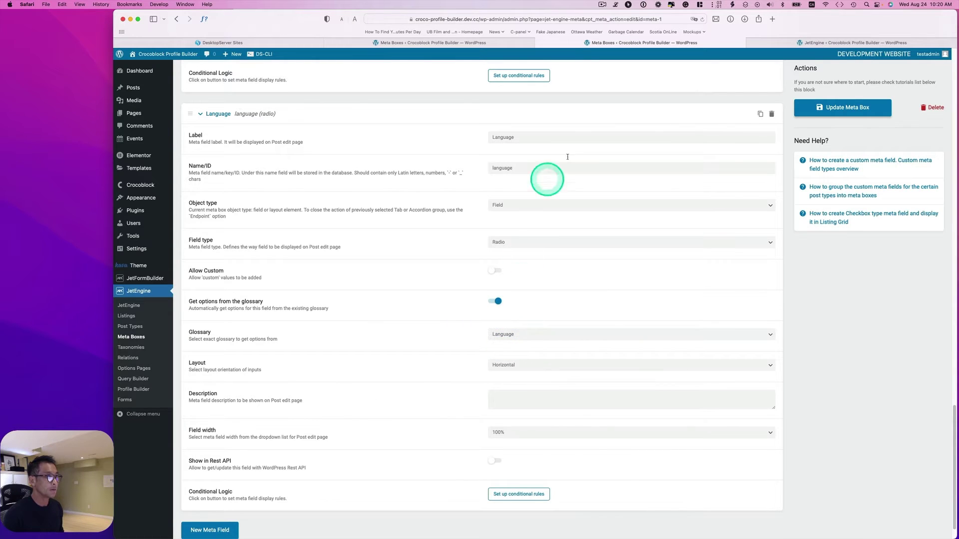
{"action": "left_click", "coordinate": [816, 44]}
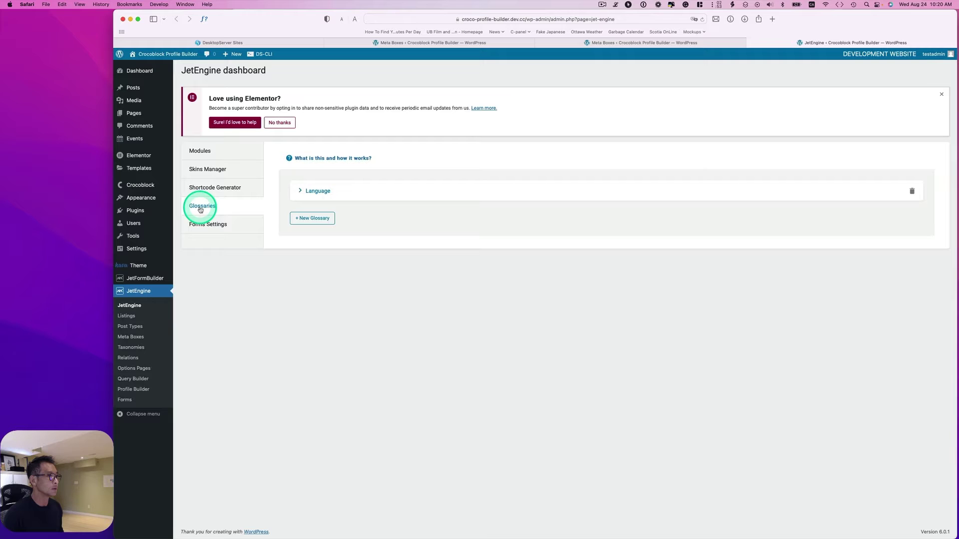
{"action": "left_click", "coordinate": [298, 191]}
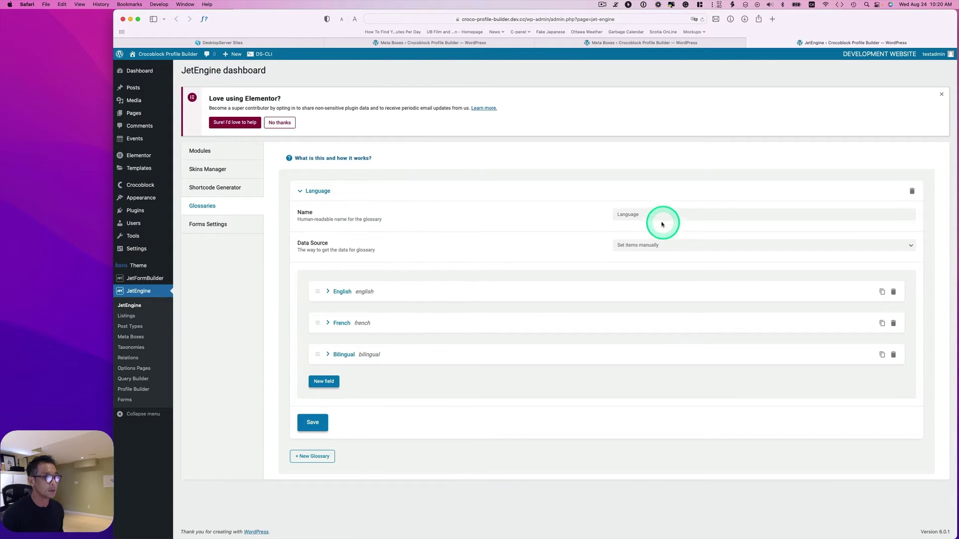
{"action": "left_click", "coordinate": [628, 214]}
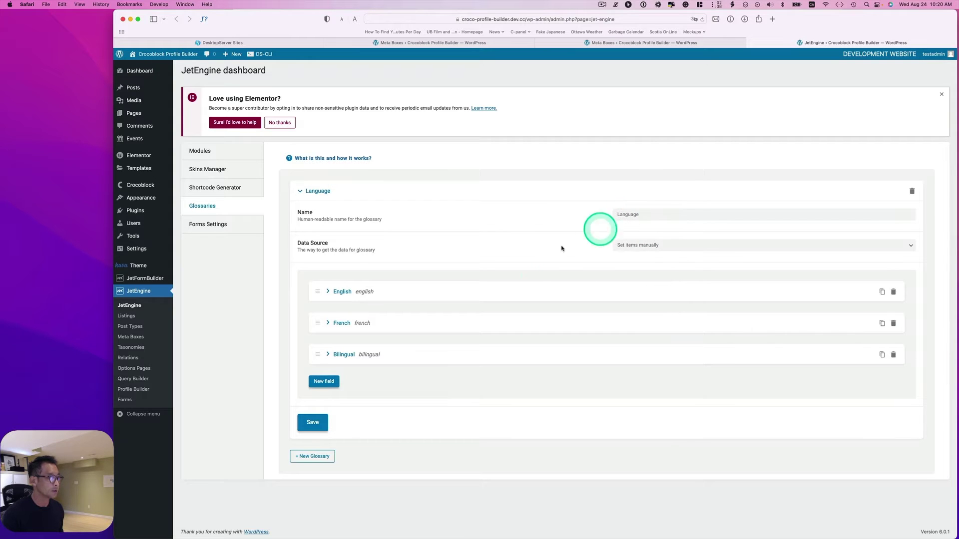
Keep Language as the field's glossary, then go to the All Users list.
{"action": "left_click", "coordinate": [593, 44]}
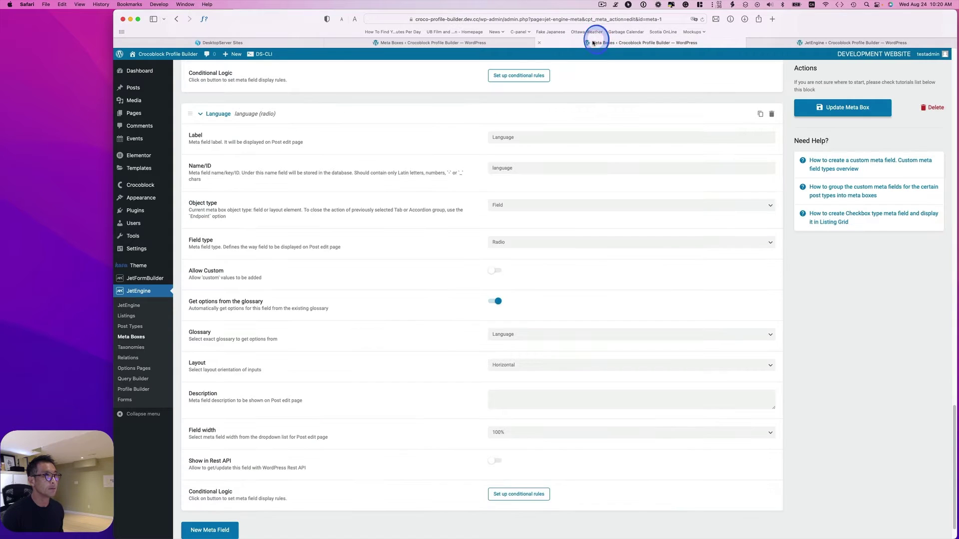
{"action": "left_click", "coordinate": [506, 335]}
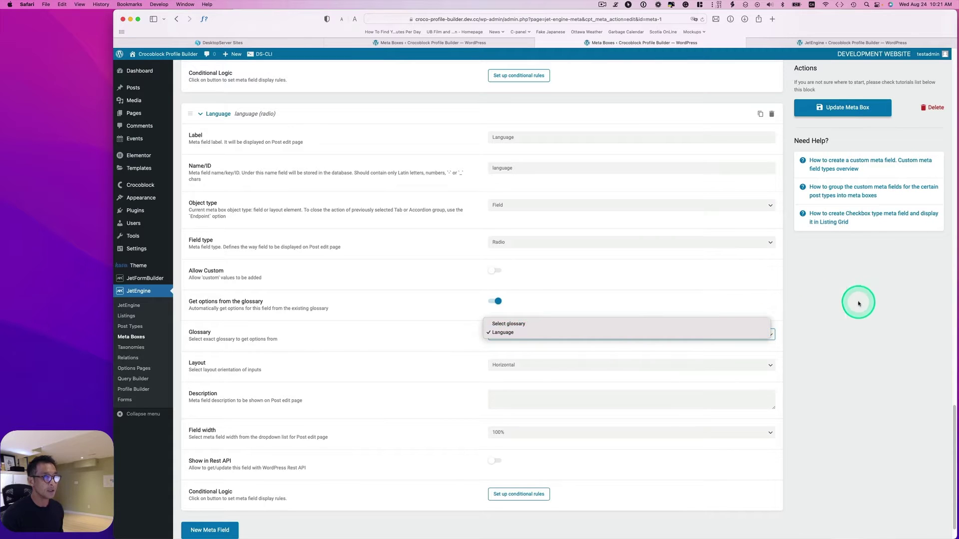
{"action": "left_click", "coordinate": [832, 107]}
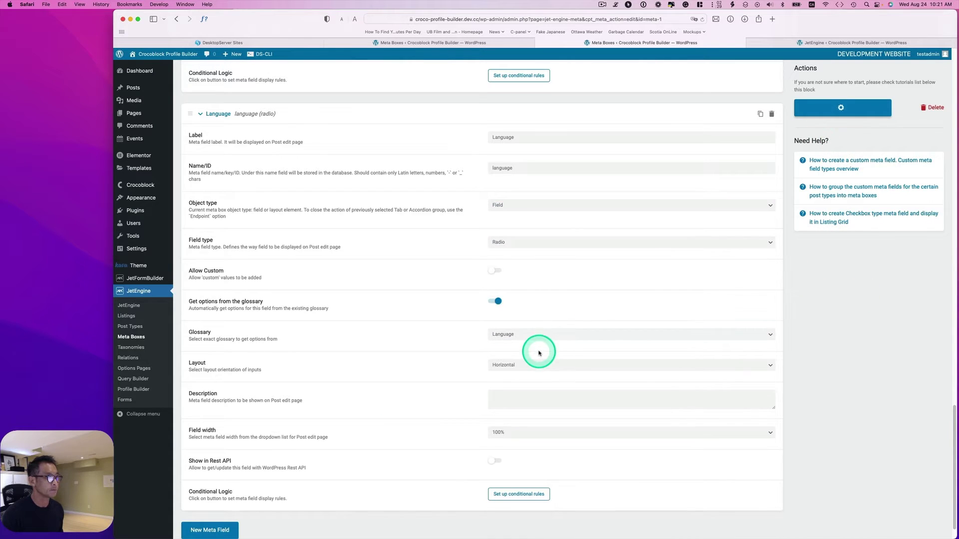
{"action": "left_click", "coordinate": [194, 224]}
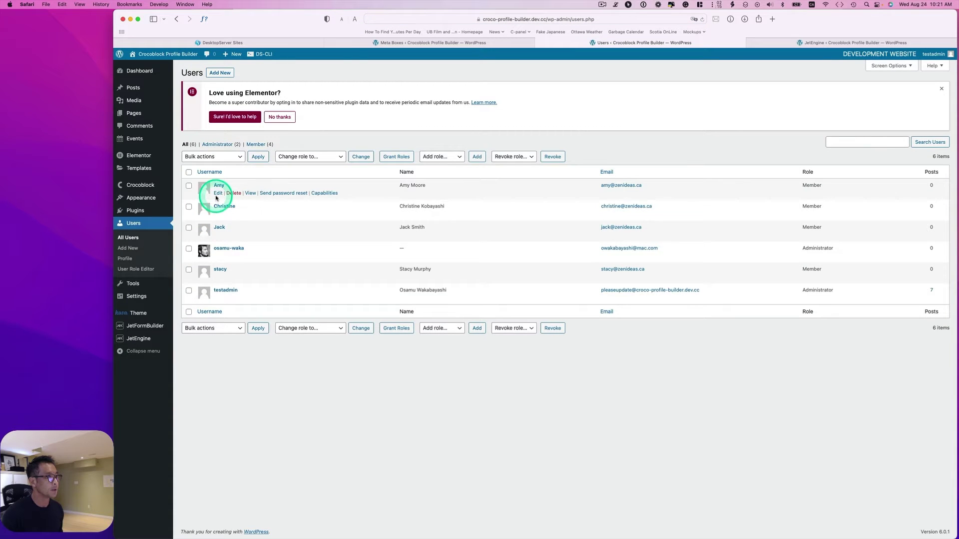
Edit a member's profile and toggle its Language between French and English.
{"action": "left_click", "coordinate": [217, 194]}
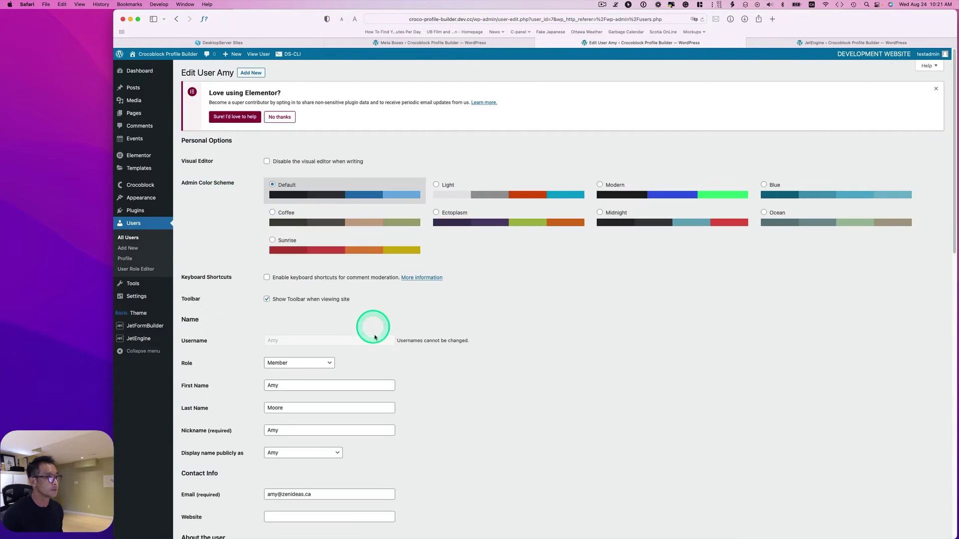
{"action": "scroll", "coordinate": [252, 135], "scroll_direction": "down", "scroll_amount": 3}
{"action": "scroll", "coordinate": [253, 327], "scroll_direction": "down", "scroll_amount": 5}
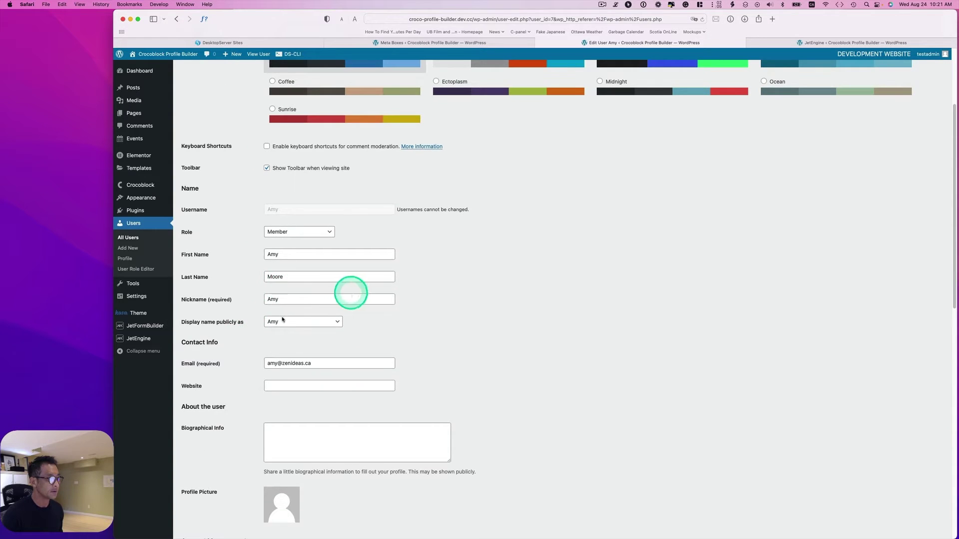
{"action": "scroll", "coordinate": [278, 324], "scroll_direction": "down", "scroll_amount": 8}
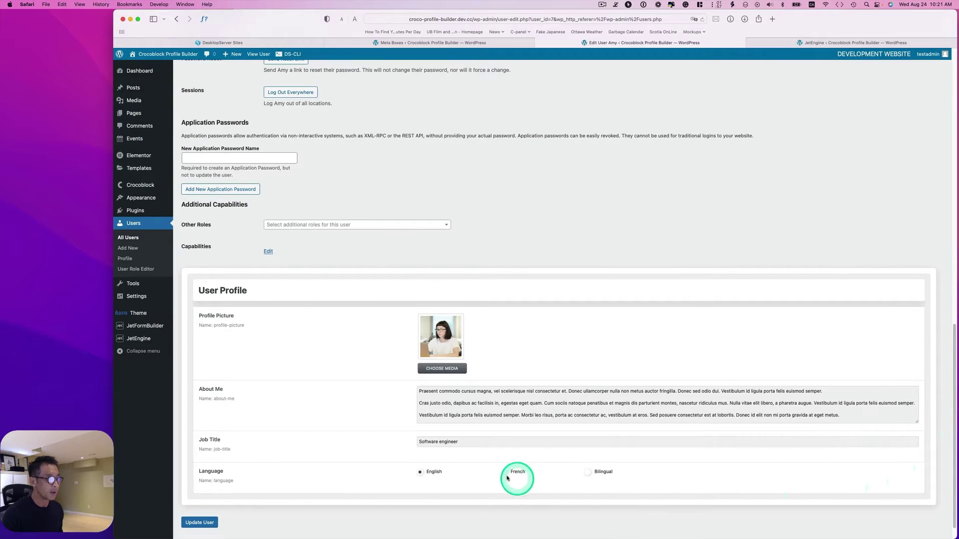
{"action": "scroll", "coordinate": [430, 449], "scroll_direction": "down", "scroll_amount": 1}
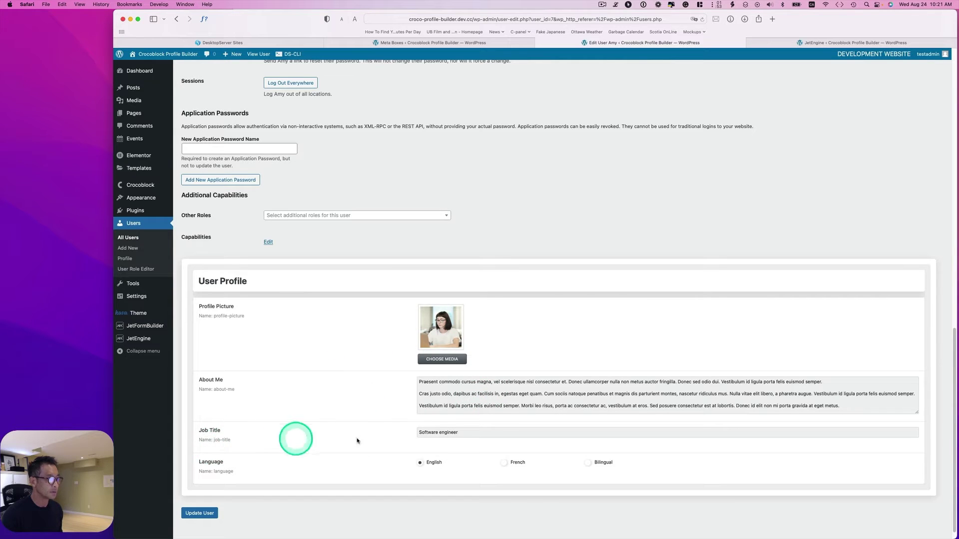
{"action": "left_click", "coordinate": [503, 463]}
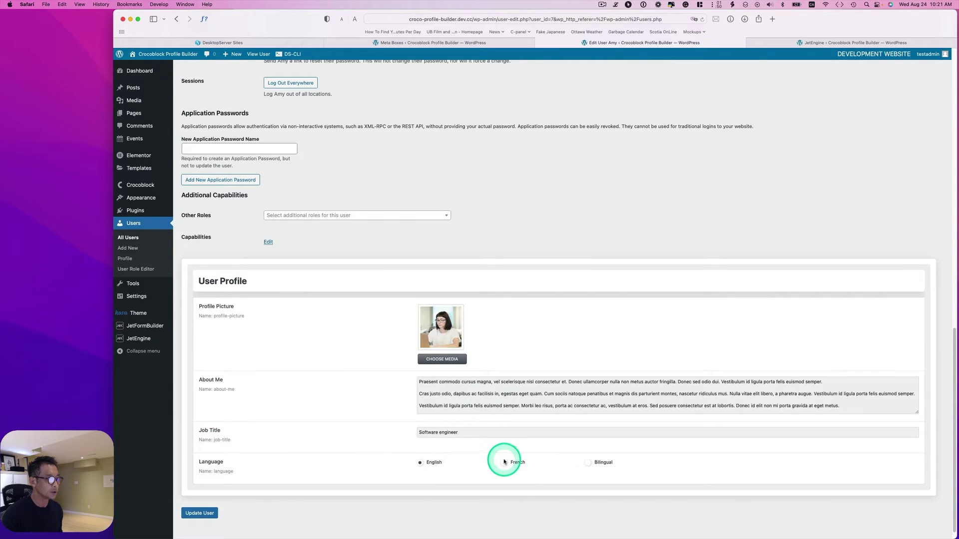
{"action": "left_click", "coordinate": [421, 463]}
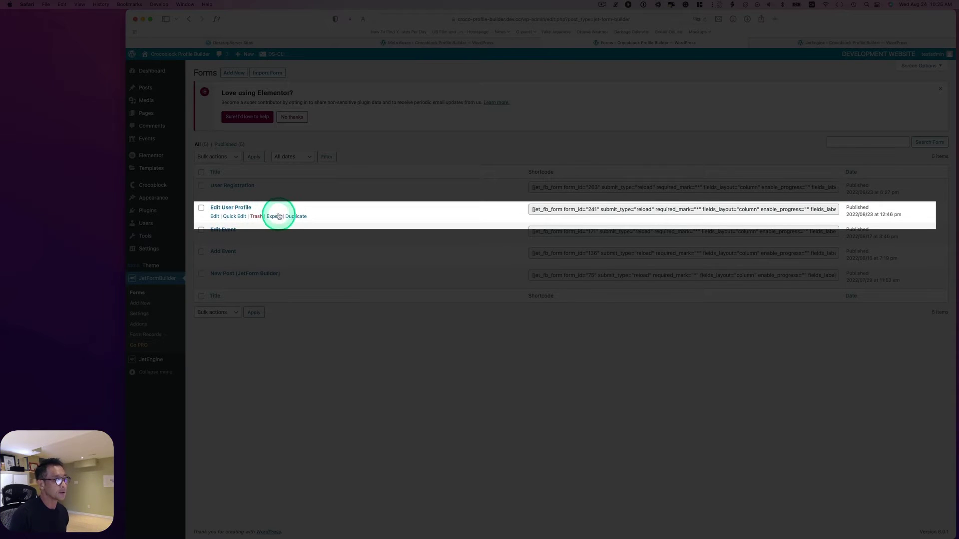
Open the Edit User Profile form from the Forms list.
{"action": "left_click", "coordinate": [215, 217]}
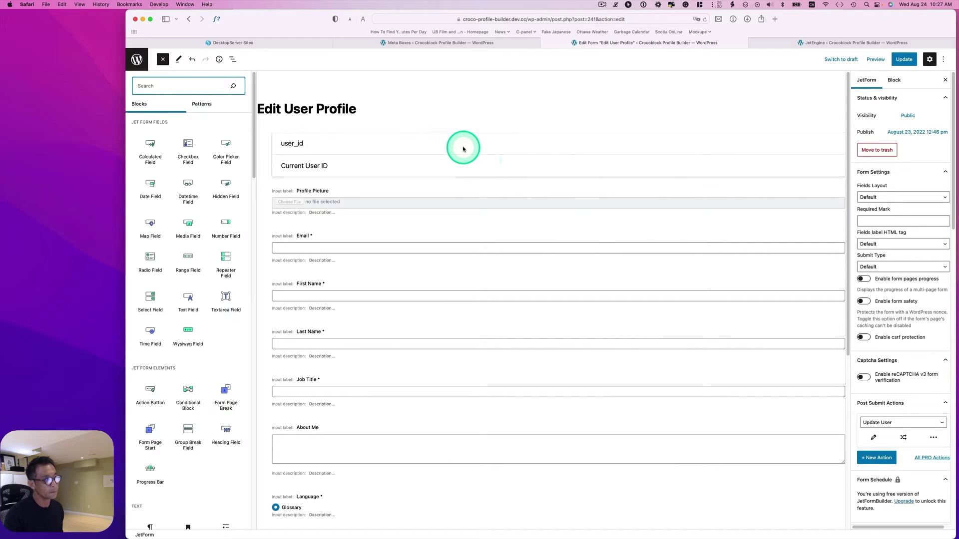
Confirm the hidden user_id field's value is Current User ID, then select Profile Picture.
{"action": "left_click", "coordinate": [283, 140]}
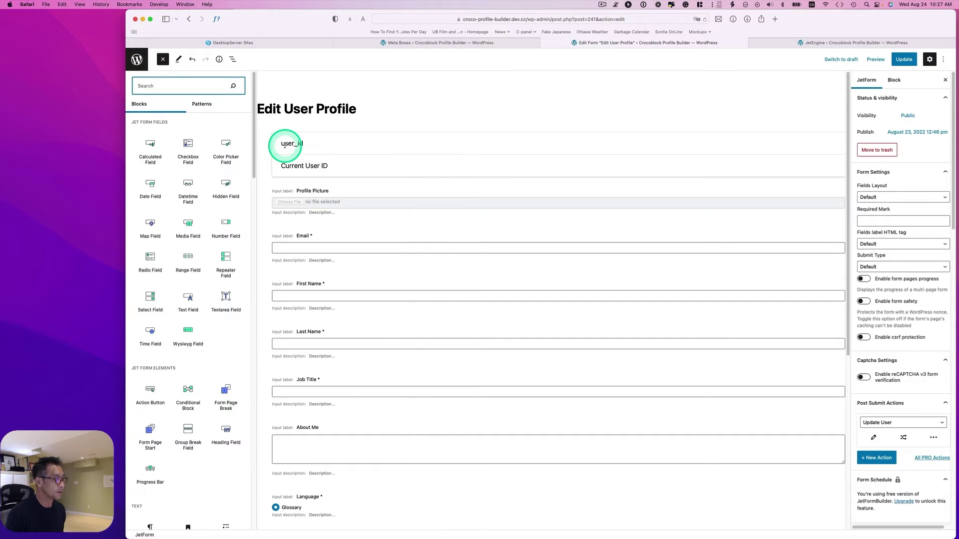
{"action": "left_click", "coordinate": [226, 185]}
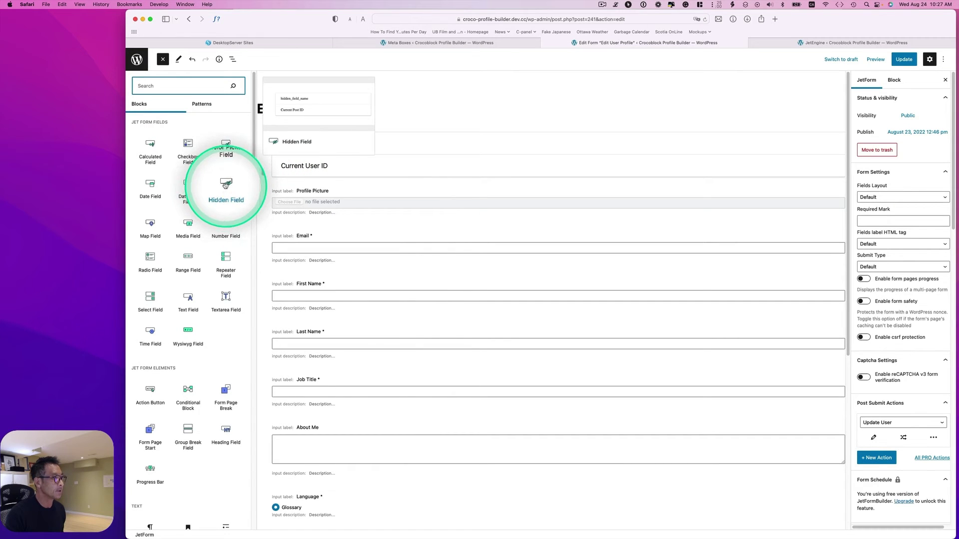
{"action": "left_click", "coordinate": [348, 147]}
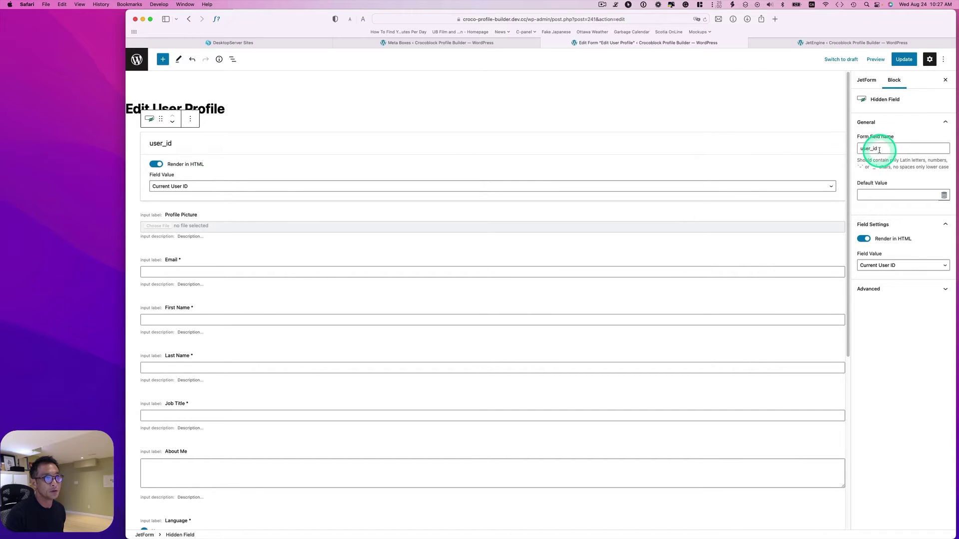
{"action": "left_click", "coordinate": [171, 186]}
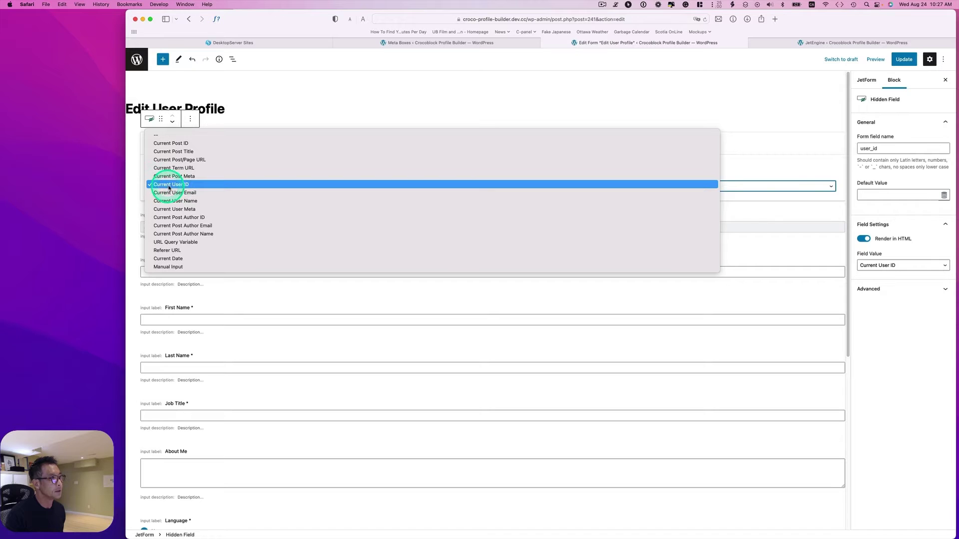
{"action": "left_click", "coordinate": [179, 187]}
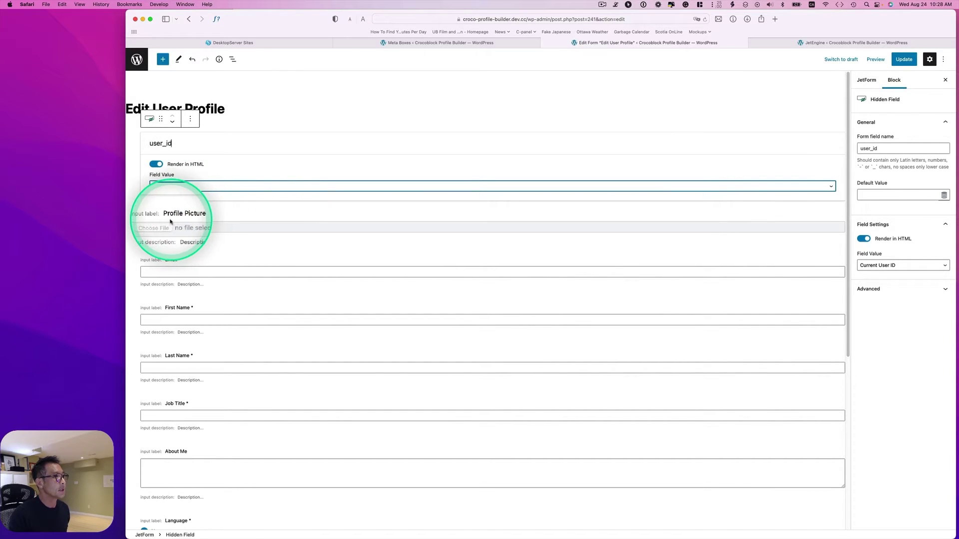
{"action": "left_click", "coordinate": [176, 220]}
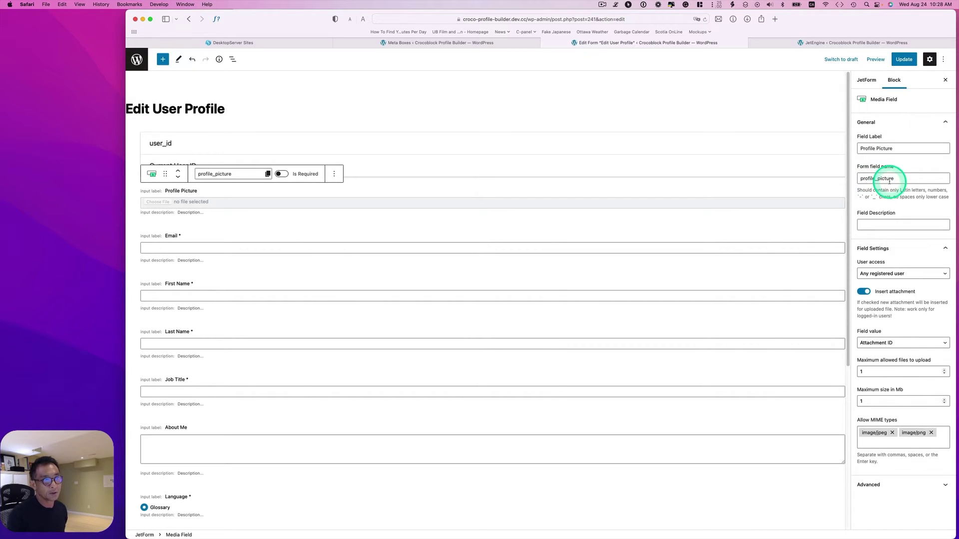
Keep uploads as attachments storing Attachment ID, with max 1 file and 1 MB size.
{"action": "left_click", "coordinate": [865, 292]}
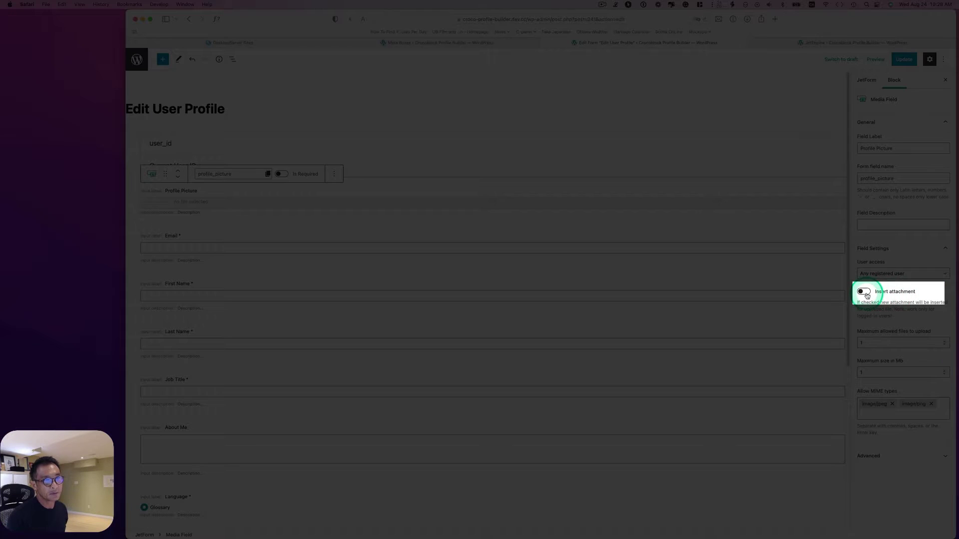
{"action": "left_click", "coordinate": [865, 294]}
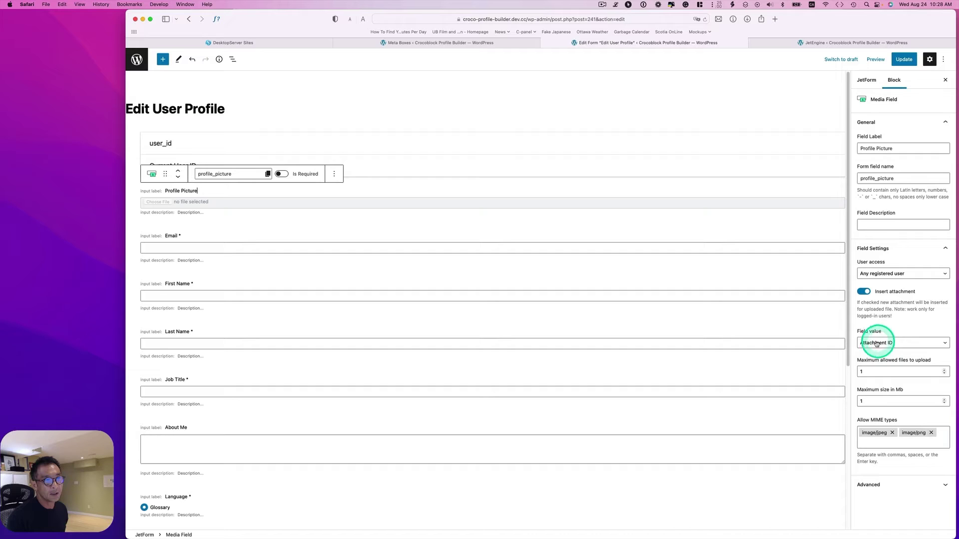
{"action": "left_click", "coordinate": [878, 343]}
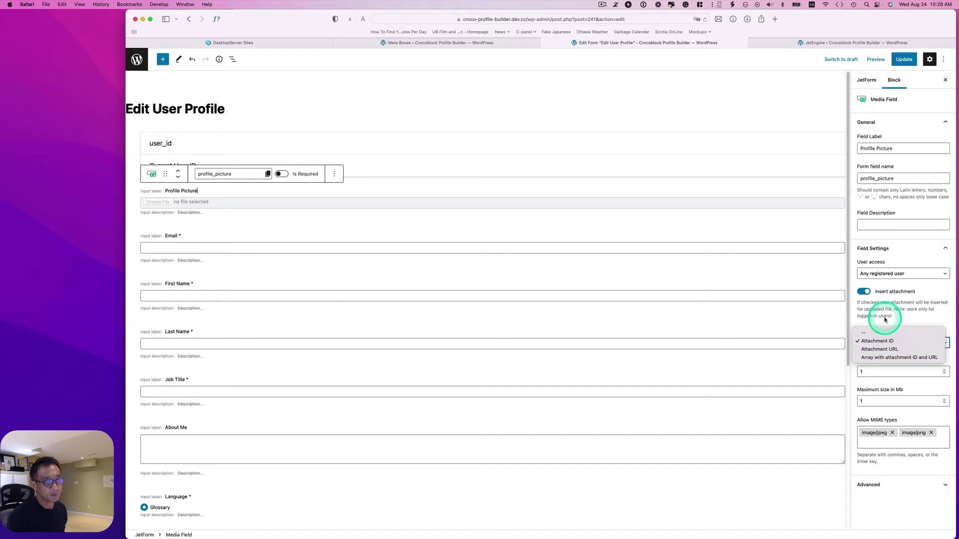
{"action": "left_click", "coordinate": [879, 340]}
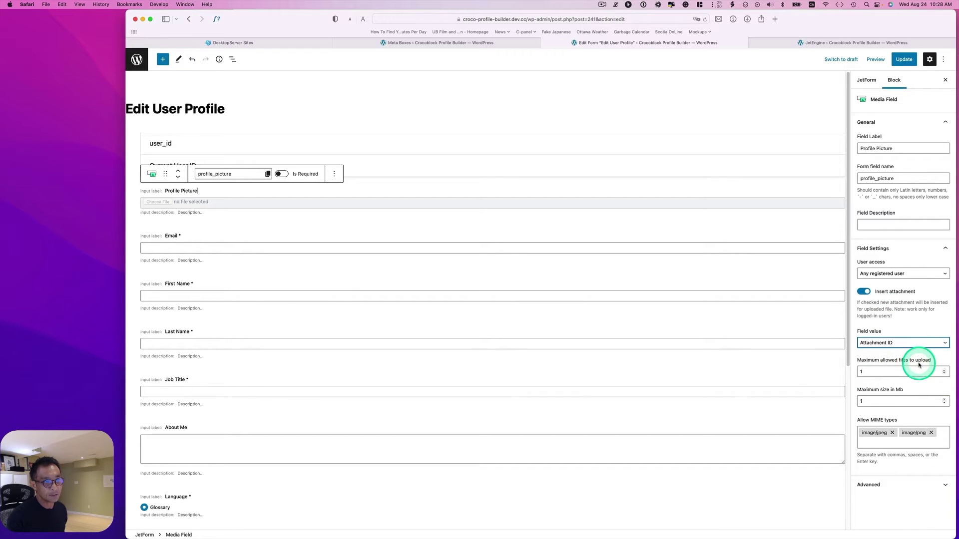
{"action": "left_click", "coordinate": [880, 371]}
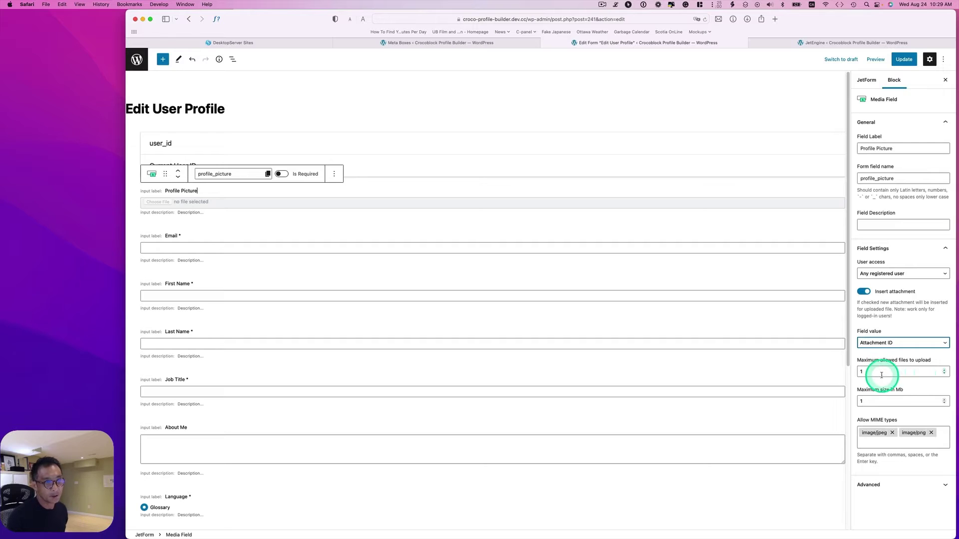
{"action": "key", "text": "BackSpace"}
{"action": "type", "text": "1"}
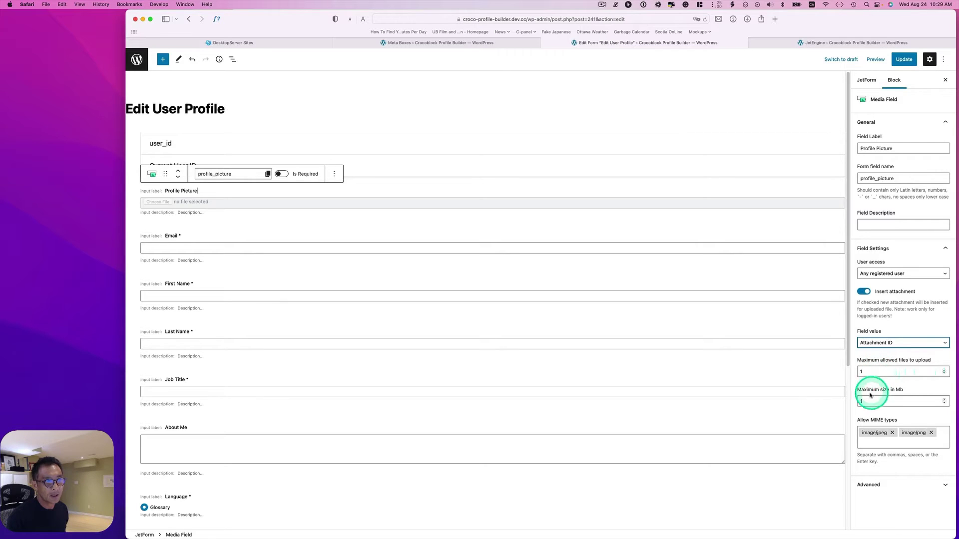
{"action": "left_click", "coordinate": [874, 399]}
{"action": "type", "text": "1"}
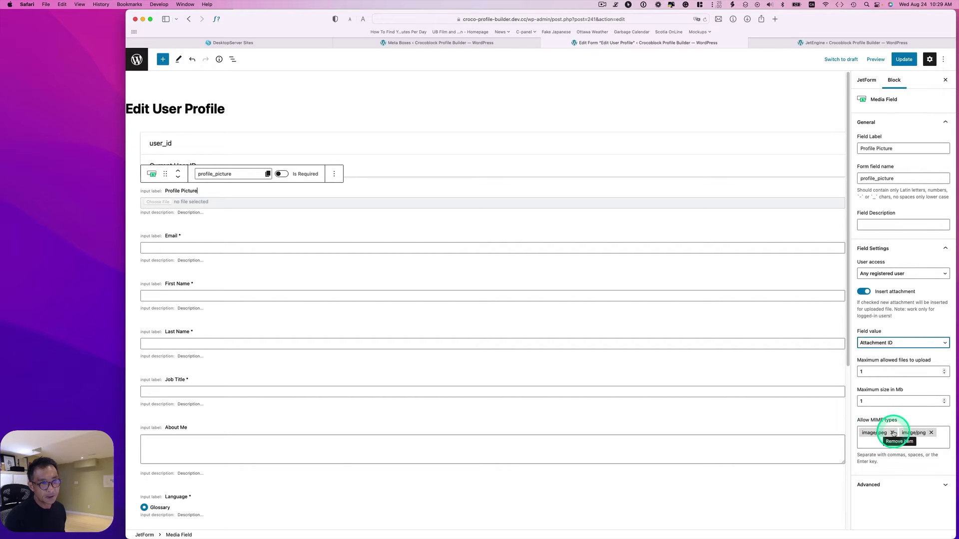
Re-add image/jpeg and image/png as the field's allowed MIME types.
{"action": "left_click", "coordinate": [893, 433]}
{"action": "left_click", "coordinate": [893, 433]}
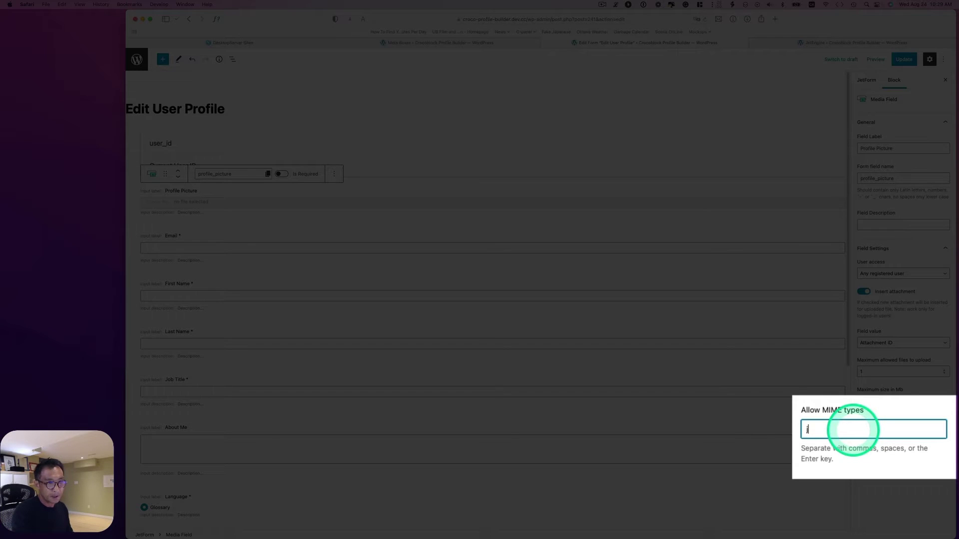
{"action": "type", "text": "jpe"}
{"action": "left_click", "coordinate": [850, 448]}
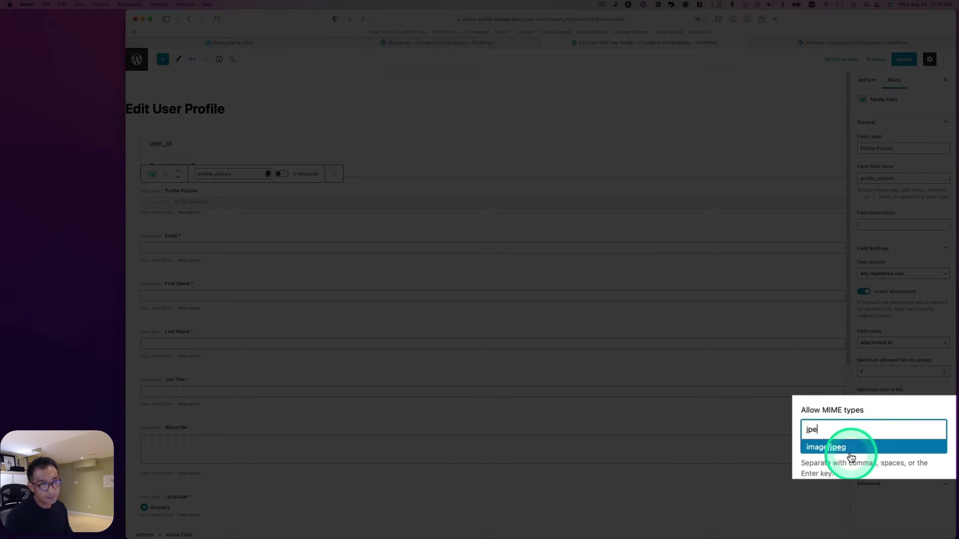
{"action": "type", "text": "p"}
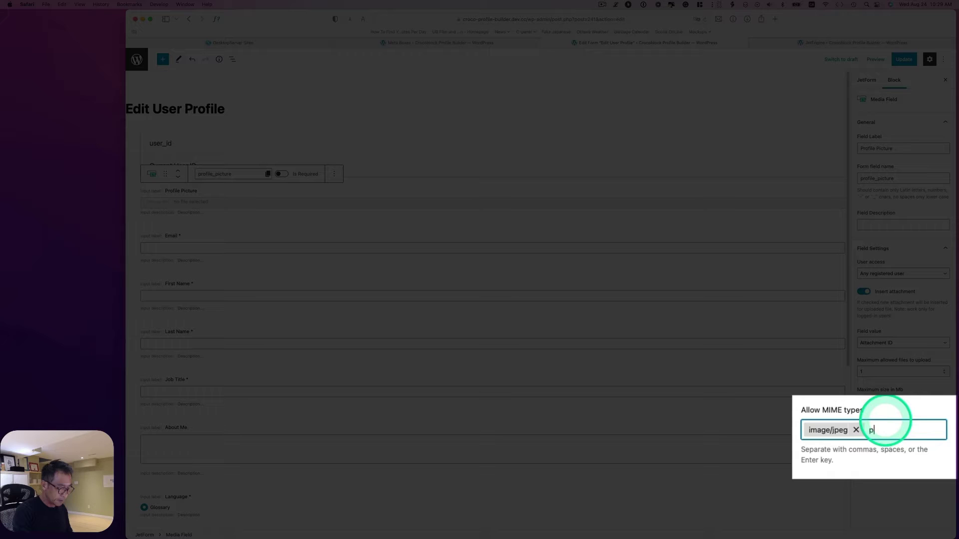
{"action": "type", "text": "ng"}
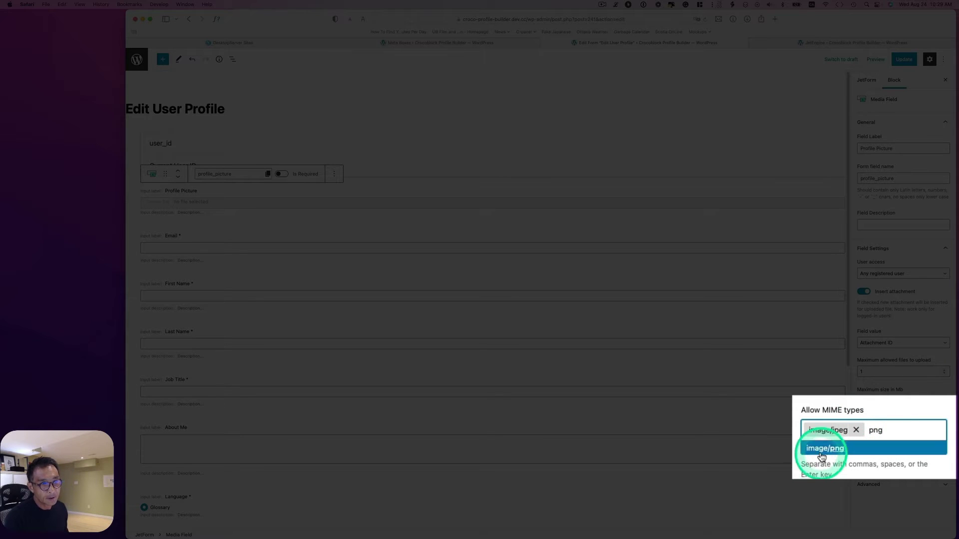
{"action": "left_click", "coordinate": [821, 451]}
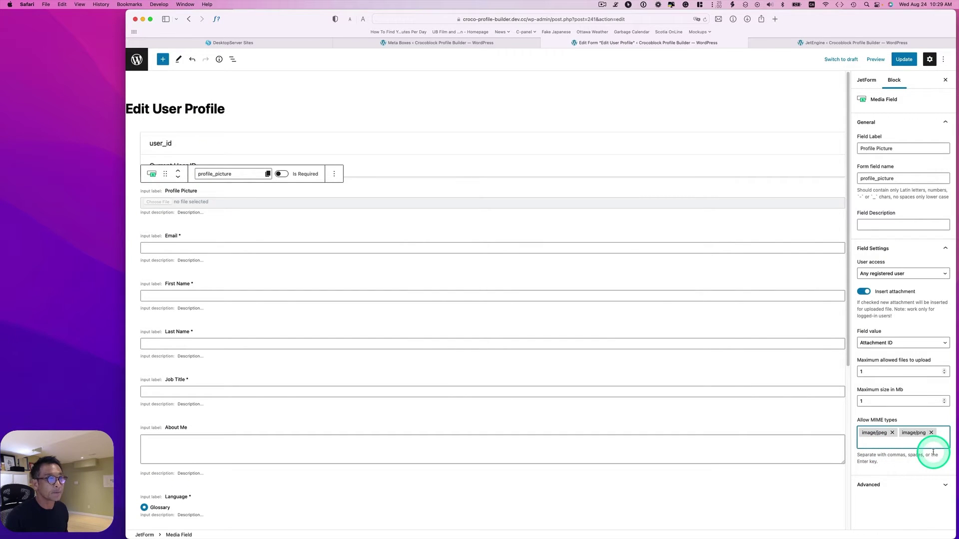
{"action": "left_click", "coordinate": [161, 247]}
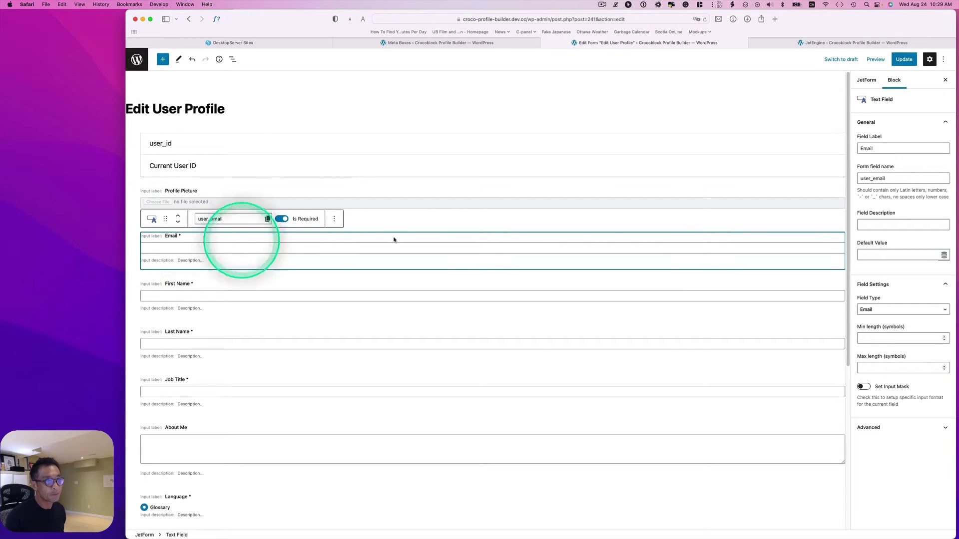
{"action": "left_click", "coordinate": [882, 151]}
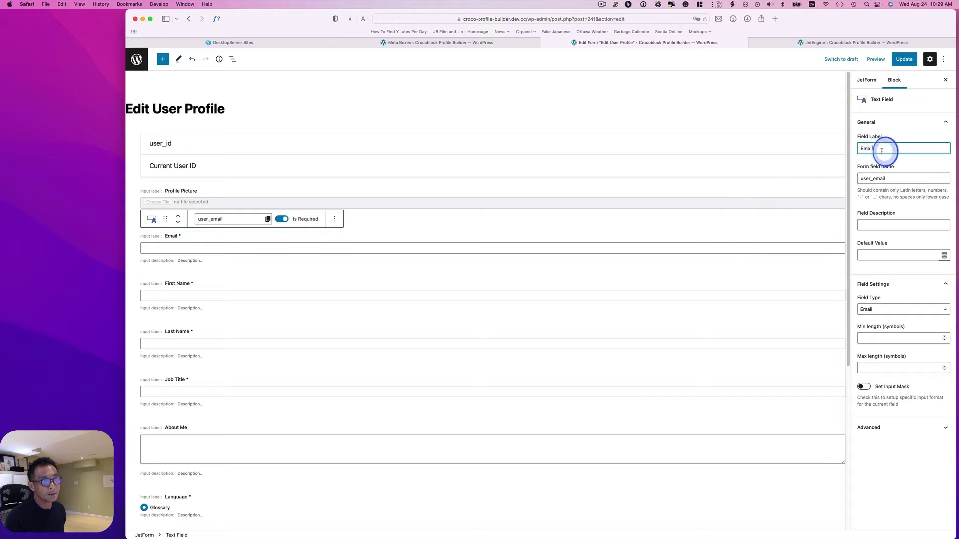
{"action": "left_click", "coordinate": [863, 179]}
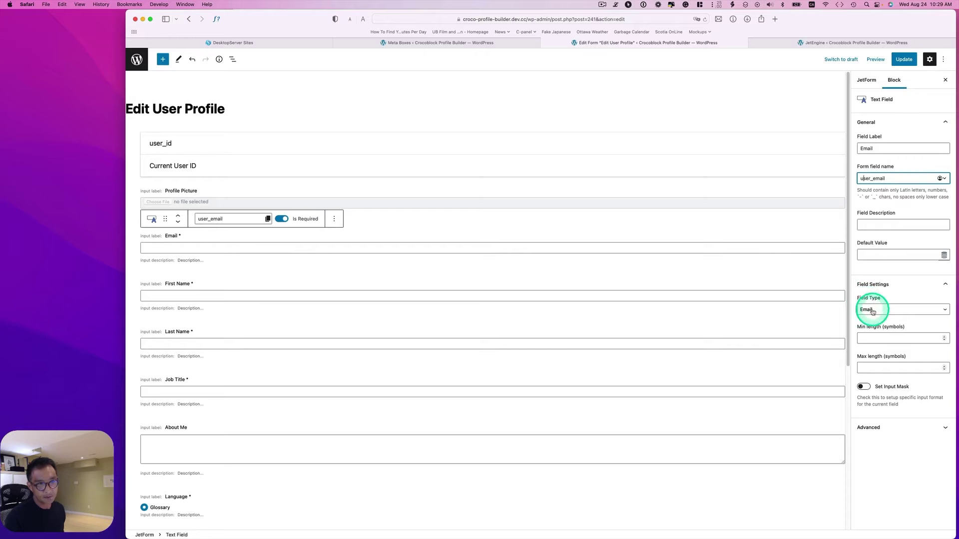
{"action": "left_click", "coordinate": [870, 310]}
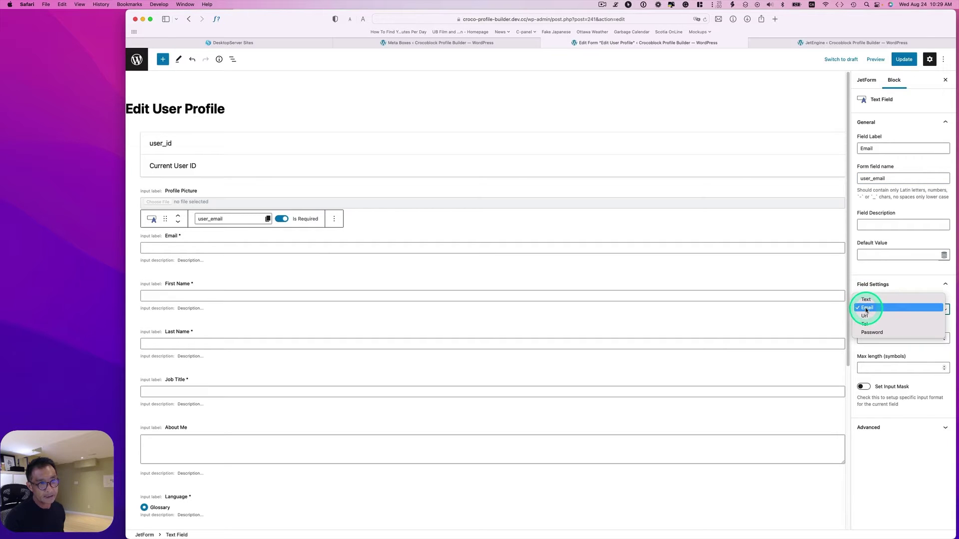
{"action": "left_click", "coordinate": [866, 308]}
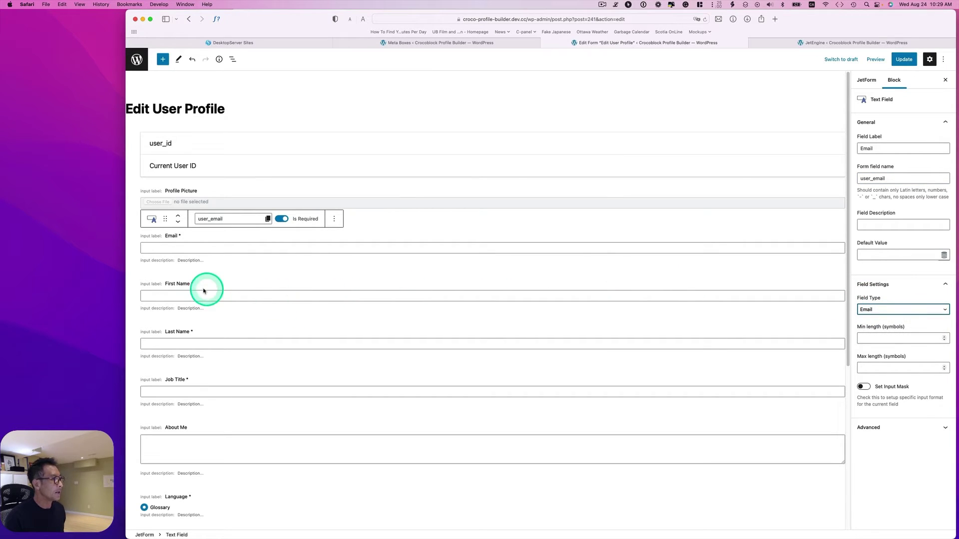
{"action": "left_click", "coordinate": [182, 284]}
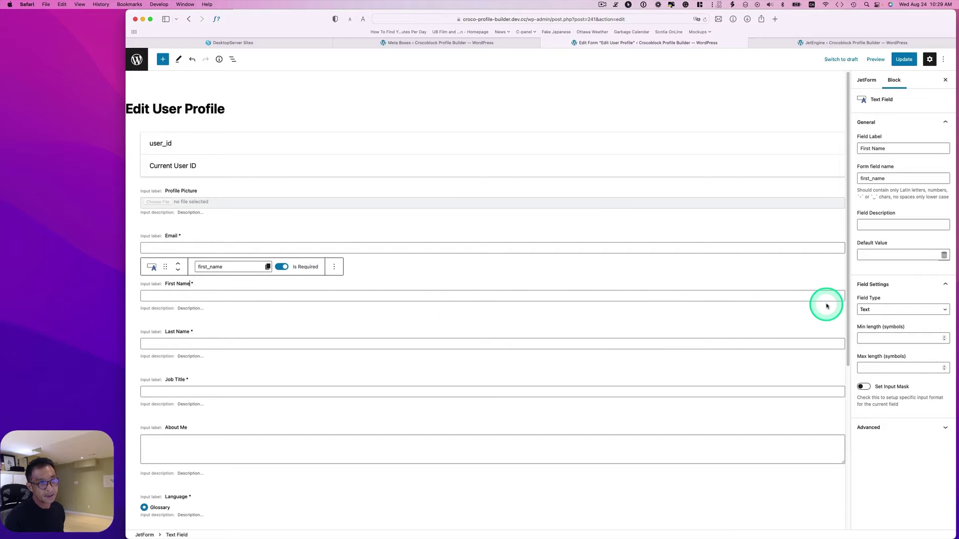
{"action": "left_click", "coordinate": [874, 150]}
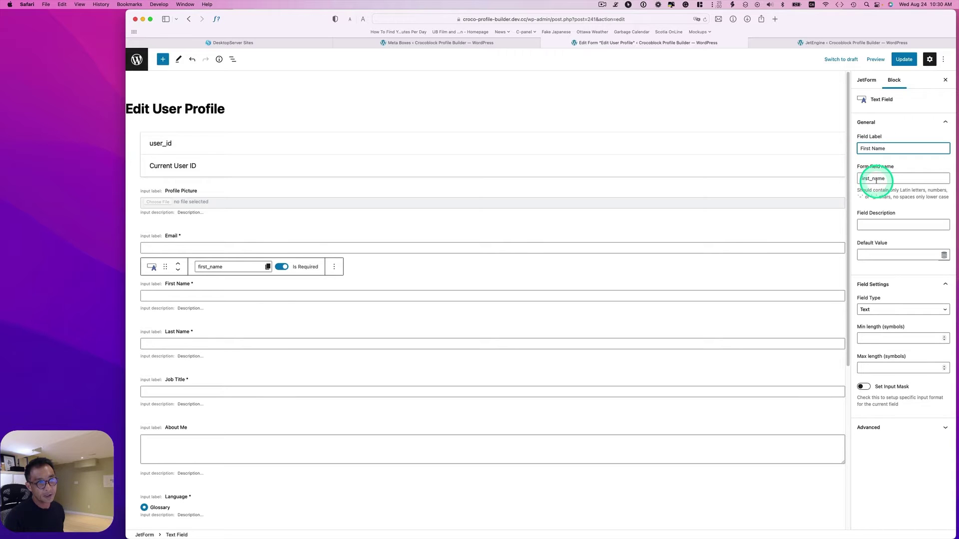
{"action": "left_click", "coordinate": [868, 307]}
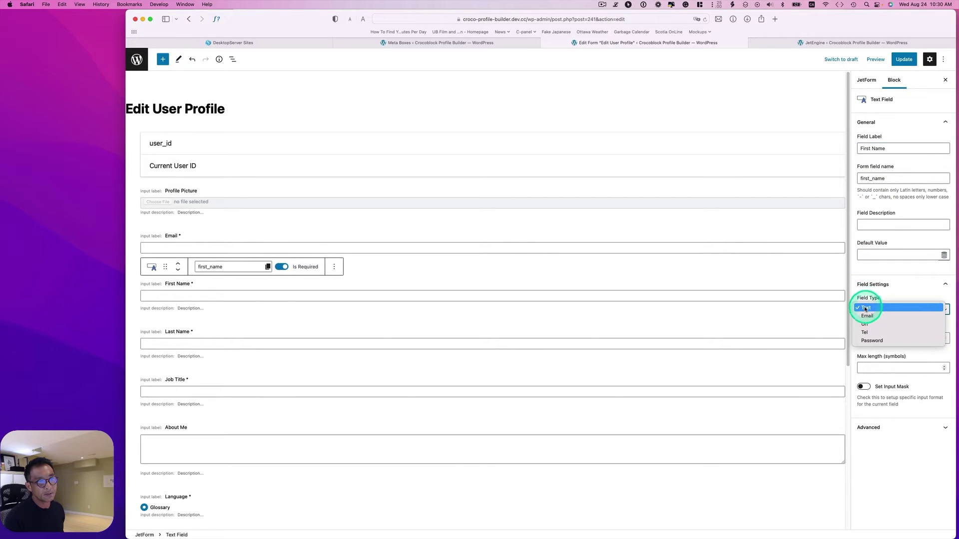
{"action": "left_click", "coordinate": [866, 308]}
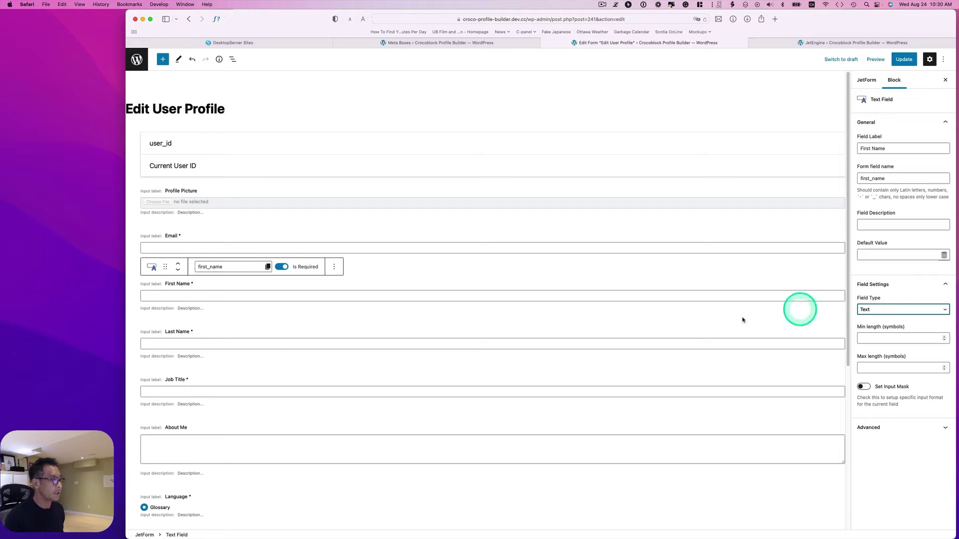
{"action": "left_click", "coordinate": [178, 340]}
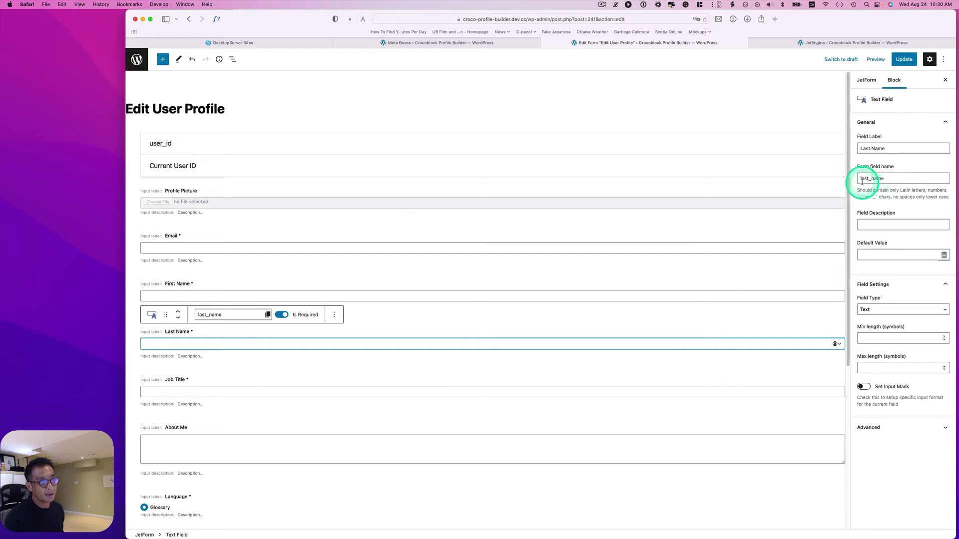
{"action": "left_click", "coordinate": [880, 316]}
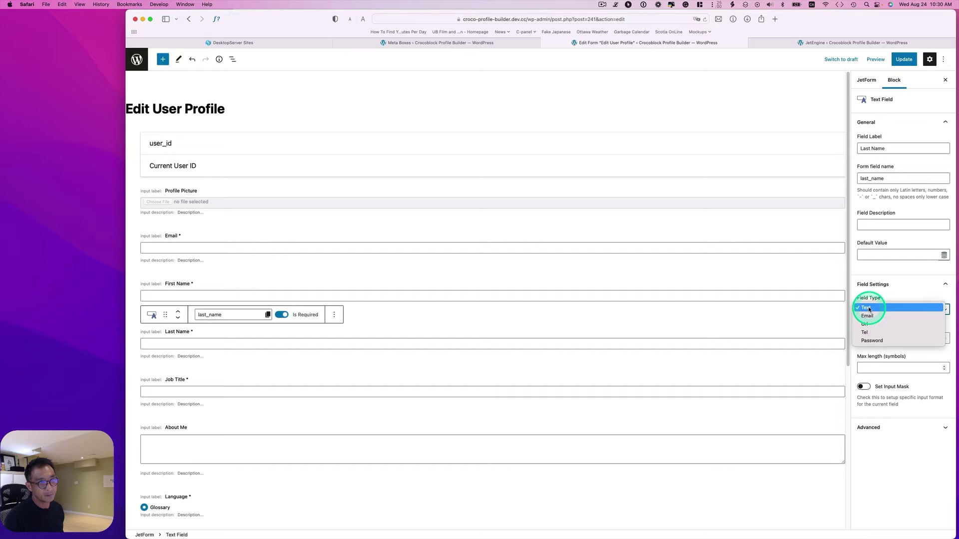
{"action": "left_click", "coordinate": [869, 309]}
{"action": "left_click", "coordinate": [172, 369]}
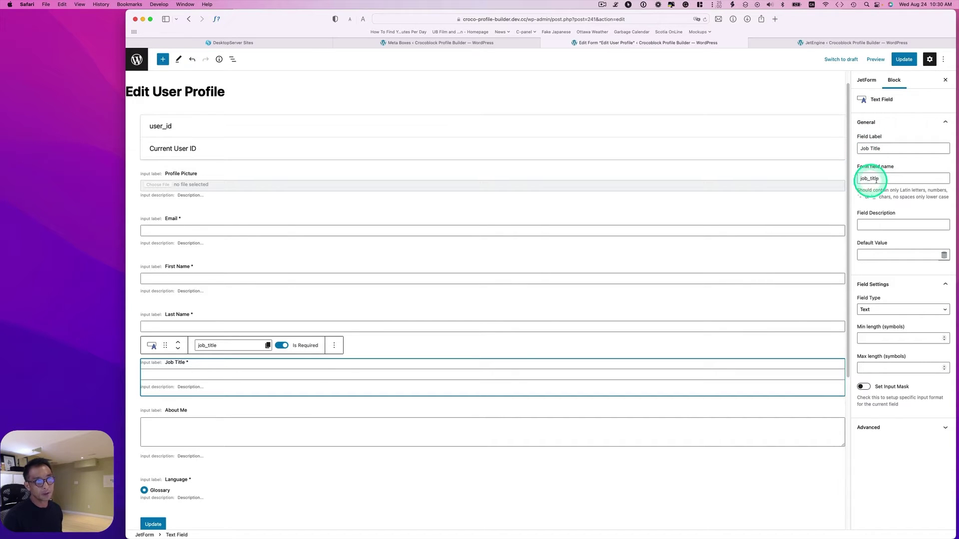
{"action": "left_click", "coordinate": [866, 309]}
{"action": "left_click", "coordinate": [866, 308]}
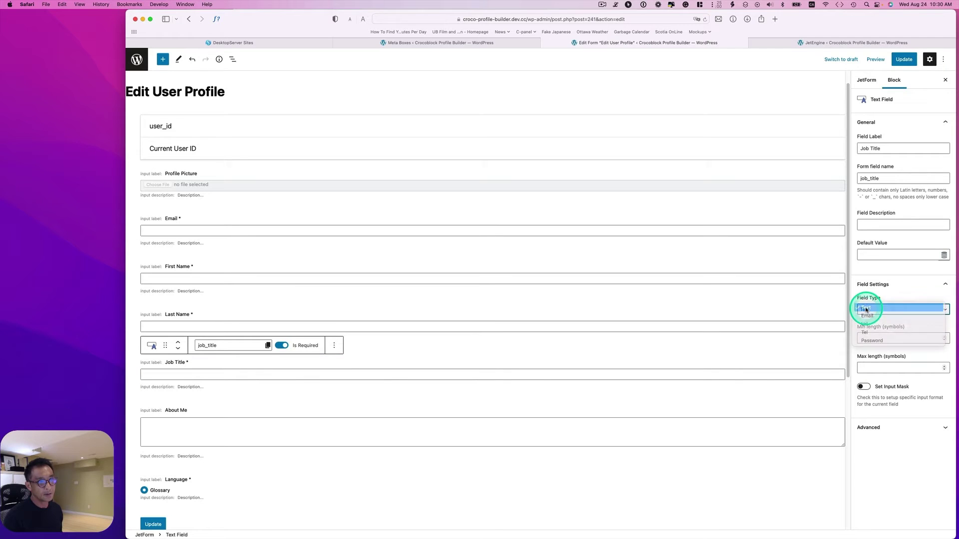
{"action": "left_click", "coordinate": [159, 409]}
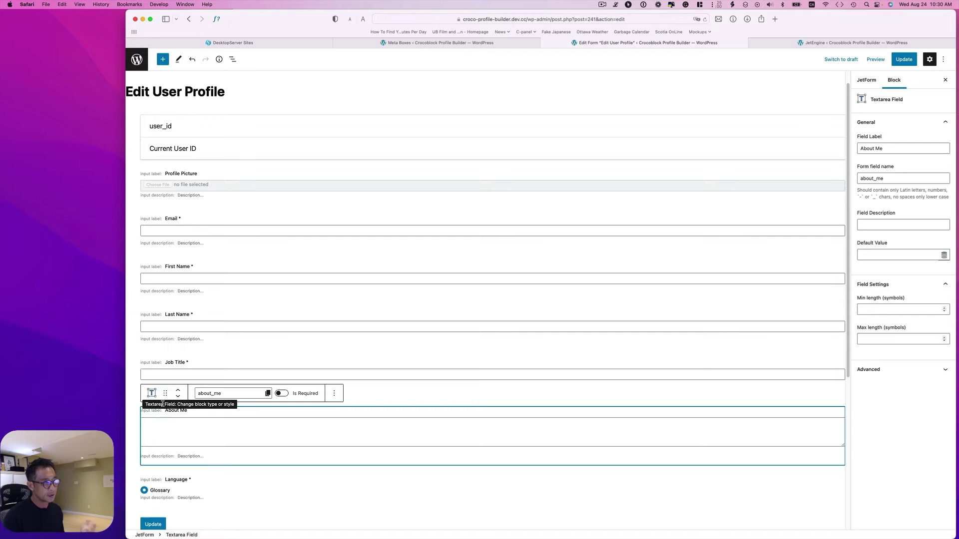
{"action": "left_click", "coordinate": [894, 145]}
{"action": "left_click", "coordinate": [876, 149]}
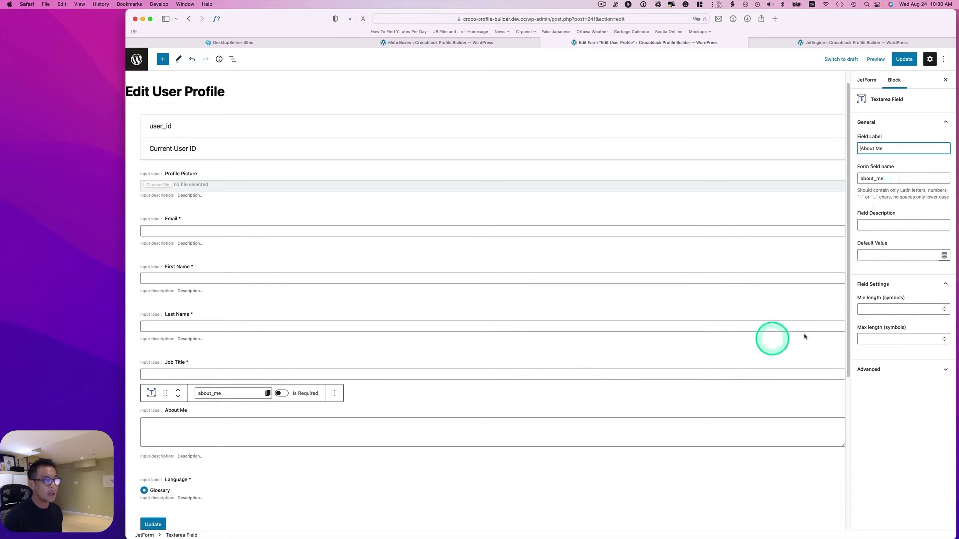
{"action": "left_click", "coordinate": [872, 310]}
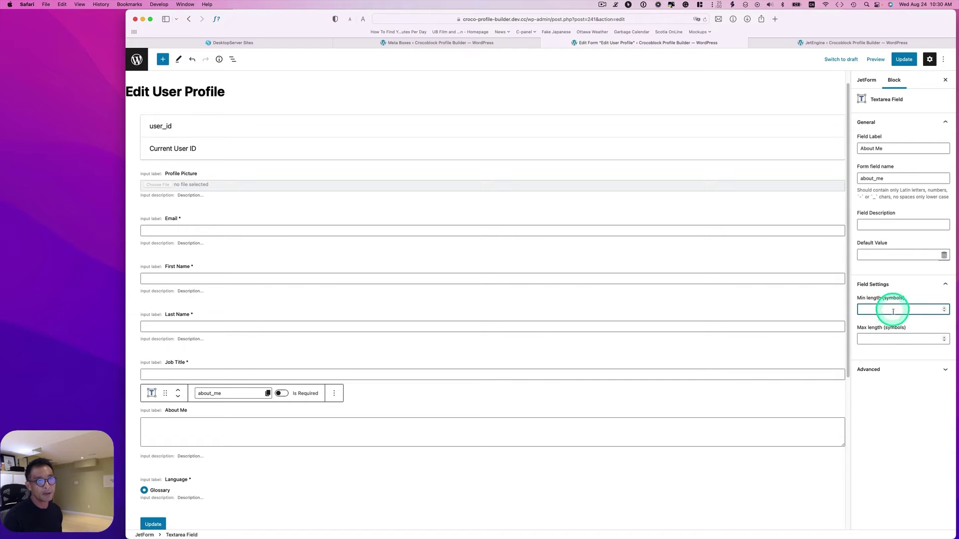
{"action": "left_click", "coordinate": [193, 489]}
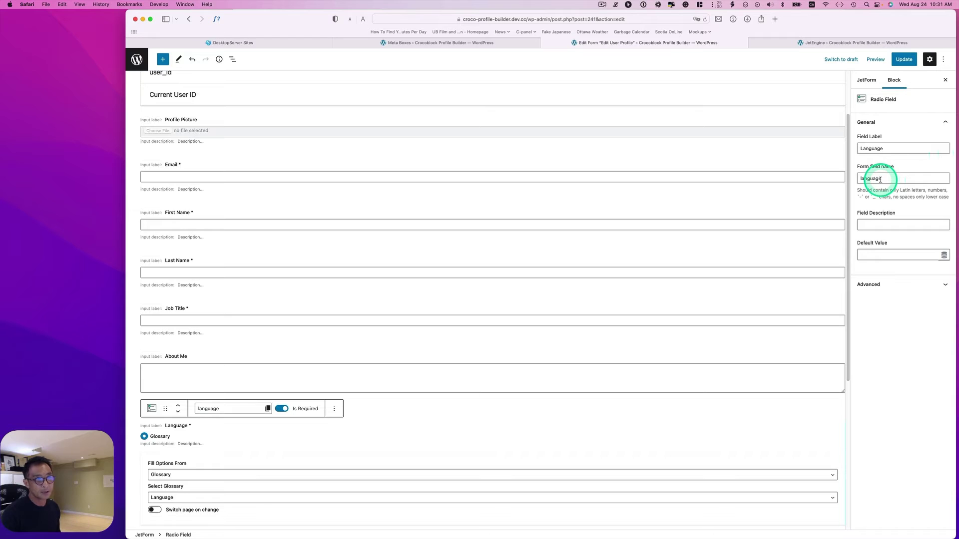
{"action": "scroll", "coordinate": [188, 462], "scroll_direction": "down", "scroll_amount": 1}
{"action": "left_click", "coordinate": [188, 463]}
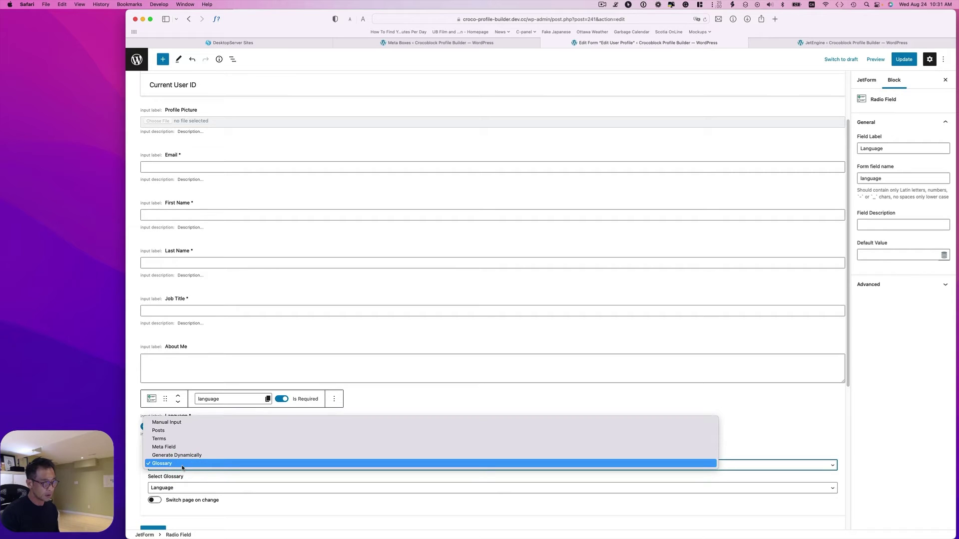
{"action": "left_click", "coordinate": [188, 490]}
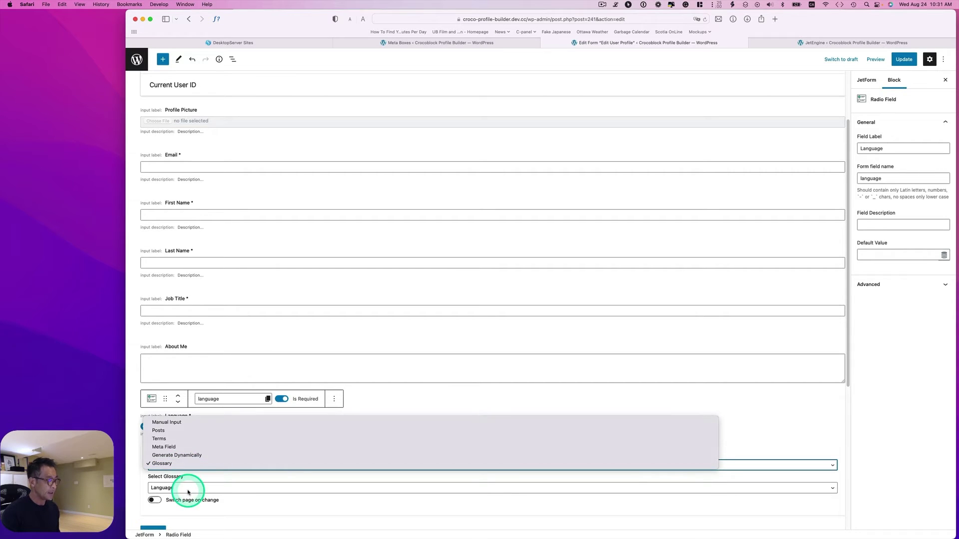
{"action": "left_click", "coordinate": [188, 490]}
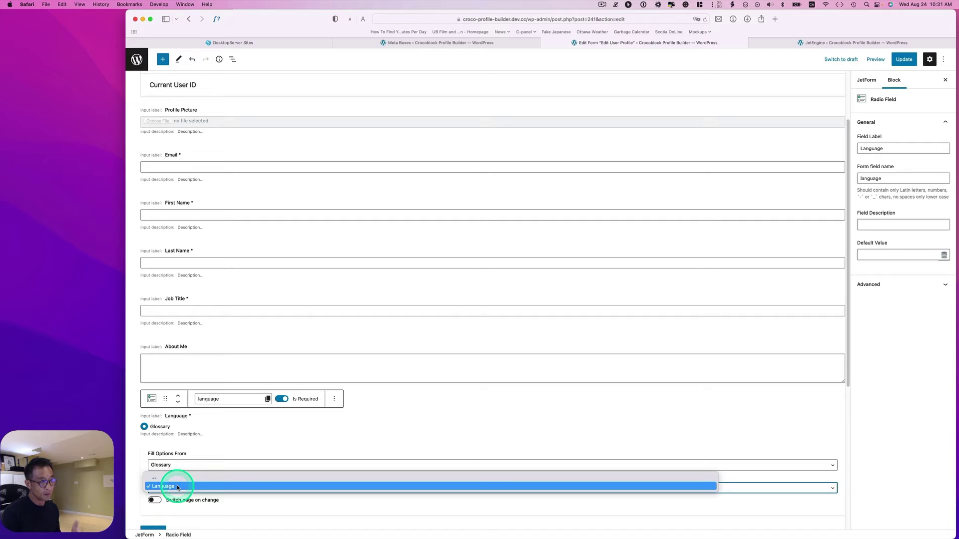
{"action": "left_click", "coordinate": [178, 486]}
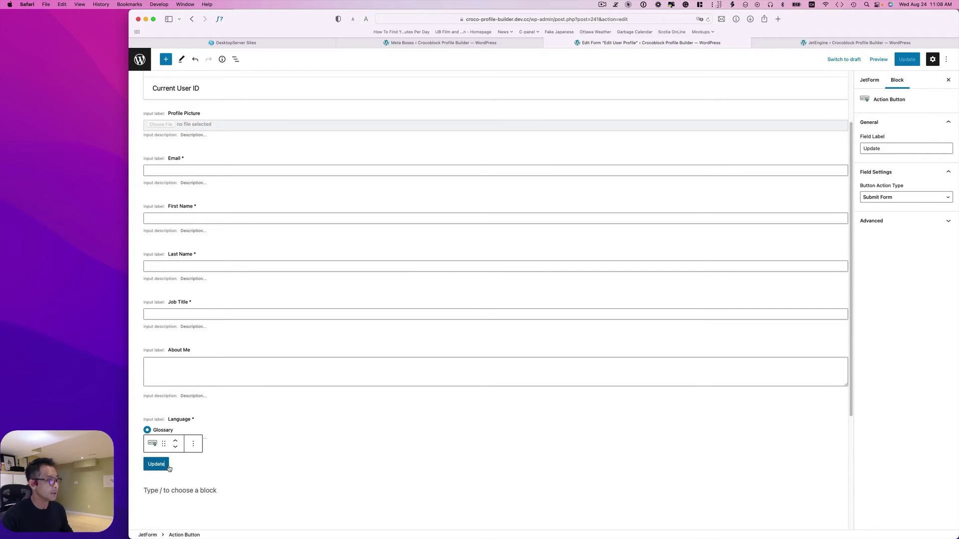
Keep the Update button submitting the form and open the Update User action's field map.
{"action": "left_click", "coordinate": [158, 470]}
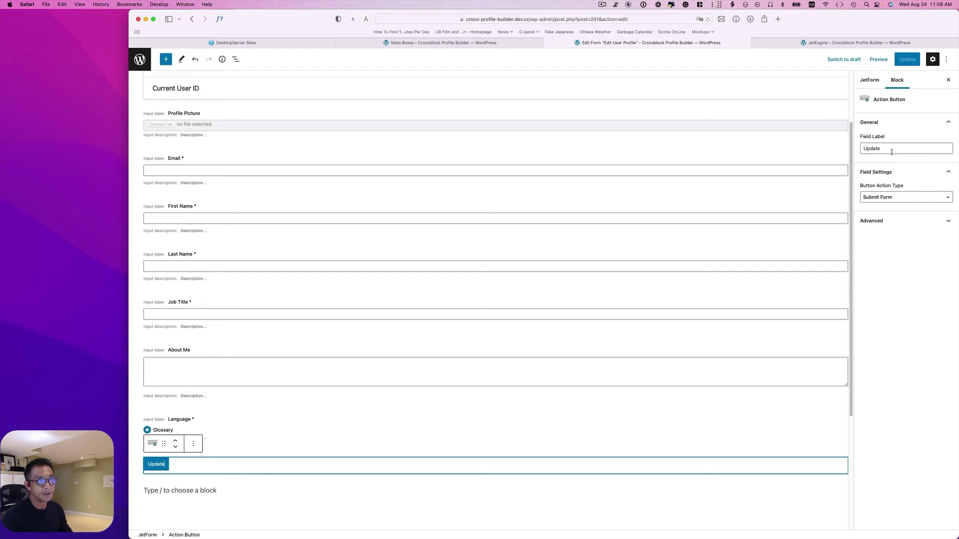
{"action": "left_click", "coordinate": [875, 202]}
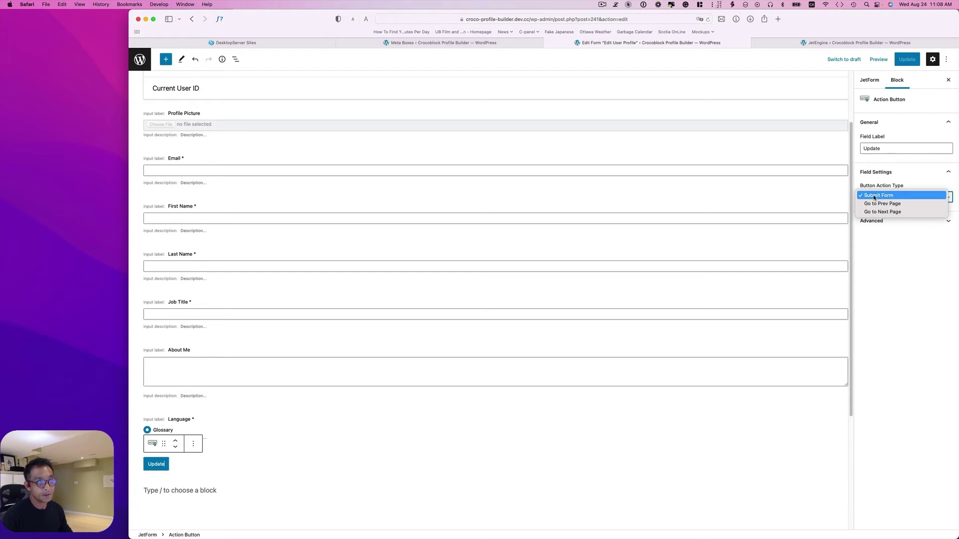
{"action": "left_click", "coordinate": [875, 196]}
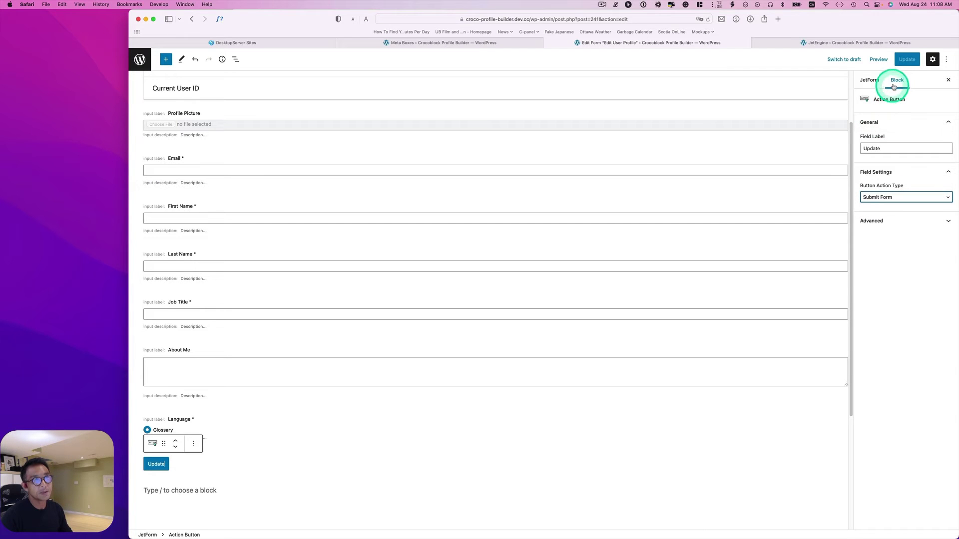
{"action": "left_click", "coordinate": [868, 83]}
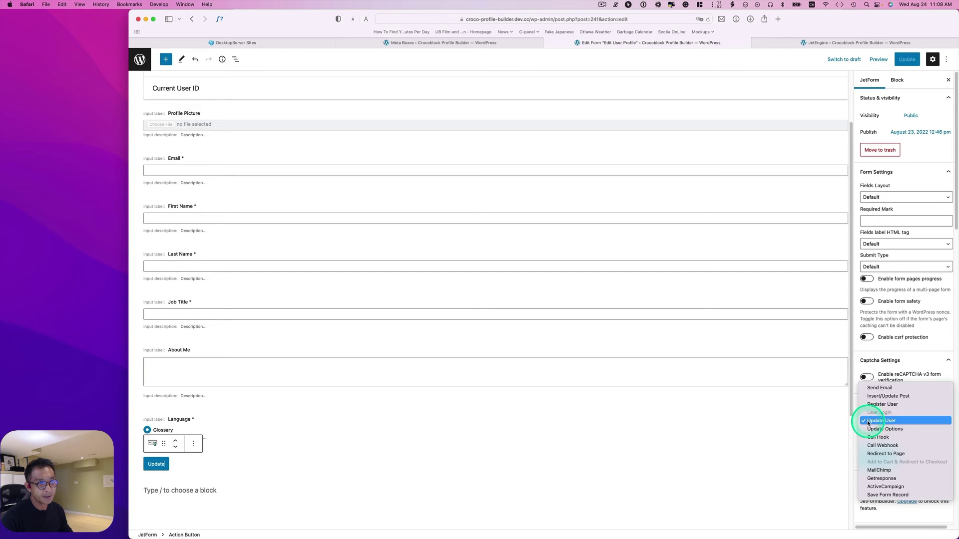
{"action": "left_click", "coordinate": [881, 421]}
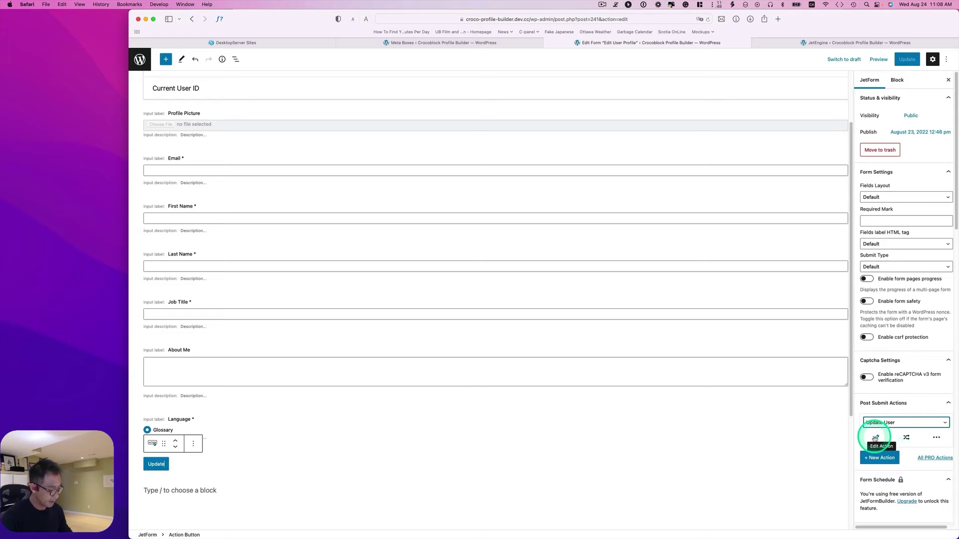
{"action": "left_click", "coordinate": [875, 438]}
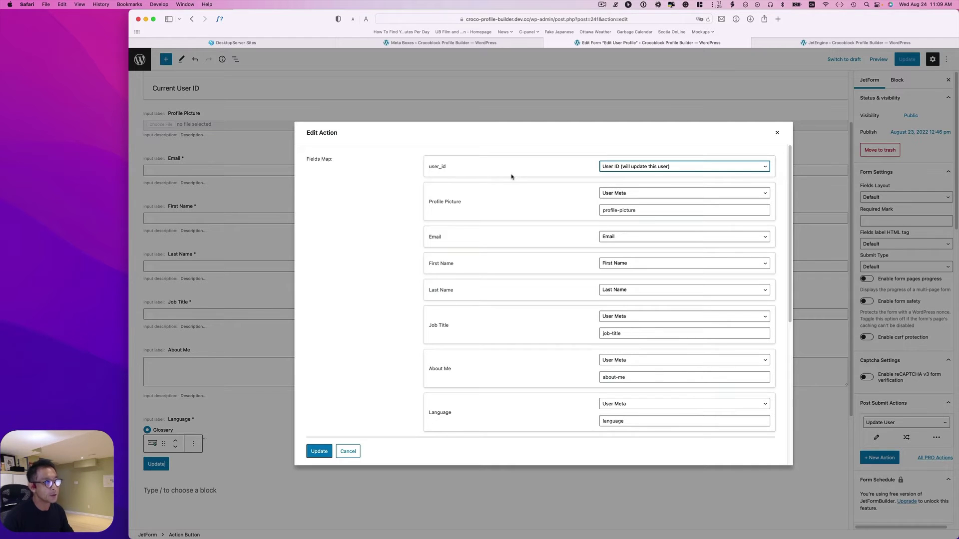
Confirm user_id maps to User ID and Profile Picture to the profile-picture user meta.
{"action": "left_click", "coordinate": [609, 169]}
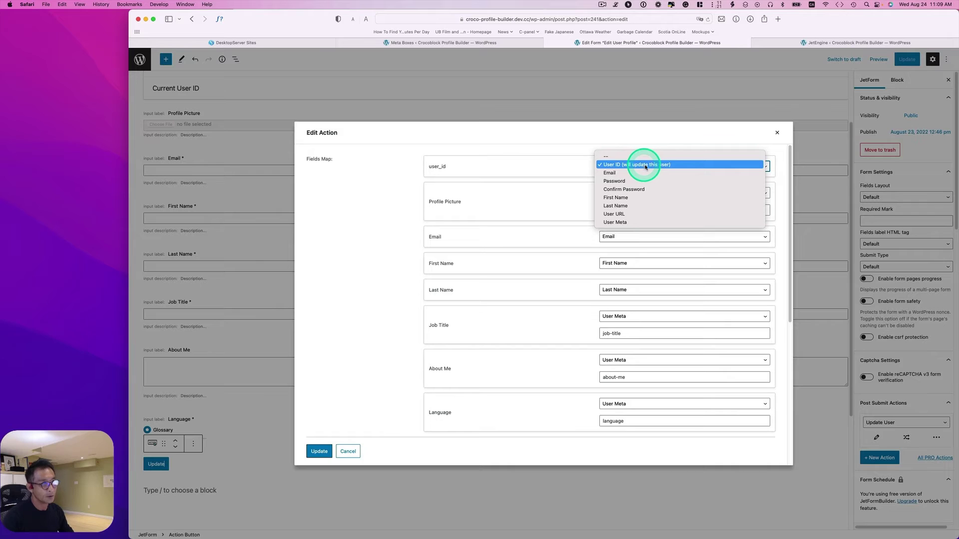
{"action": "left_click", "coordinate": [483, 189]}
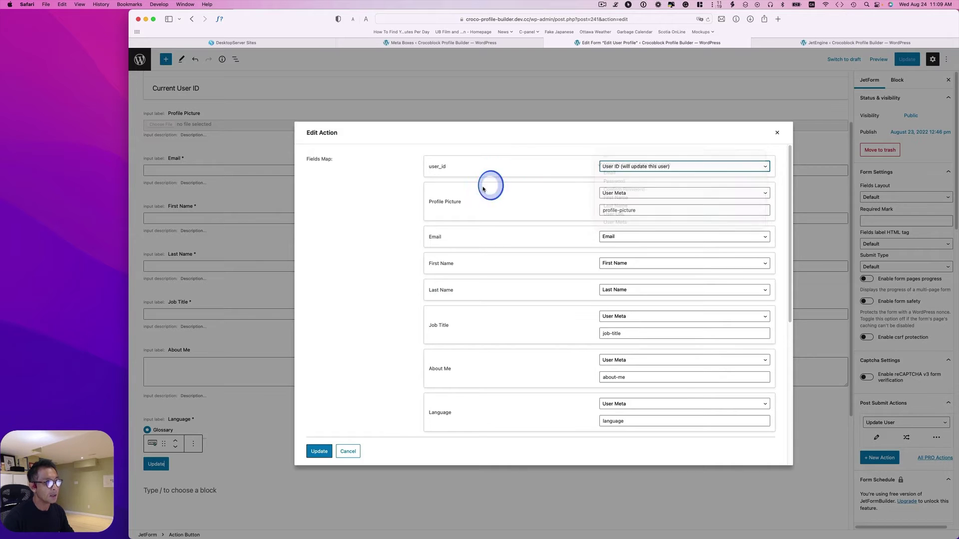
{"action": "left_click", "coordinate": [617, 196]}
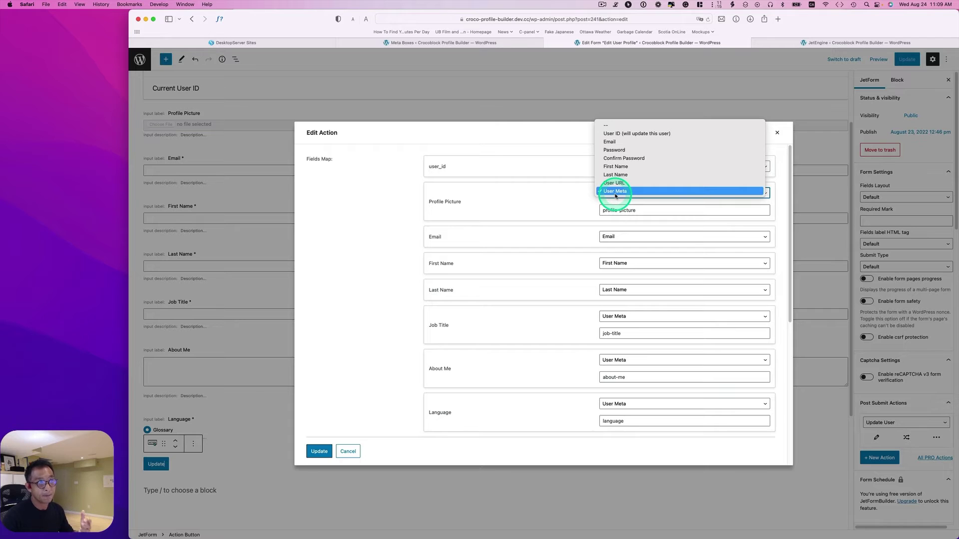
{"action": "left_click", "coordinate": [616, 193]}
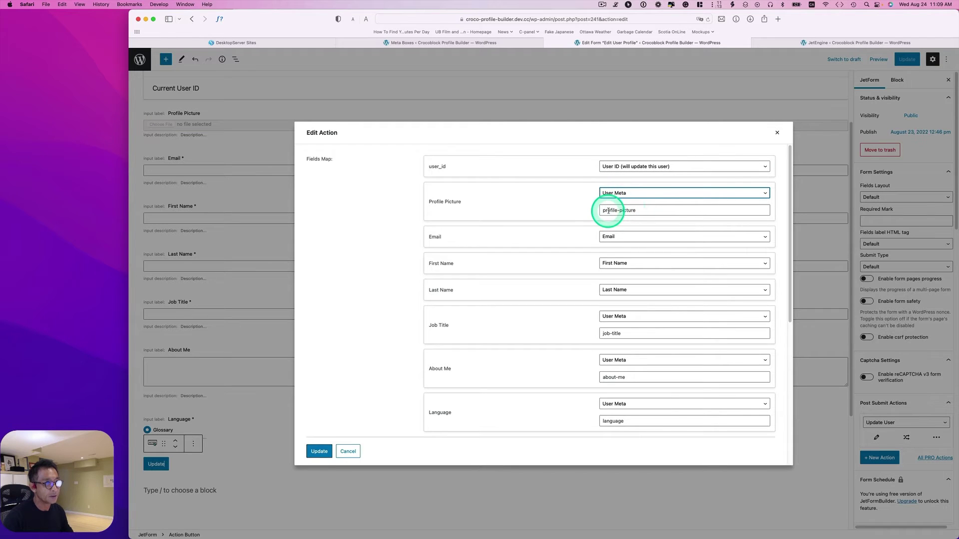
{"action": "left_click", "coordinate": [609, 210]}
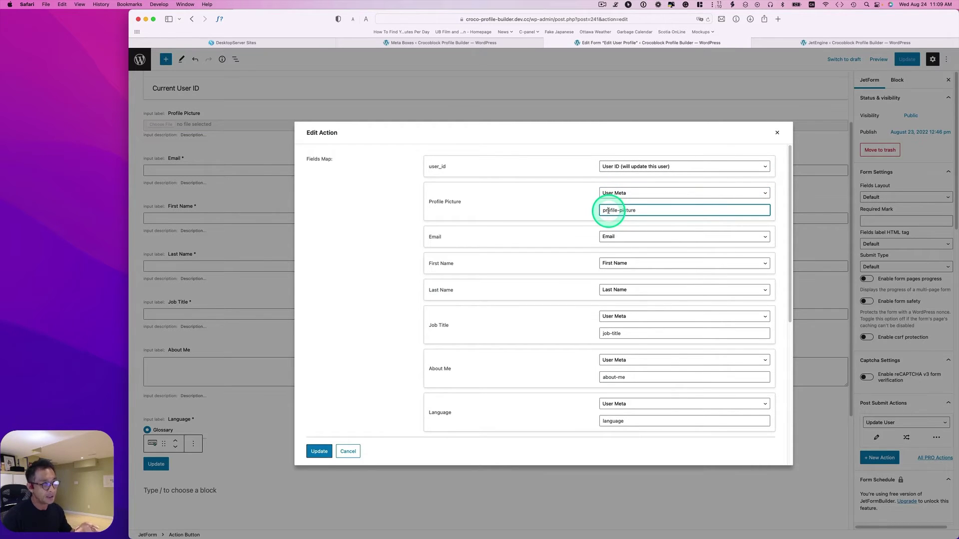
{"action": "left_click", "coordinate": [425, 44]}
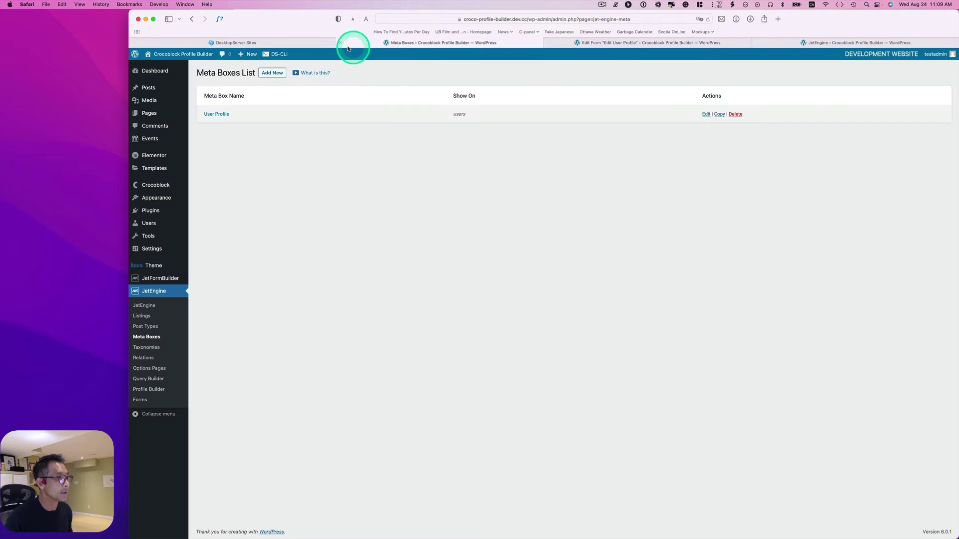
Open the User Profile meta box and check that Profile Picture's Name/ID is profile-picture.
{"action": "left_click", "coordinate": [220, 117]}
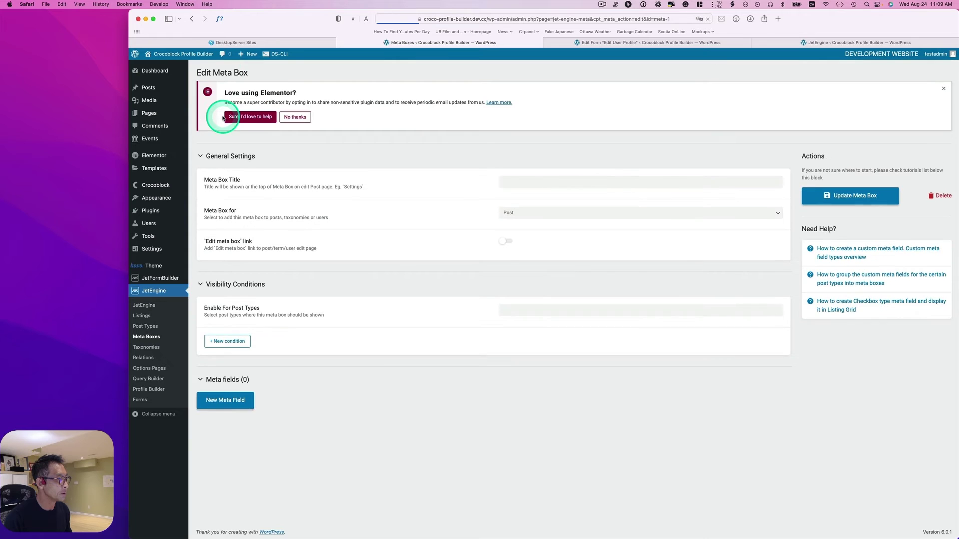
{"action": "scroll", "coordinate": [263, 387], "scroll_direction": "down", "scroll_amount": 2}
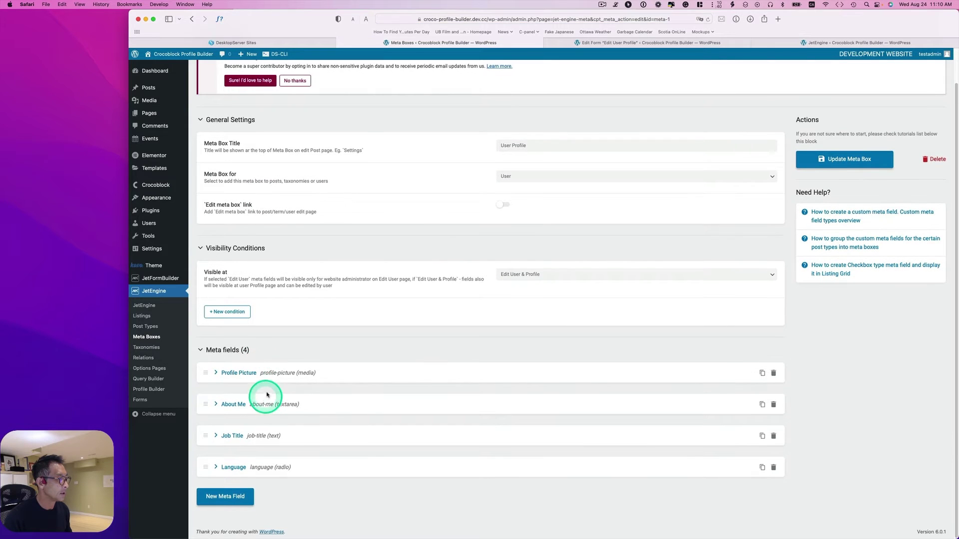
{"action": "left_click", "coordinate": [216, 373]}
{"action": "scroll", "coordinate": [409, 400], "scroll_direction": "down", "scroll_amount": 2}
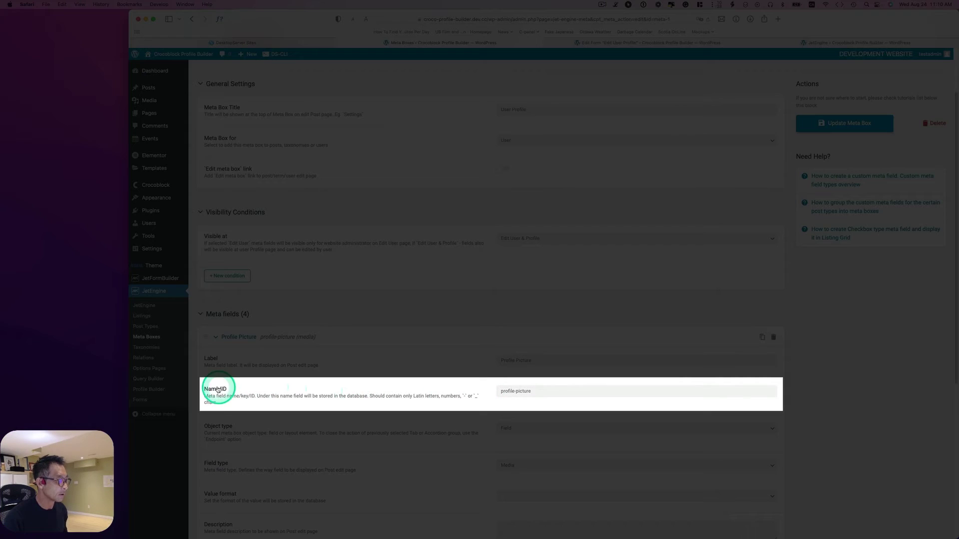
{"action": "left_click", "coordinate": [532, 391]}
{"action": "left_click_drag", "start_coordinate": [532, 391], "coordinate": [497, 392]}
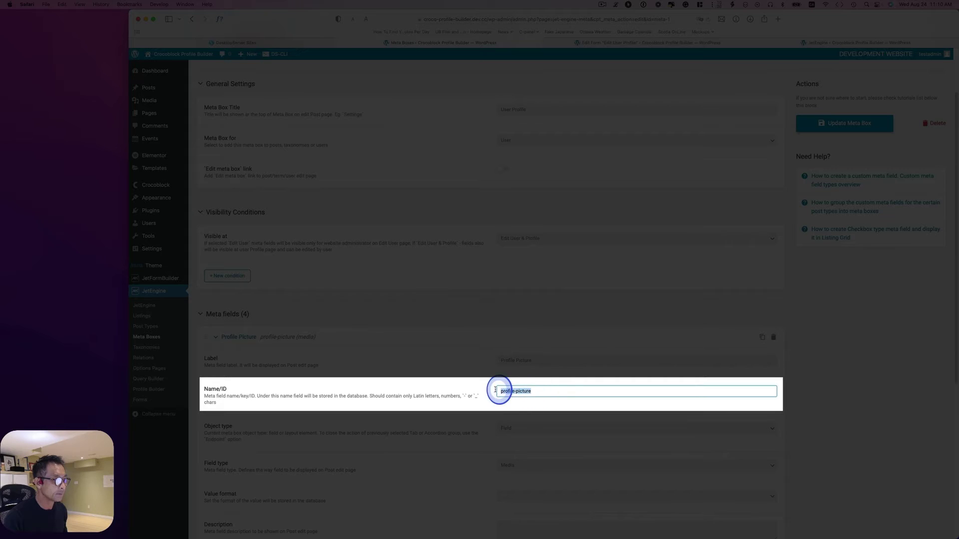
Recheck the profile-picture key and confirm Email, First Name and Last Name map to matching fields.
{"action": "left_click", "coordinate": [655, 43]}
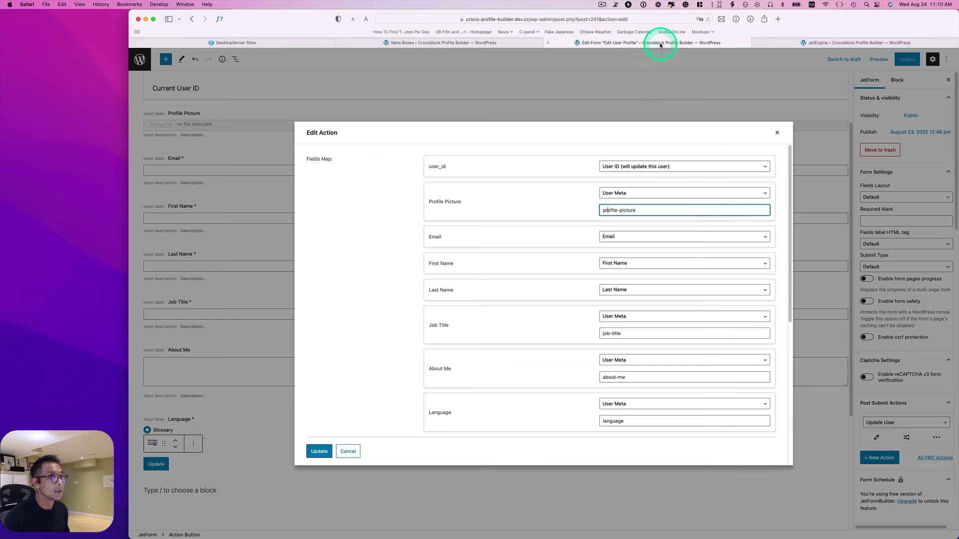
{"action": "left_click_drag", "start_coordinate": [647, 210], "coordinate": [583, 209]}
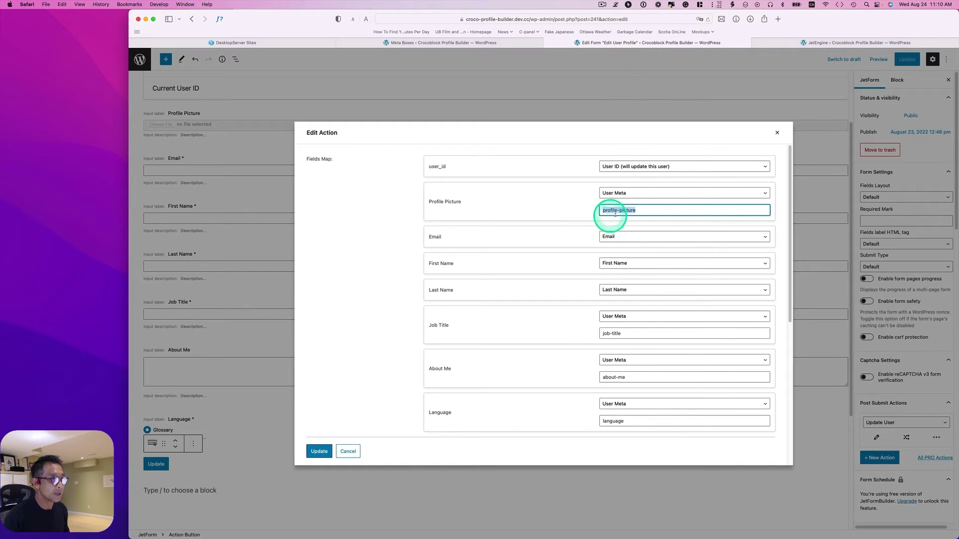
{"action": "left_click", "coordinate": [491, 241]}
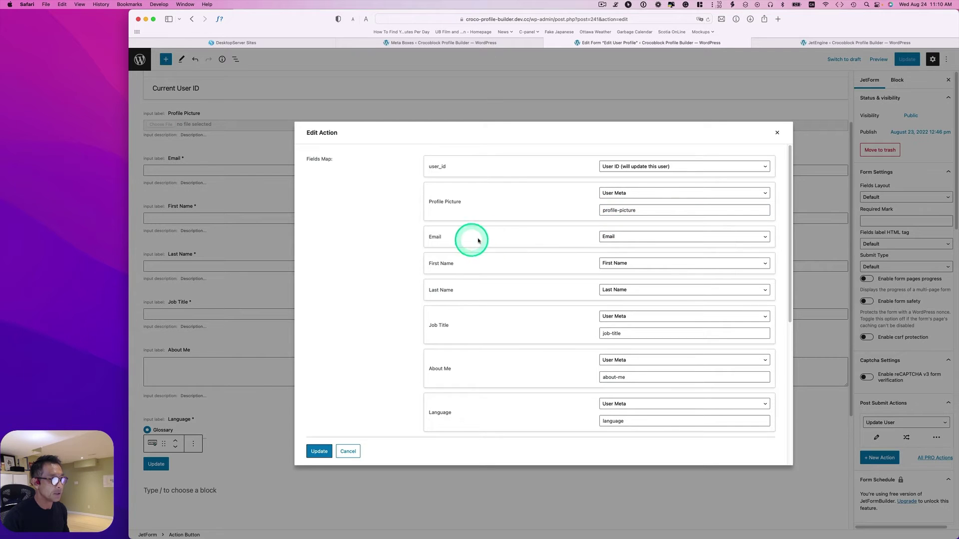
{"action": "left_click", "coordinate": [606, 236]}
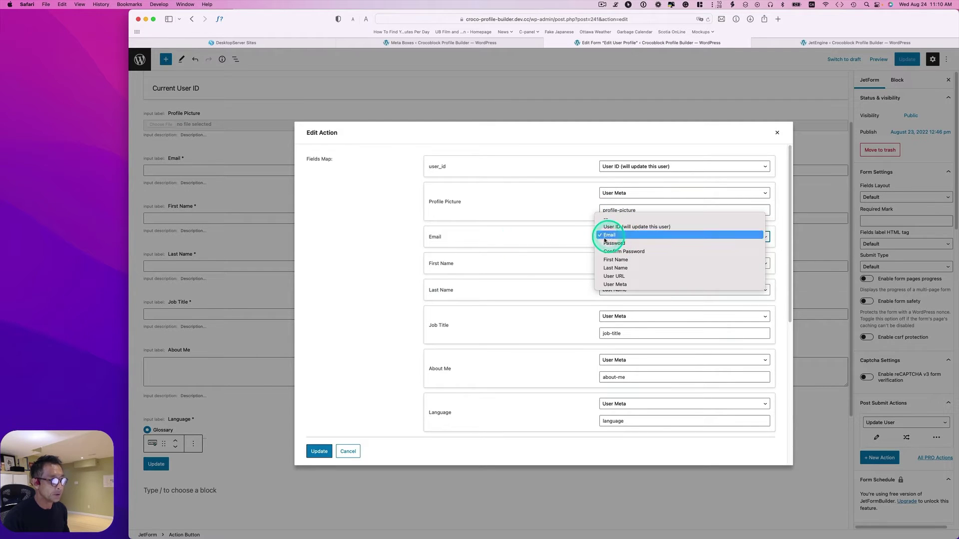
{"action": "left_click", "coordinate": [605, 236]}
{"action": "left_click", "coordinate": [599, 263]}
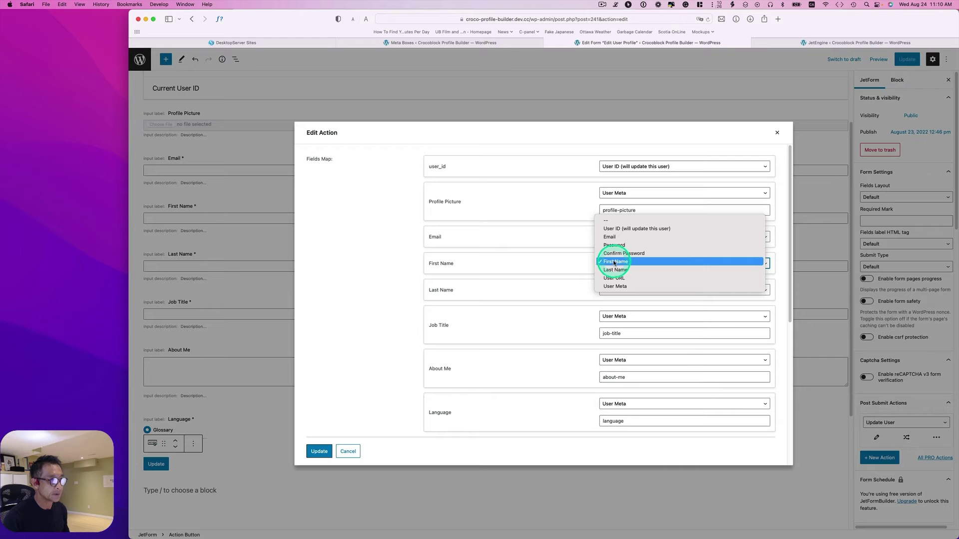
{"action": "left_click", "coordinate": [478, 291]}
{"action": "left_click", "coordinate": [614, 288]}
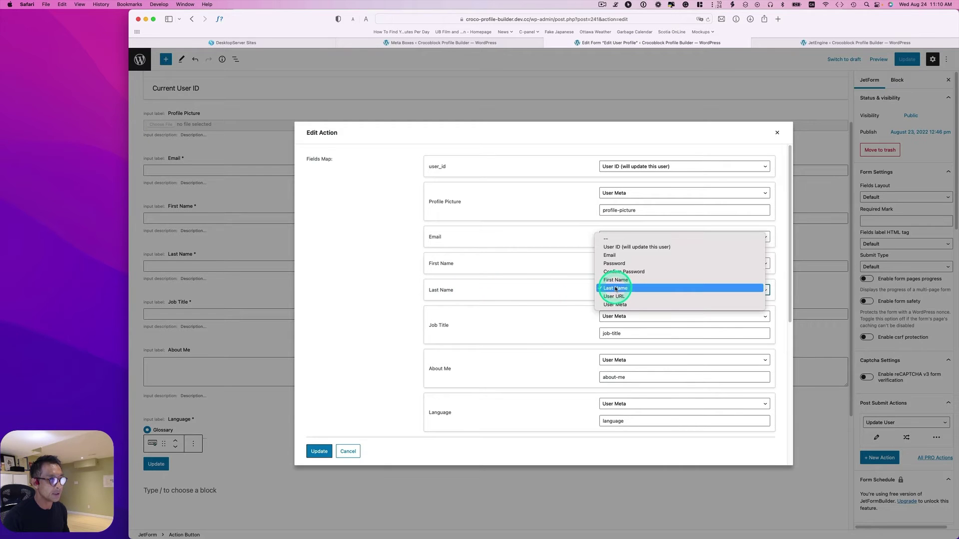
{"action": "left_click", "coordinate": [616, 289]}
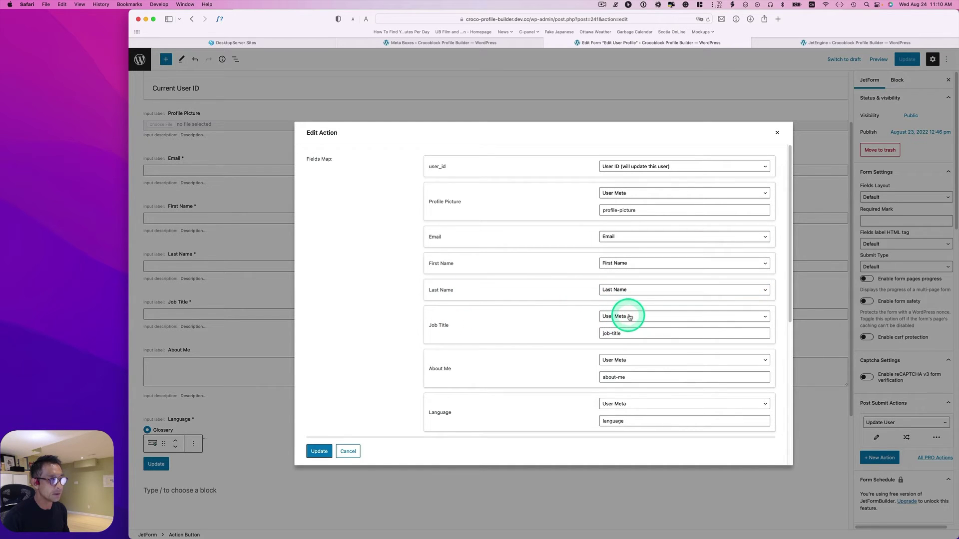
Confirm the job-title, about-me and language meta keys, with About Me and Language stored as User Meta.
{"action": "left_click_drag", "start_coordinate": [623, 336], "coordinate": [628, 356]}
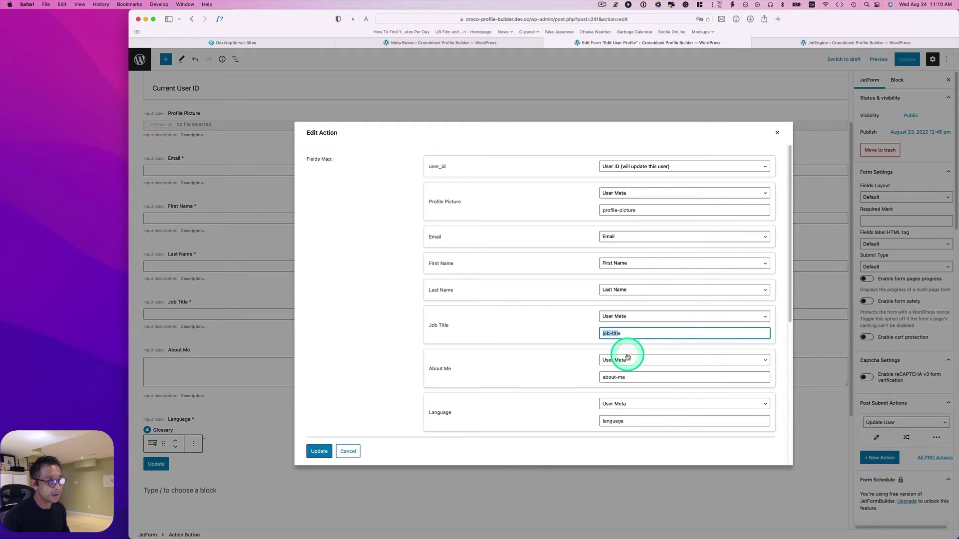
{"action": "scroll", "coordinate": [628, 357], "scroll_direction": "down", "scroll_amount": 1}
{"action": "left_click", "coordinate": [622, 340]}
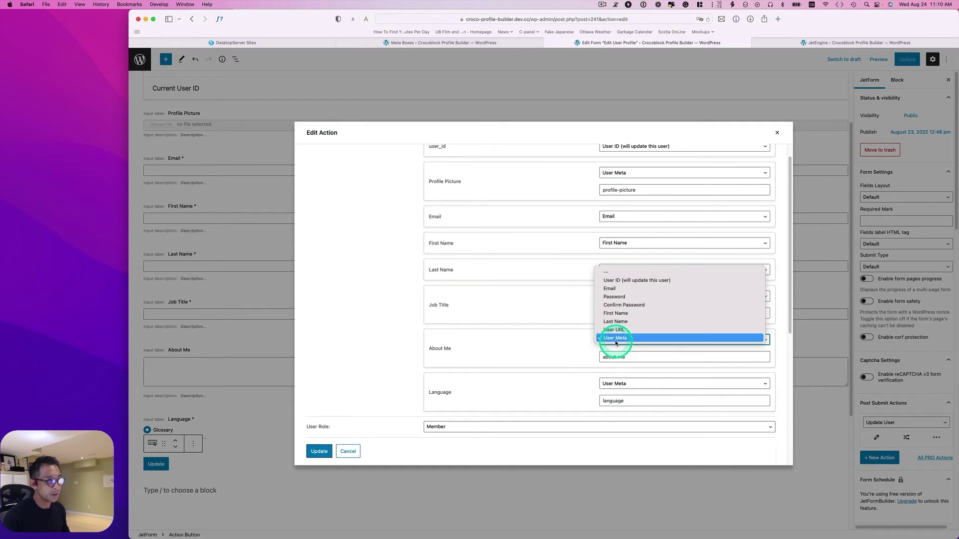
{"action": "left_click", "coordinate": [631, 340]}
{"action": "left_click", "coordinate": [642, 358]}
{"action": "scroll", "coordinate": [645, 359], "scroll_direction": "down", "scroll_amount": 1}
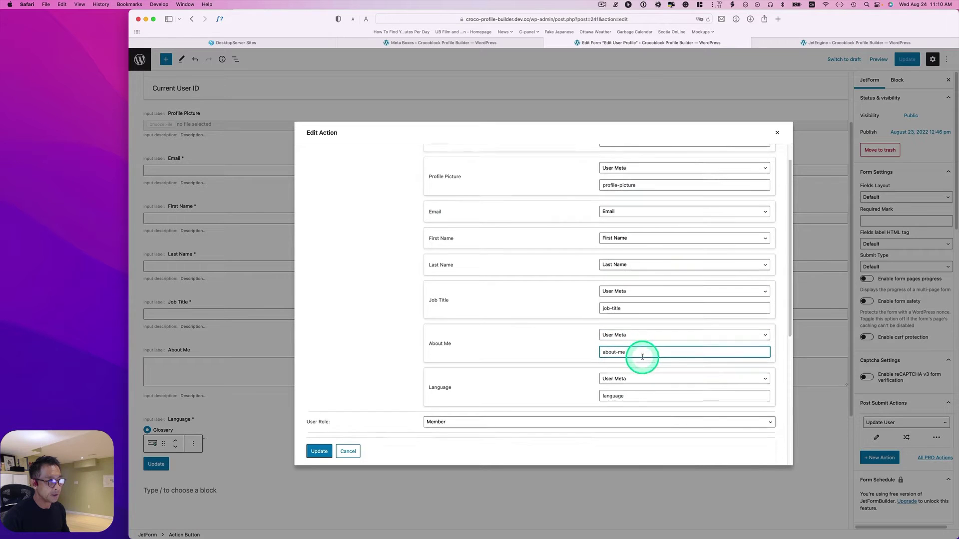
{"action": "left_click", "coordinate": [632, 368]}
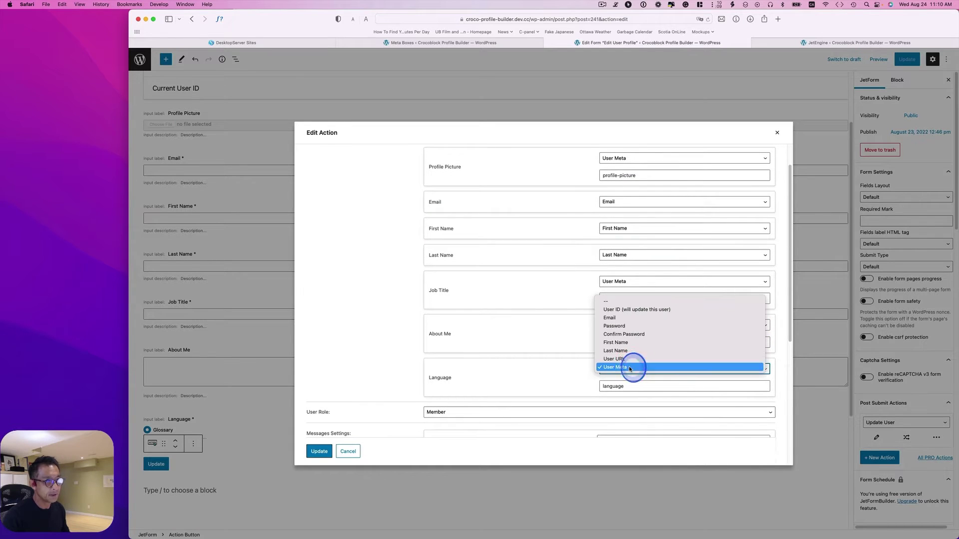
{"action": "left_click", "coordinate": [634, 370]}
{"action": "left_click", "coordinate": [637, 388]}
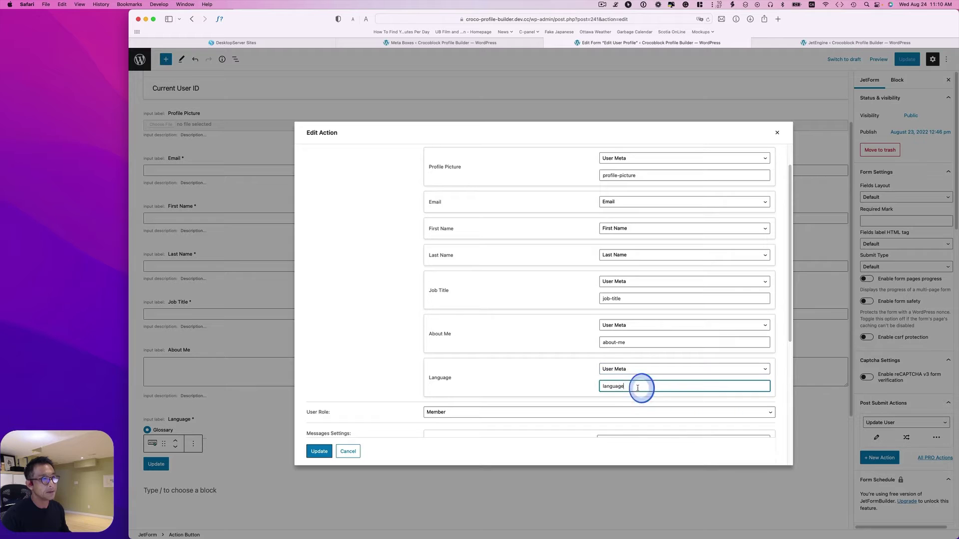
Verify the Update User action's User Role is Member, then view the installed plugins.
{"action": "scroll", "coordinate": [606, 376], "scroll_direction": "down", "scroll_amount": 2}
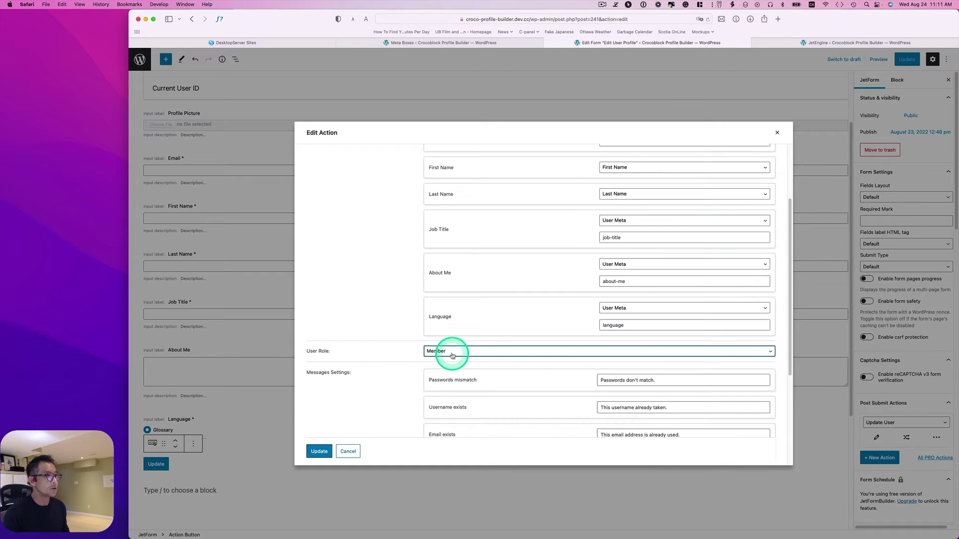
{"action": "left_click", "coordinate": [447, 352]}
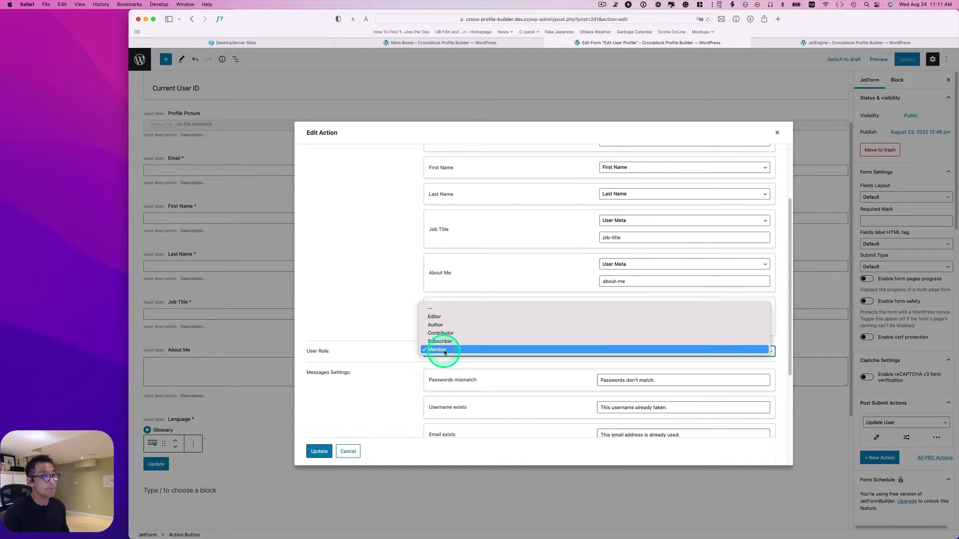
{"action": "left_click", "coordinate": [447, 353]}
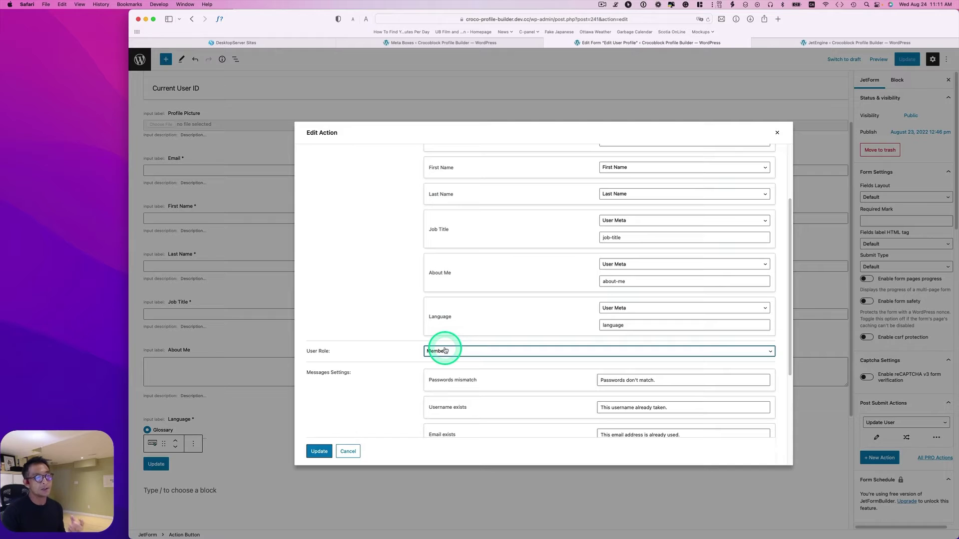
{"action": "left_click", "coordinate": [445, 351]}
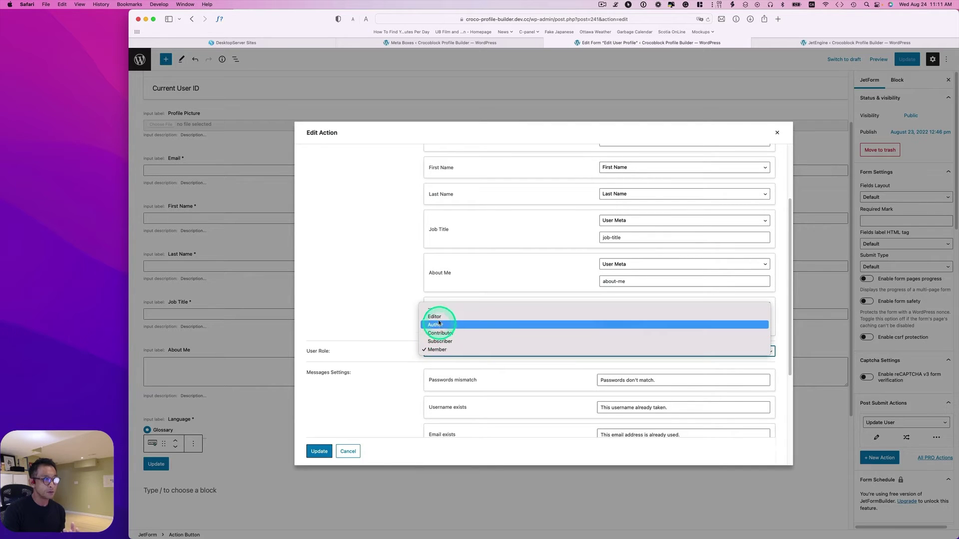
{"action": "left_click", "coordinate": [397, 346]}
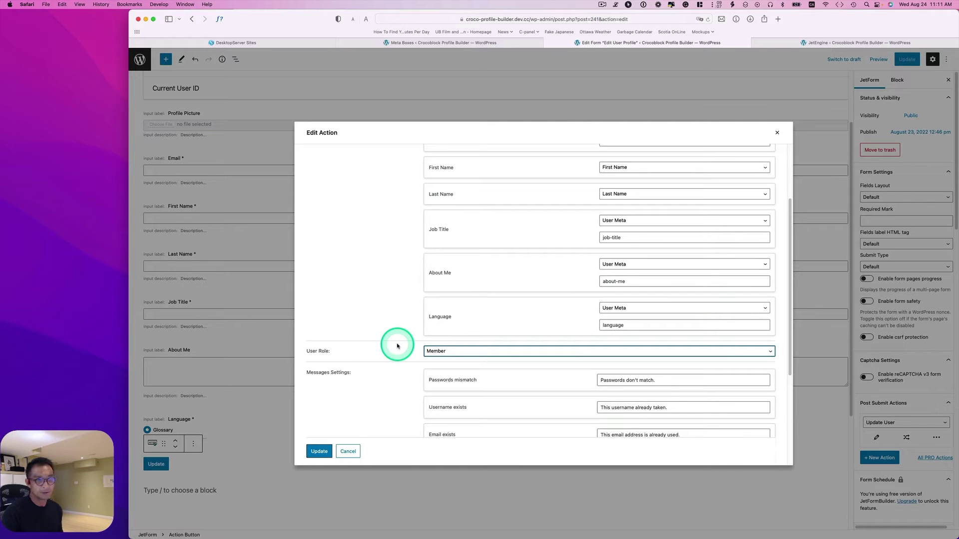
{"action": "left_click", "coordinate": [421, 43]}
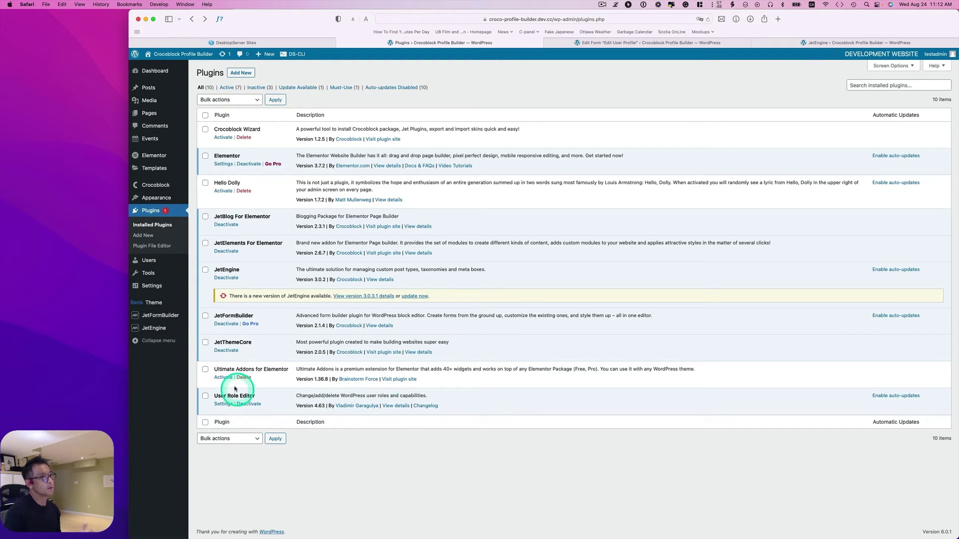
Add a new user role named Member in the User Role Editor.
{"action": "mouse_move", "coordinate": [144, 260]}
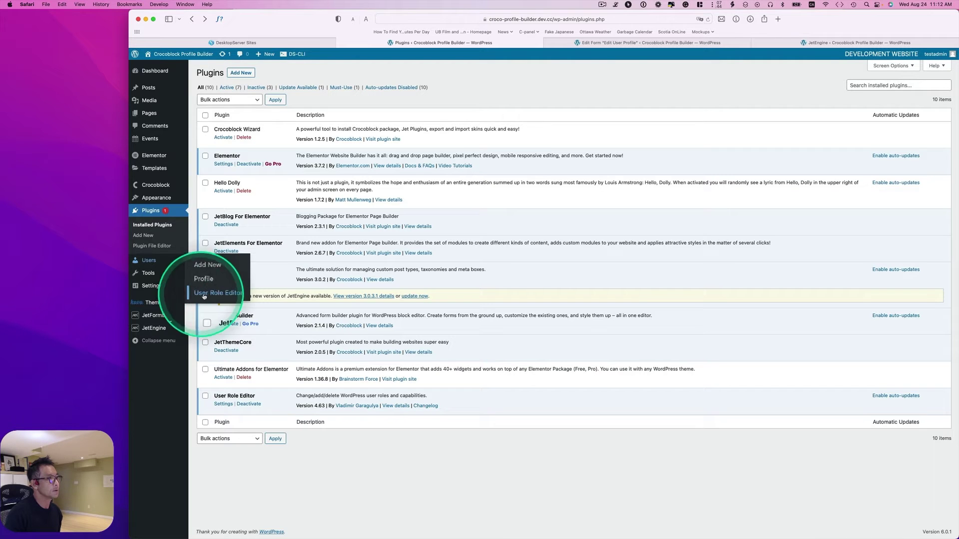
{"action": "left_click", "coordinate": [224, 295]}
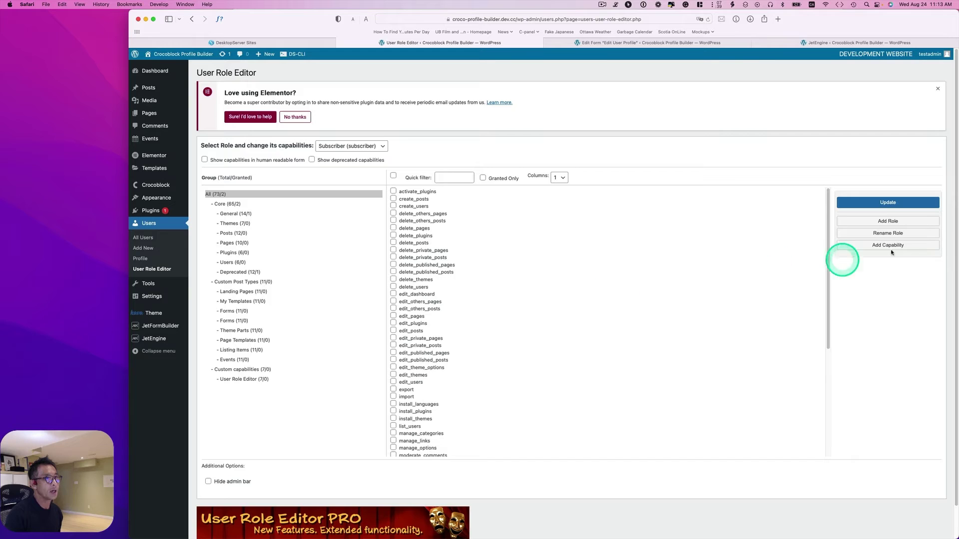
{"action": "left_click", "coordinate": [883, 223]}
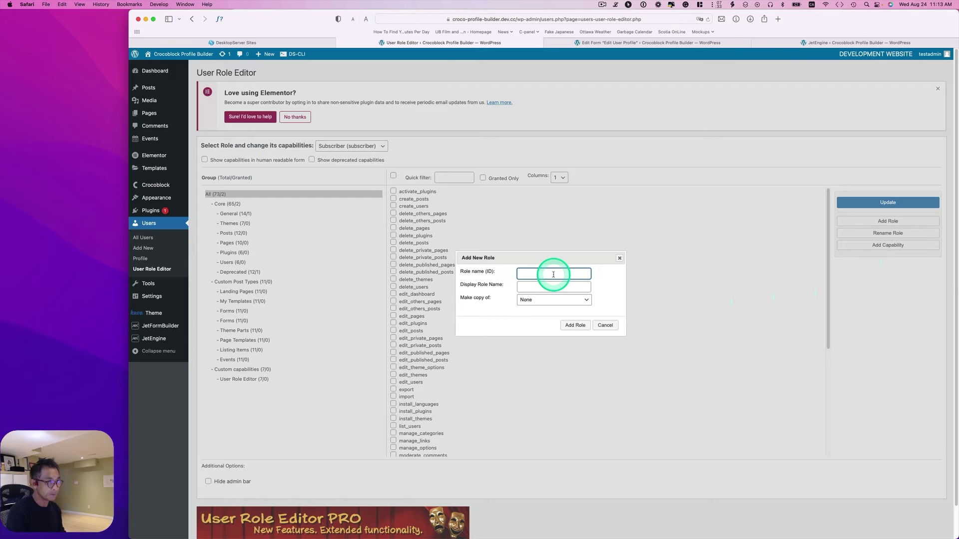
{"action": "type", "text": "Member"}
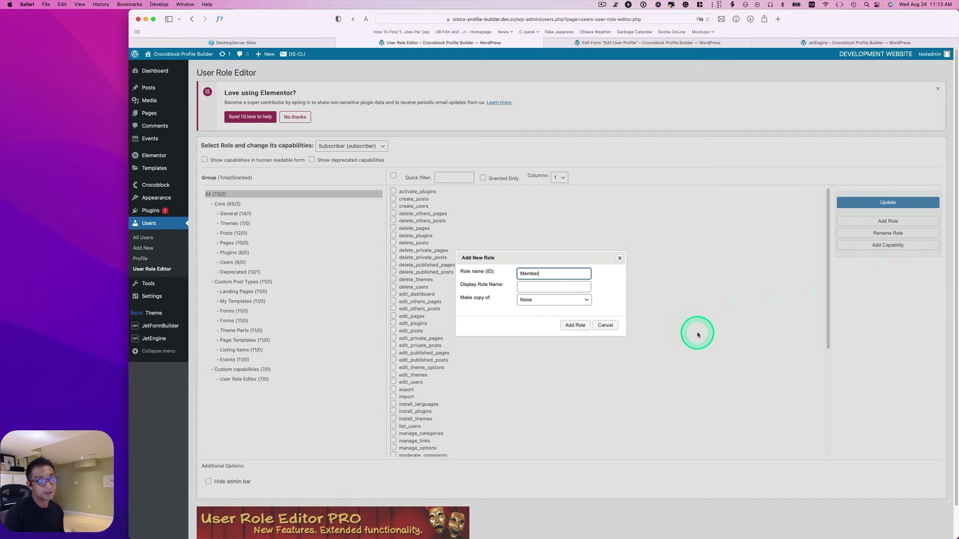
{"action": "key", "text": "Escape"}
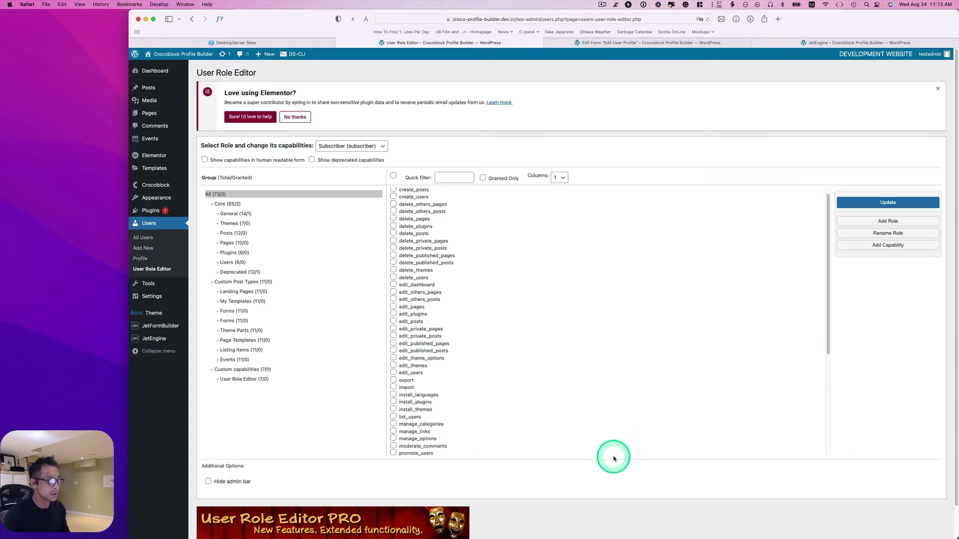
{"action": "scroll", "coordinate": [612, 452], "scroll_direction": "down", "scroll_amount": 1}
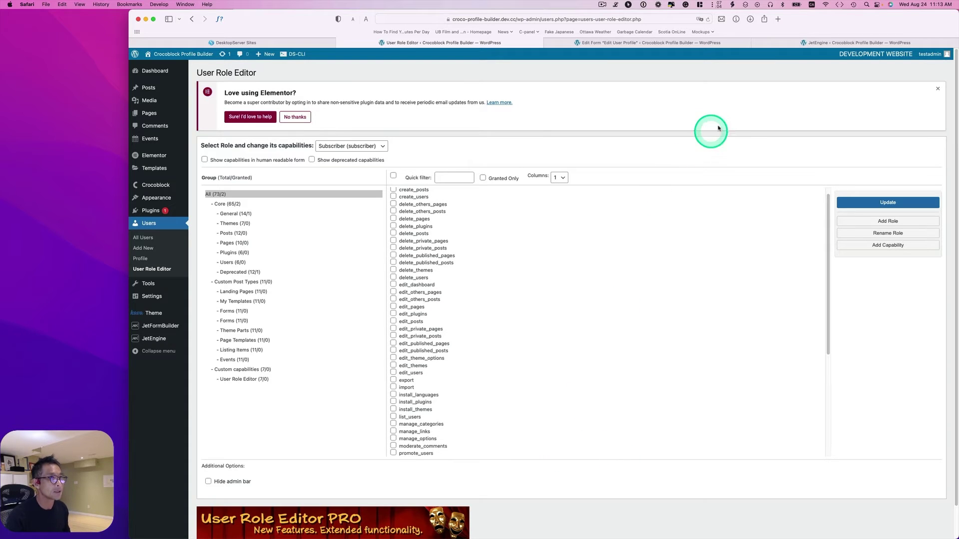
{"action": "left_click", "coordinate": [643, 50]}
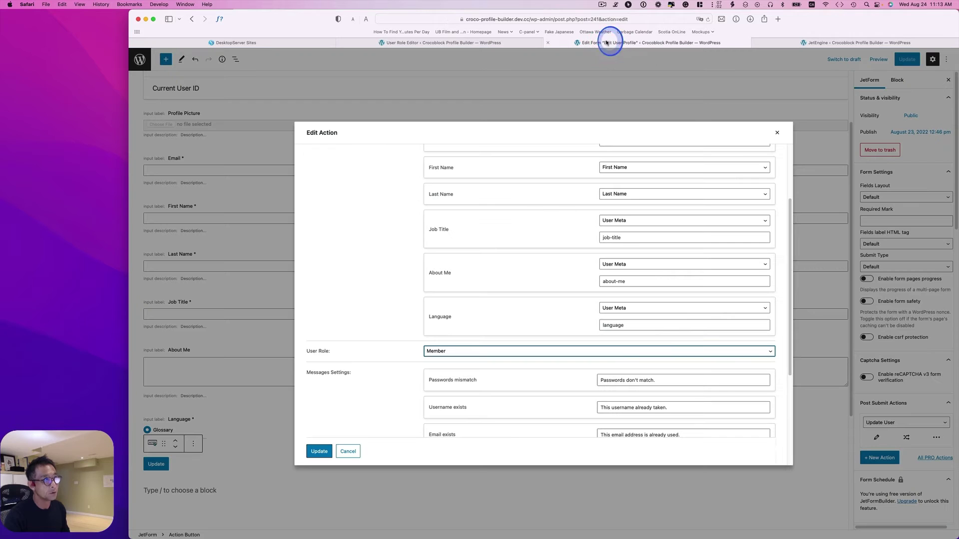
Set the Update User action's User Role to Member and save the action.
{"action": "left_click", "coordinate": [432, 352]}
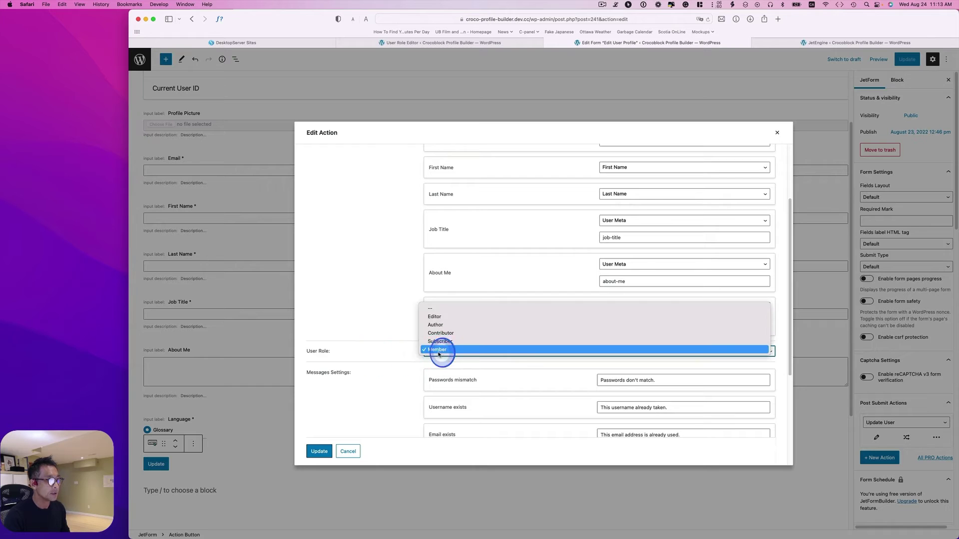
{"action": "left_click", "coordinate": [438, 349]}
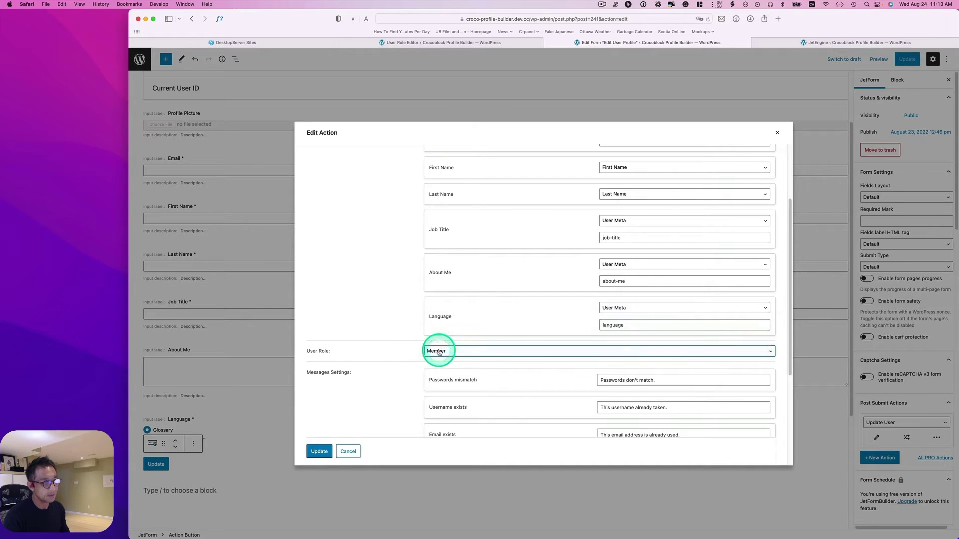
{"action": "scroll", "coordinate": [549, 344], "scroll_direction": "down", "scroll_amount": 3}
{"action": "scroll", "coordinate": [632, 335], "scroll_direction": "down", "scroll_amount": 2}
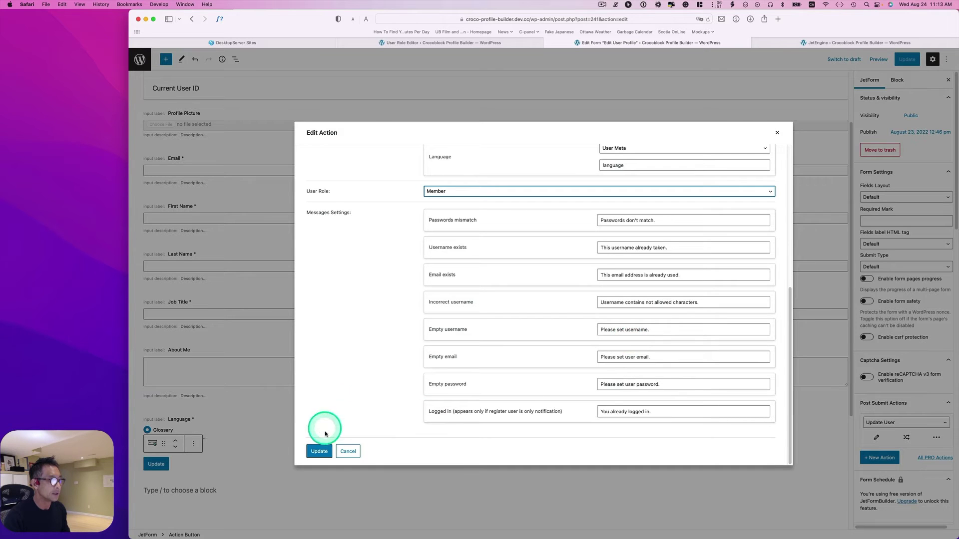
{"action": "left_click", "coordinate": [320, 451]}
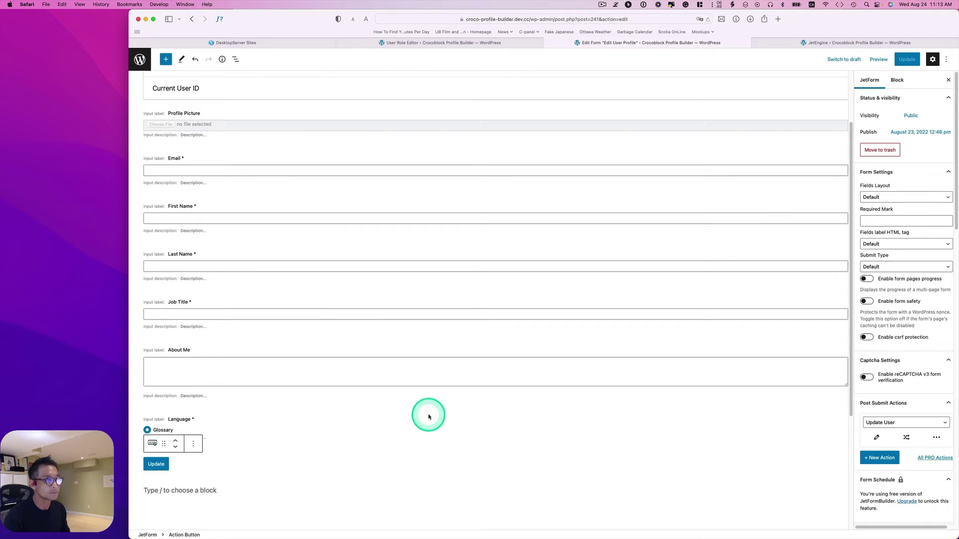
{"action": "scroll", "coordinate": [902, 426], "scroll_direction": "down", "scroll_amount": 5}
{"action": "scroll", "coordinate": [899, 425], "scroll_direction": "down", "scroll_amount": 2}
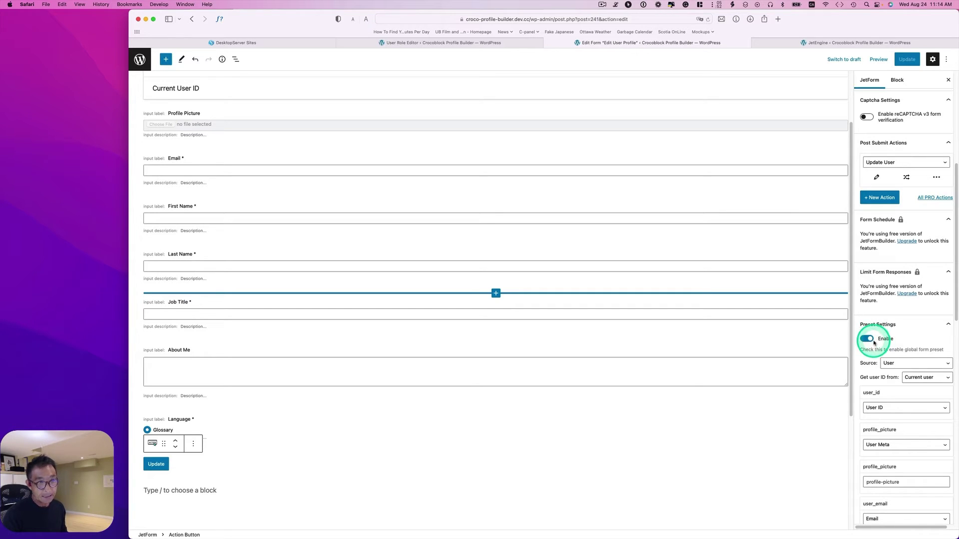
{"action": "left_click", "coordinate": [889, 363]}
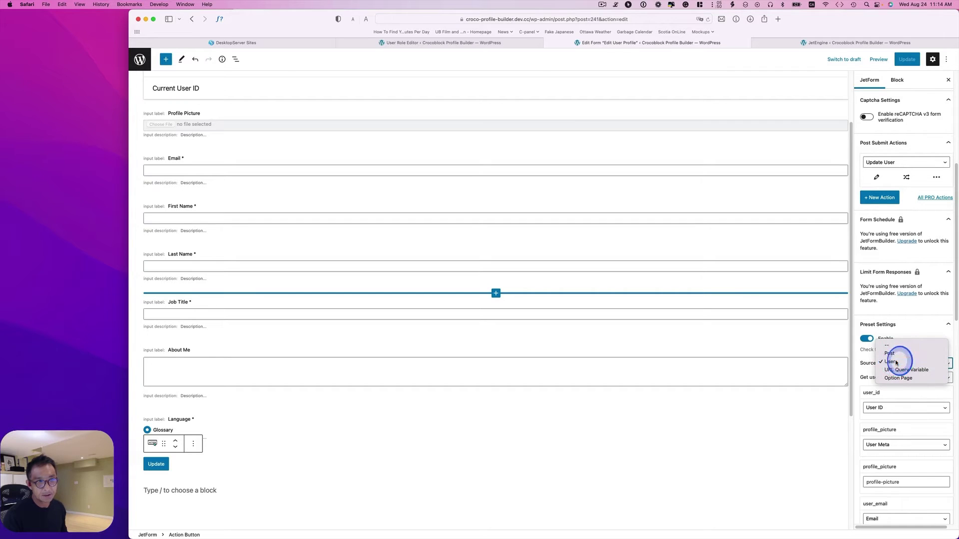
{"action": "left_click", "coordinate": [891, 362]}
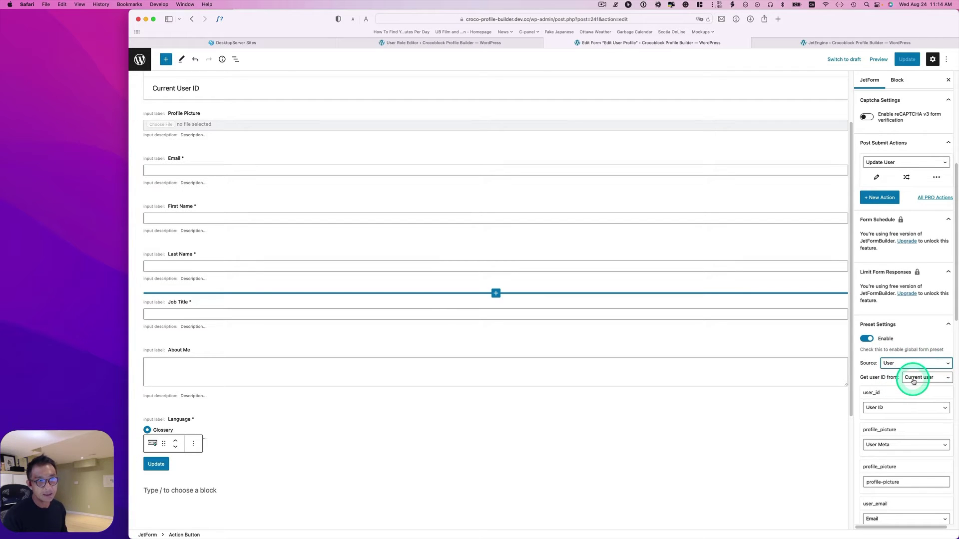
{"action": "left_click", "coordinate": [914, 381]}
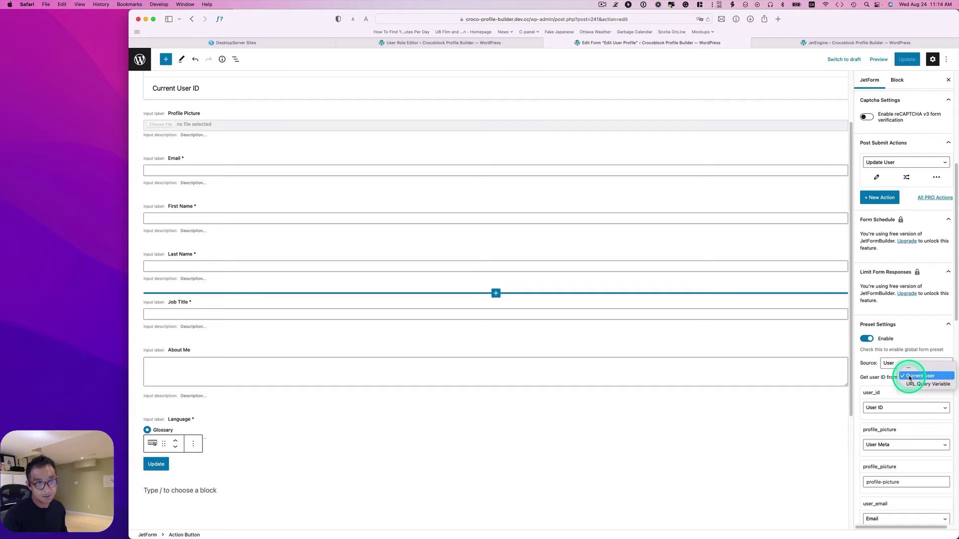
{"action": "left_click", "coordinate": [914, 376]}
{"action": "scroll", "coordinate": [894, 390], "scroll_direction": "down", "scroll_amount": 3}
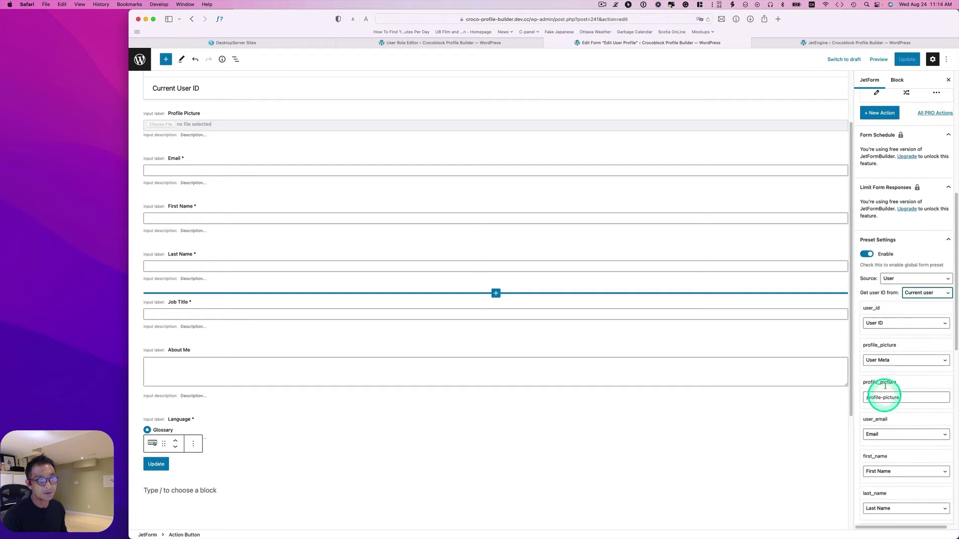
{"action": "left_click", "coordinate": [889, 322]}
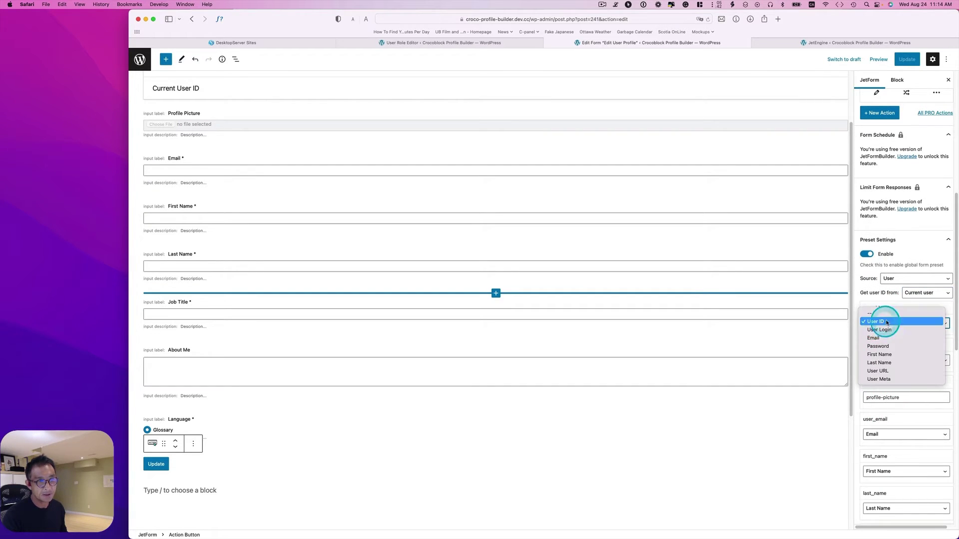
{"action": "left_click", "coordinate": [887, 322]}
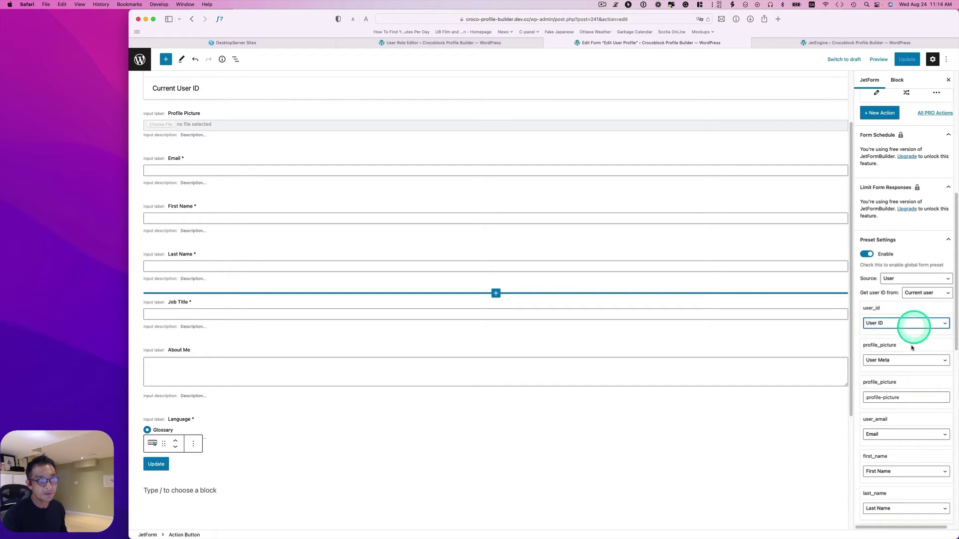
{"action": "left_click", "coordinate": [875, 361]}
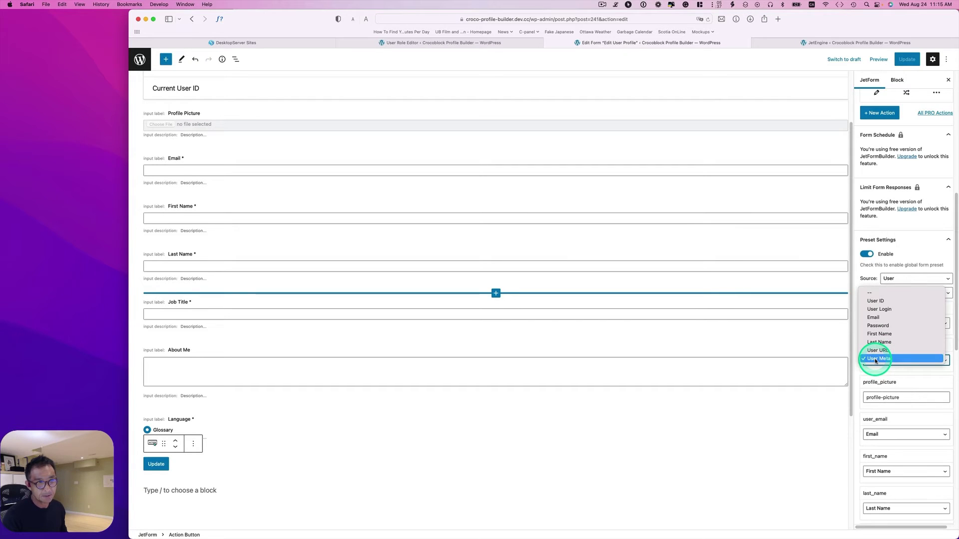
{"action": "left_click", "coordinate": [875, 359]}
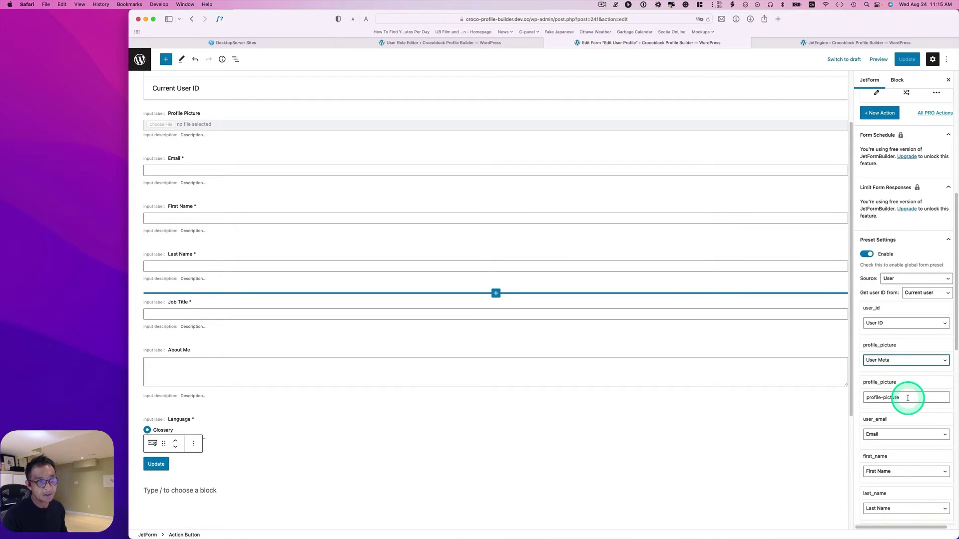
{"action": "scroll", "coordinate": [906, 399], "scroll_direction": "down", "scroll_amount": 3}
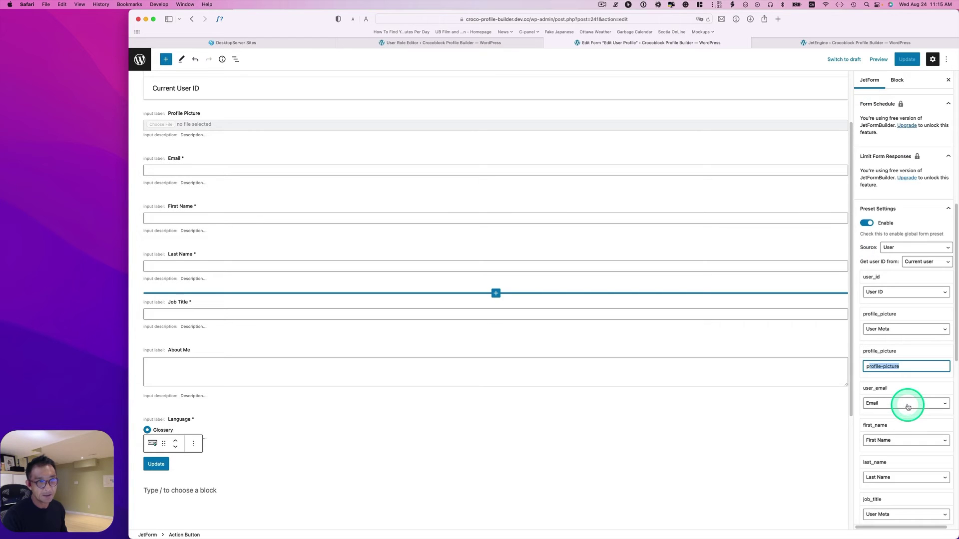
{"action": "left_click", "coordinate": [897, 394]}
{"action": "left_click", "coordinate": [896, 394]}
{"action": "scroll", "coordinate": [898, 398], "scroll_direction": "down", "scroll_amount": 2}
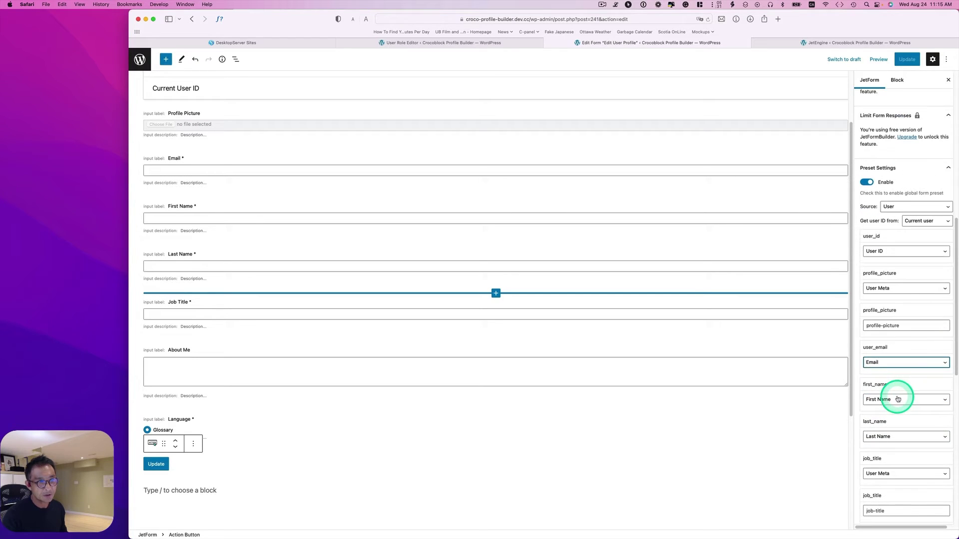
{"action": "left_click", "coordinate": [895, 401]}
{"action": "left_click", "coordinate": [896, 401]}
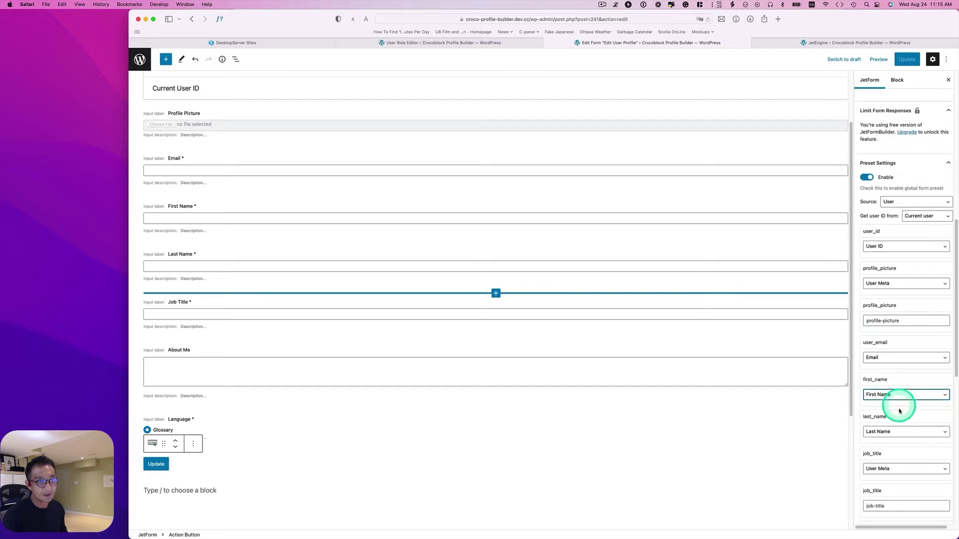
{"action": "scroll", "coordinate": [895, 414], "scroll_direction": "down", "scroll_amount": 5}
{"action": "scroll", "coordinate": [895, 428], "scroll_direction": "down", "scroll_amount": 9}
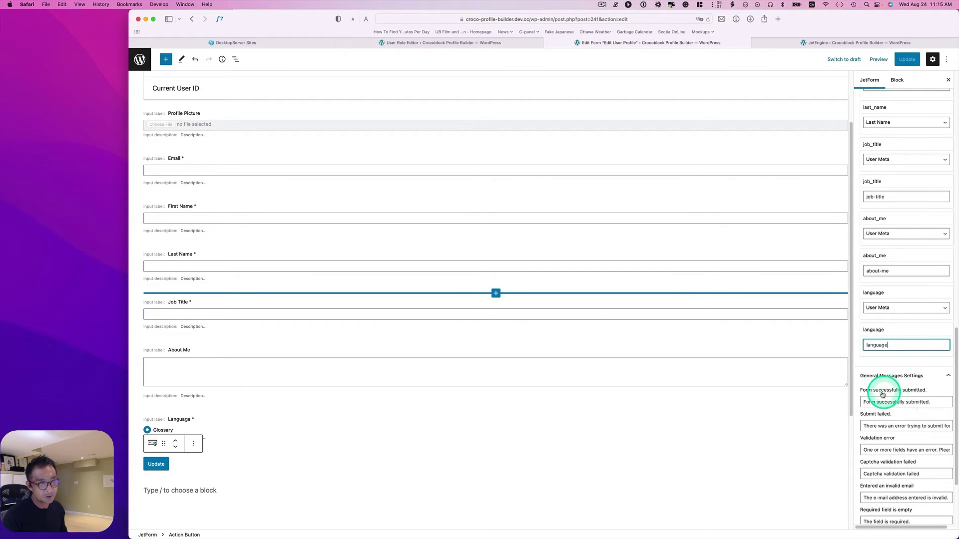
{"action": "scroll", "coordinate": [899, 394], "scroll_direction": "down", "scroll_amount": 1}
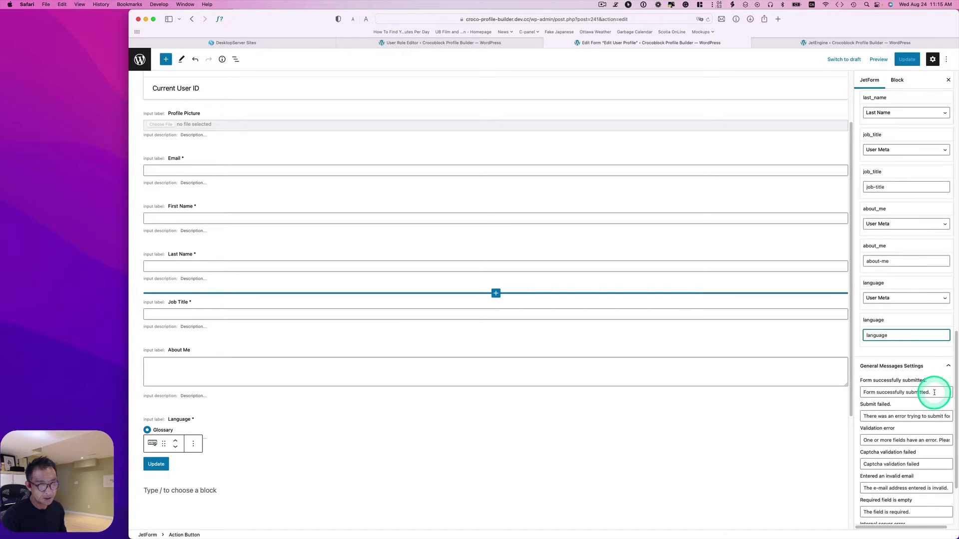
Replace the form's success message with 'Sucessfully update!' and save the form.
{"action": "triple_click", "coordinate": [930, 394]}
{"action": "type", "text": "Succe"}
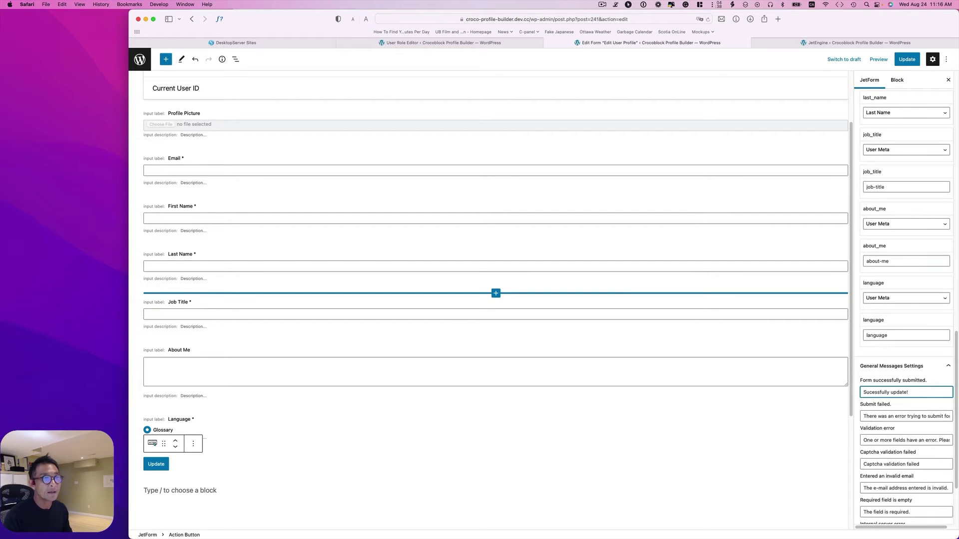
{"action": "left_click", "coordinate": [907, 60]}
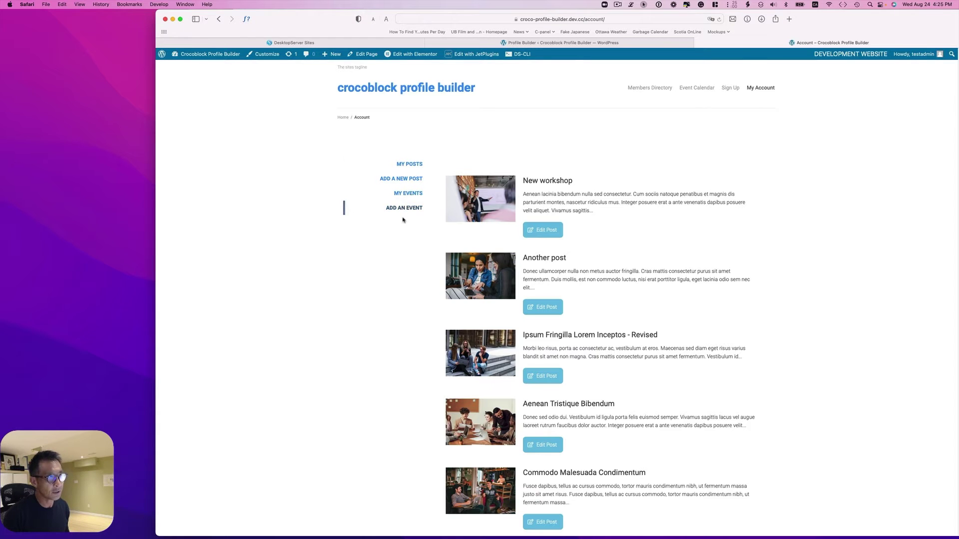
Add a new account subpage and drag it to the top, above My Posts.
{"action": "left_click", "coordinate": [481, 45]}
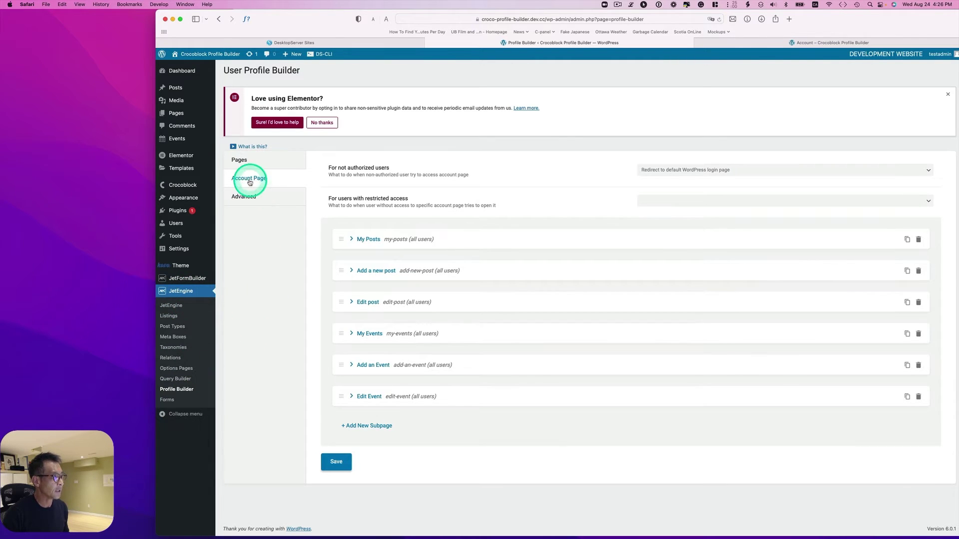
{"action": "key", "text": "ctrl"}
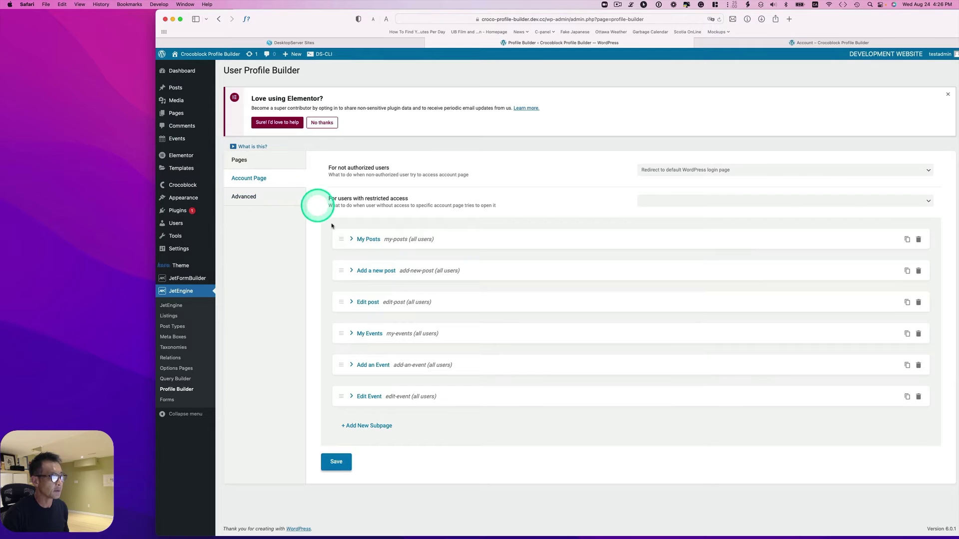
{"action": "left_click", "coordinate": [360, 427]}
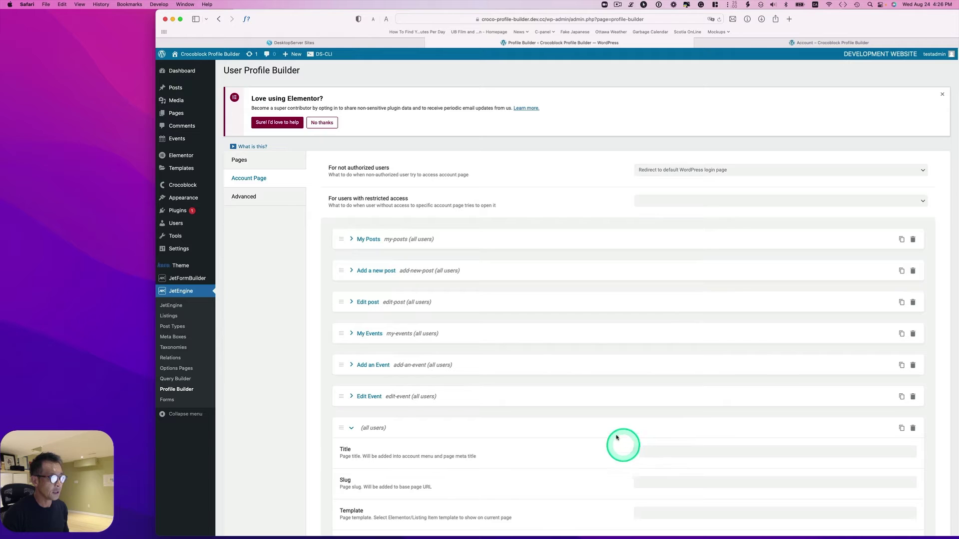
{"action": "left_click_drag", "start_coordinate": [354, 433], "coordinate": [352, 239]}
Title the subpage 'User Profile' with slug user-profile and save the settings.
{"action": "left_click", "coordinate": [664, 265]}
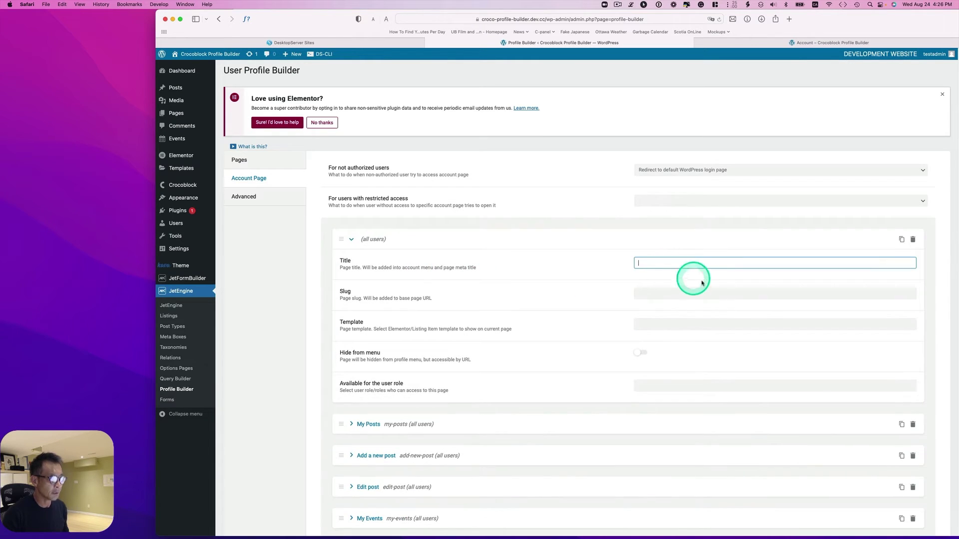
{"action": "type", "text": "User Pri"}
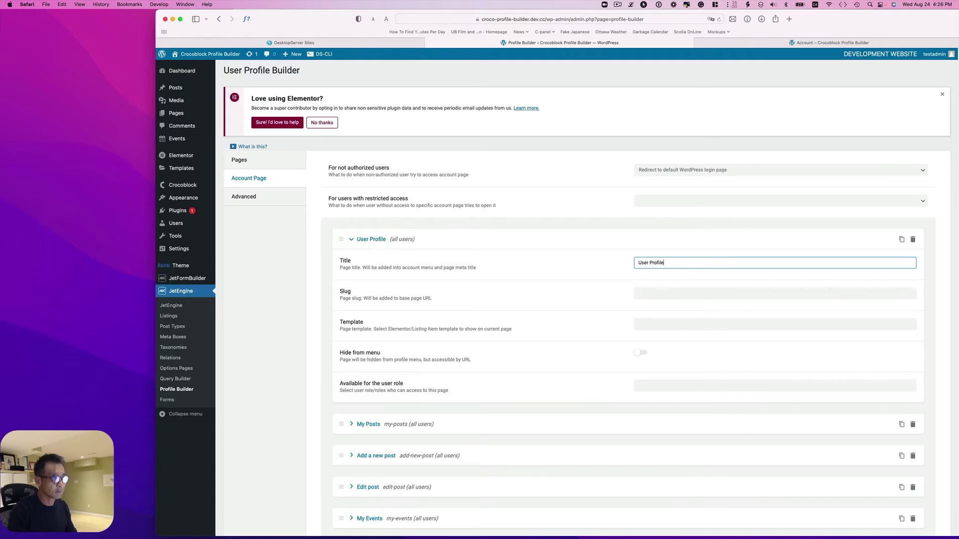
{"action": "left_click", "coordinate": [687, 293]}
{"action": "left_click", "coordinate": [522, 331]}
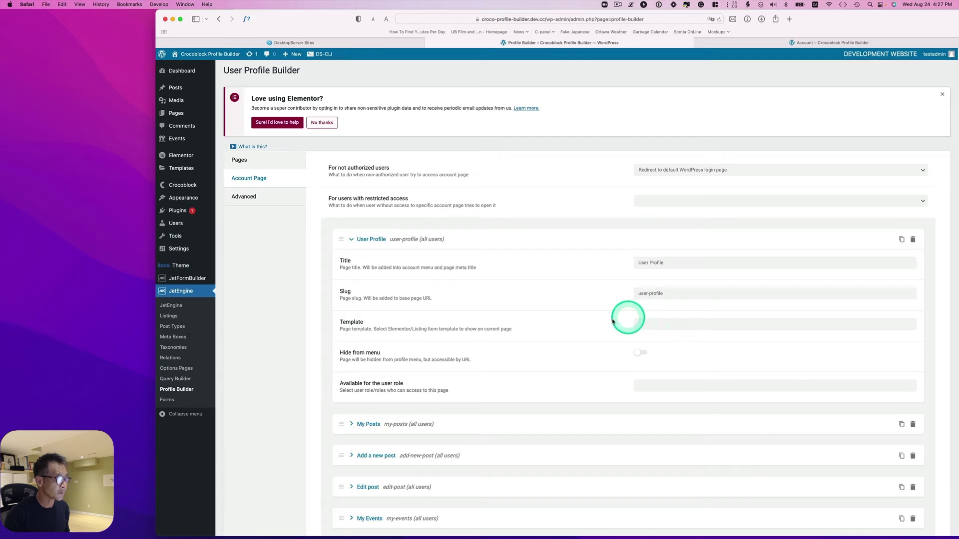
{"action": "scroll", "coordinate": [496, 414], "scroll_direction": "down", "scroll_amount": 5}
{"action": "left_click", "coordinate": [345, 479]}
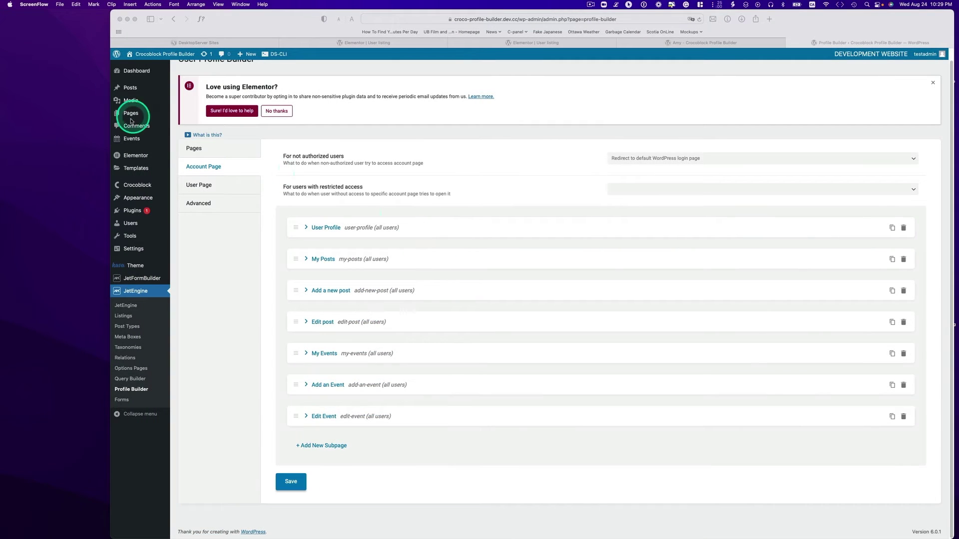
{"action": "left_click", "coordinate": [135, 169]}
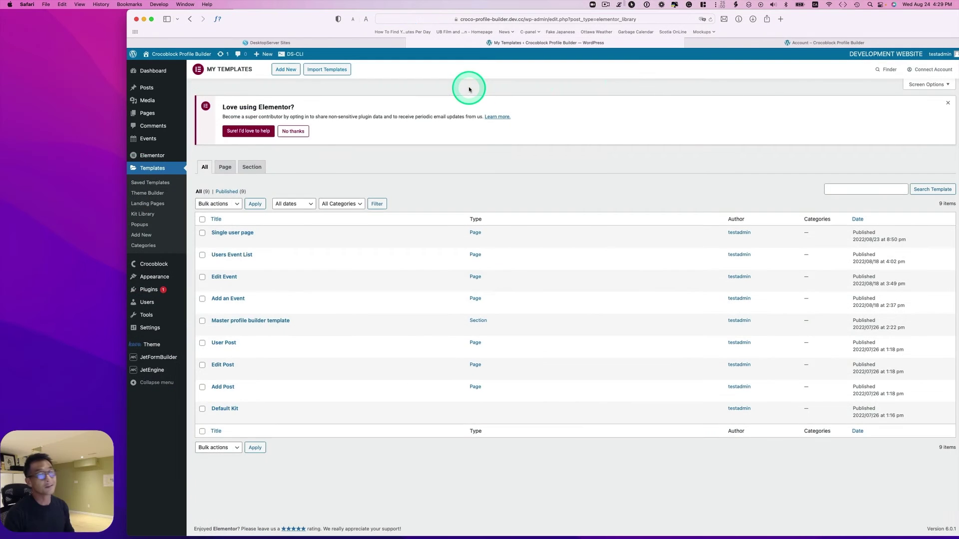
Create a Page-type template named 'Edit User' and open it in Elementor.
{"action": "left_click", "coordinate": [278, 73]}
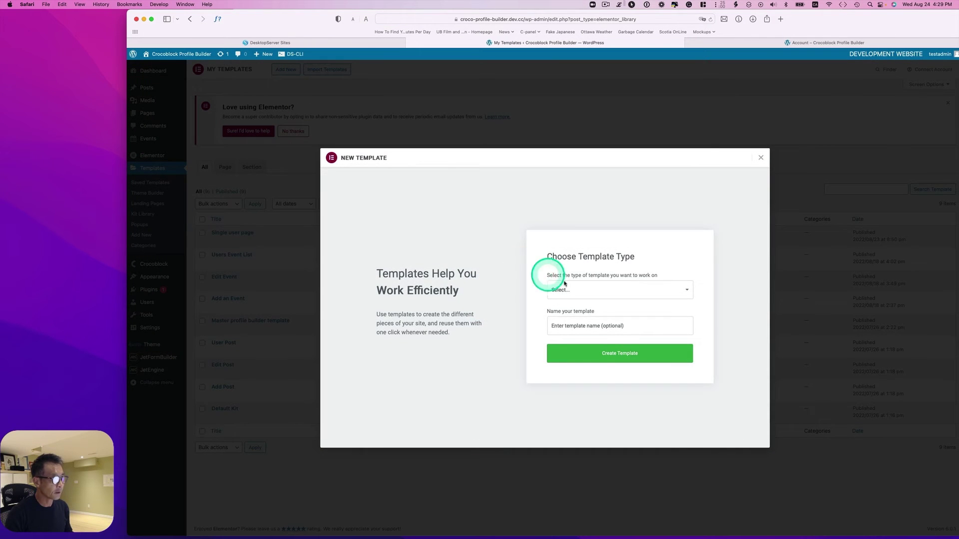
{"action": "left_click", "coordinate": [582, 290]}
{"action": "left_click", "coordinate": [589, 291]}
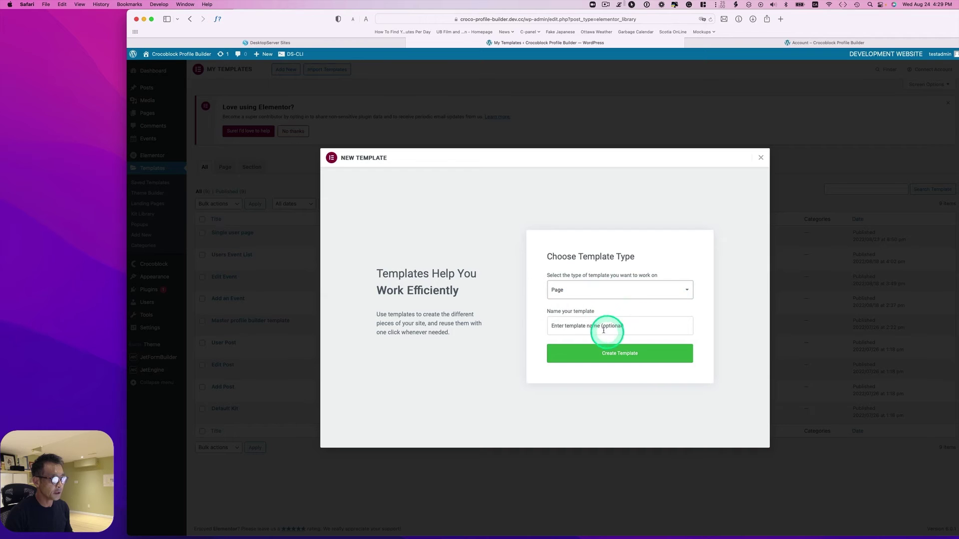
{"action": "left_click", "coordinate": [590, 326]}
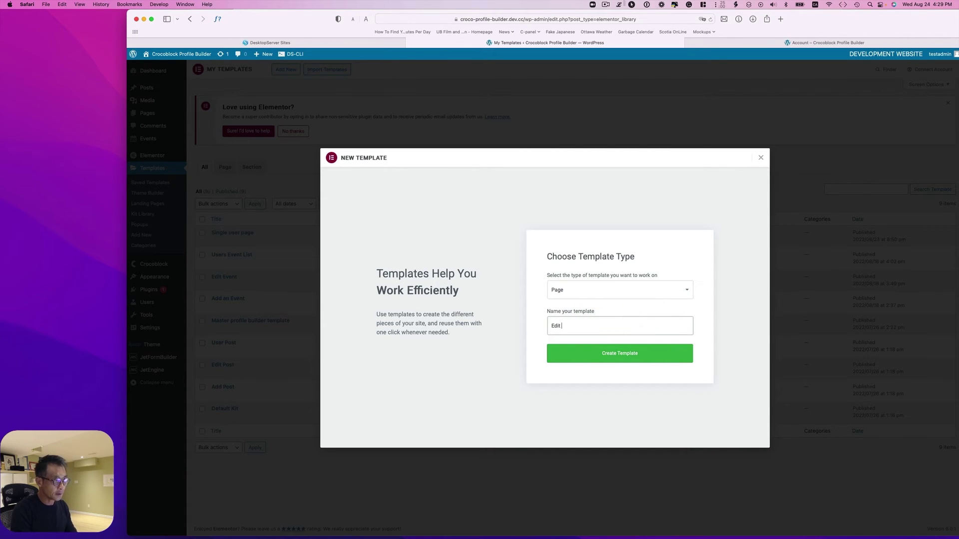
{"action": "left_click", "coordinate": [626, 361]}
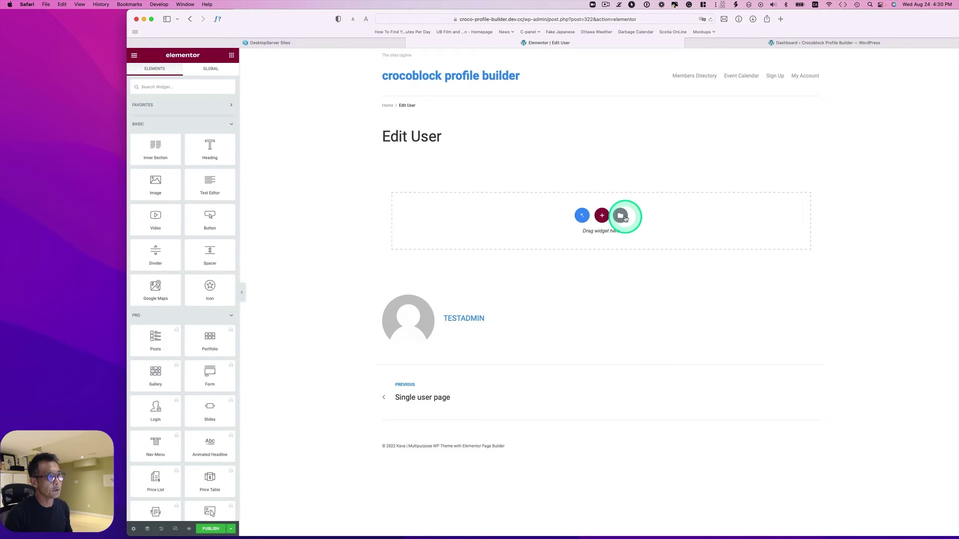
{"action": "left_click", "coordinate": [621, 217]}
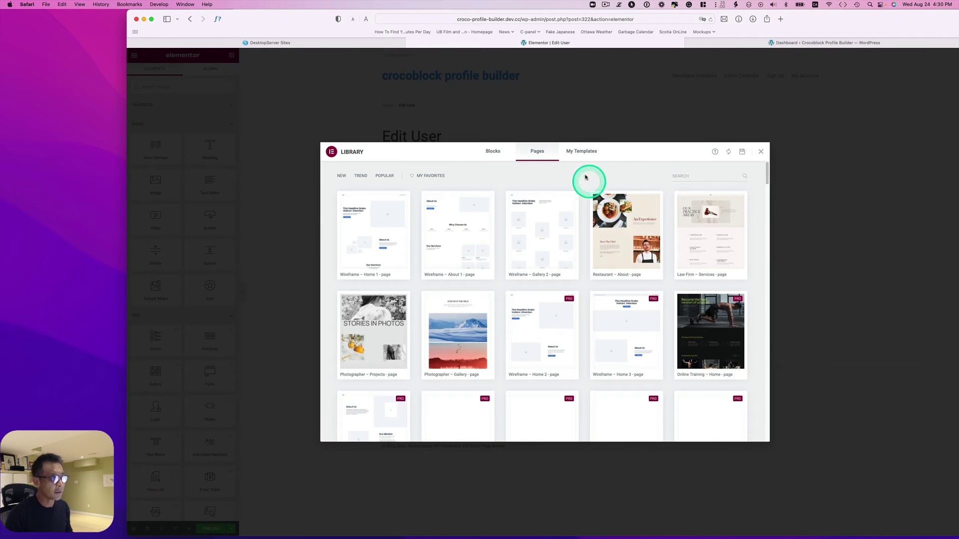
Insert 'Master profile builder template' from My Templates, applying its settings.
{"action": "left_click", "coordinate": [582, 151]}
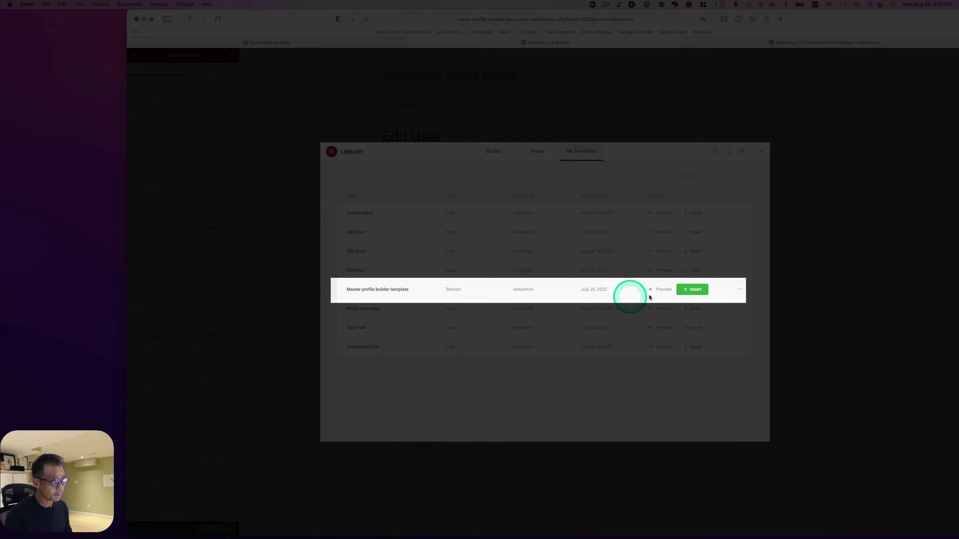
{"action": "left_click", "coordinate": [695, 290]}
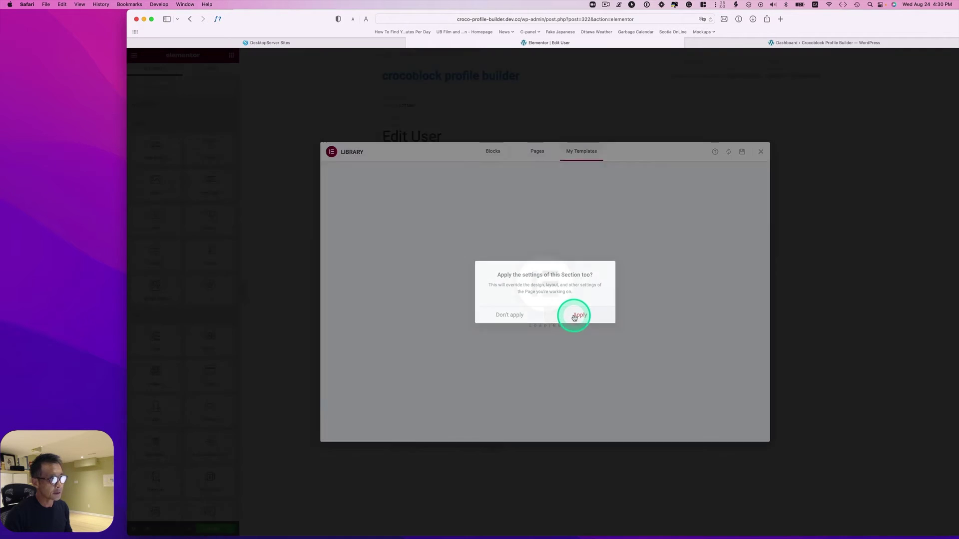
{"action": "left_click", "coordinate": [575, 315]}
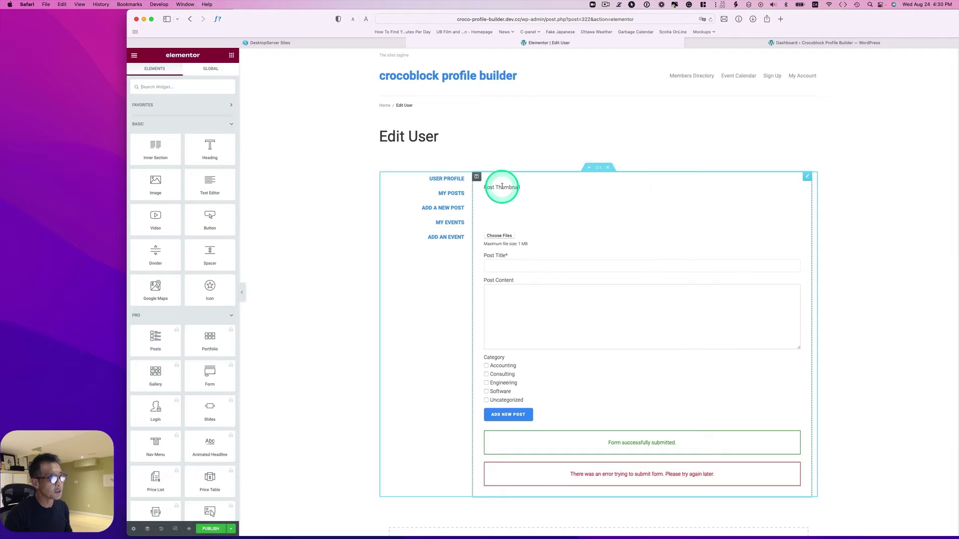
Delete the New Post form widget, keeping the profile menu in place.
{"action": "left_click", "coordinate": [466, 178]}
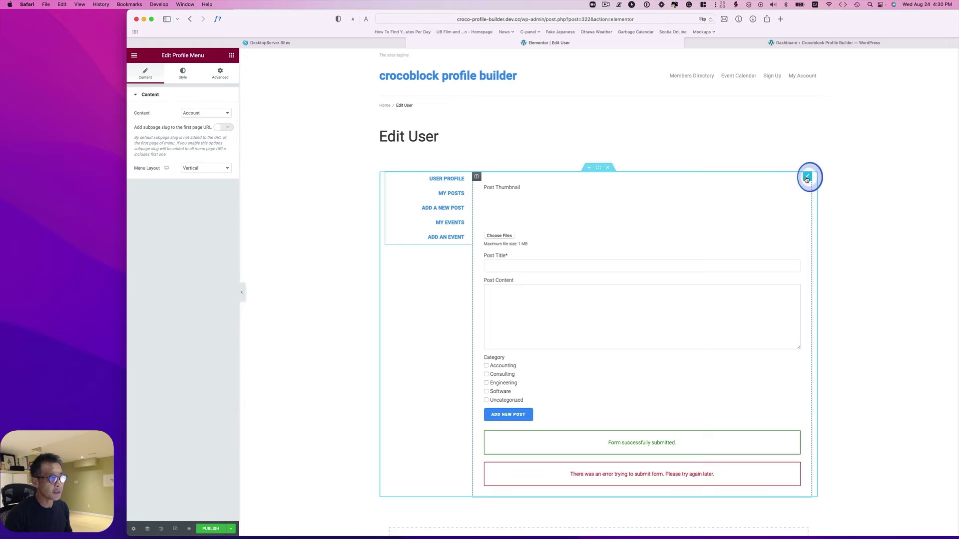
{"action": "left_click", "coordinate": [806, 178]}
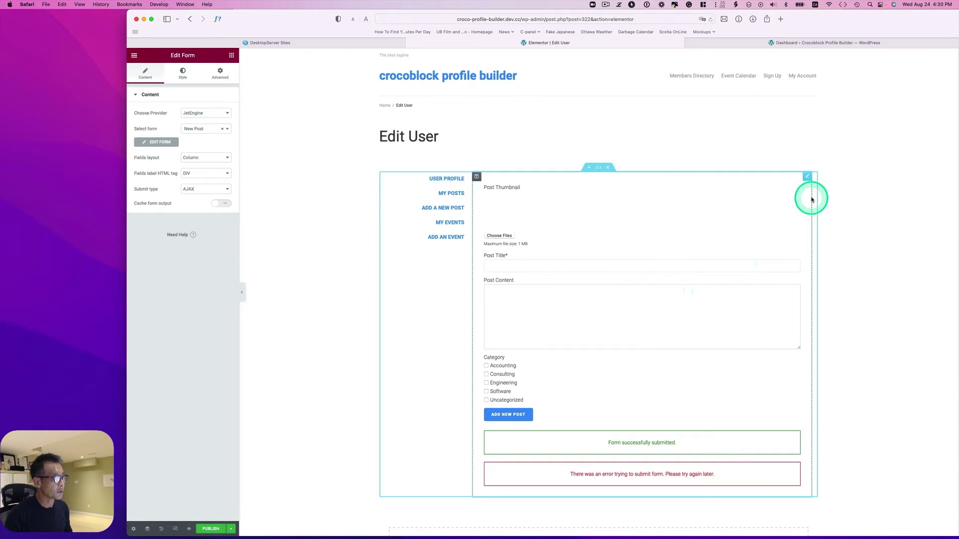
{"action": "right_click", "coordinate": [806, 177]}
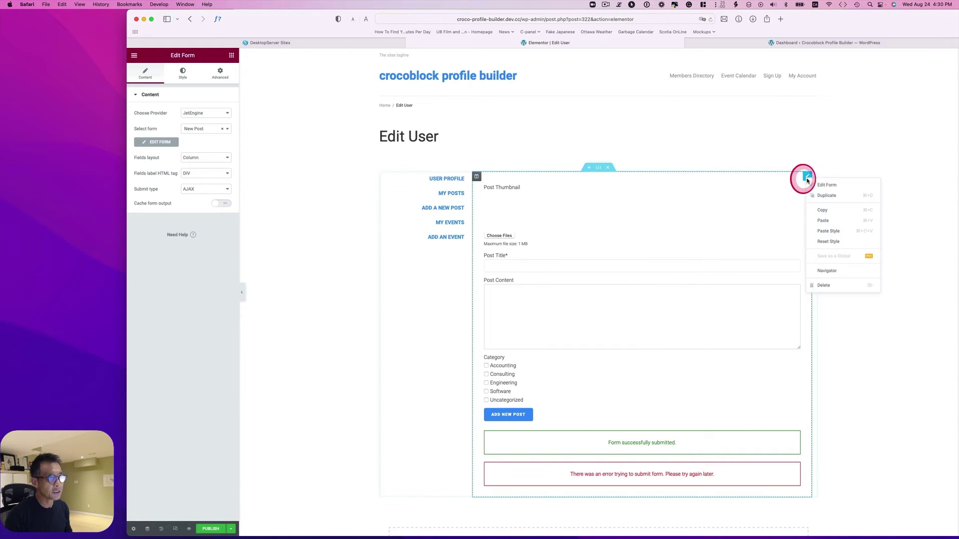
{"action": "left_click", "coordinate": [840, 288]}
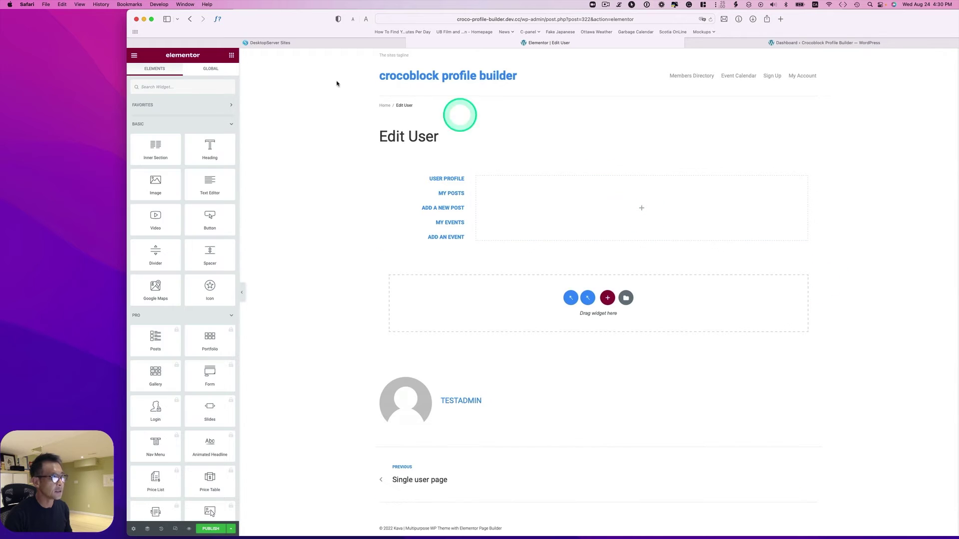
Place a JetForm widget in the empty column set to the Edit User Profile form.
{"action": "left_click", "coordinate": [220, 86]}
{"action": "type", "text": "form"}
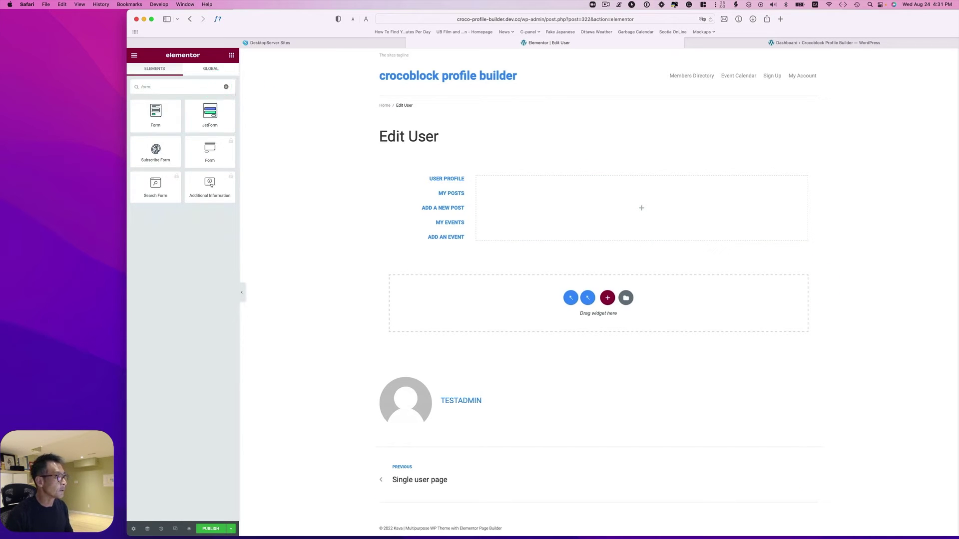
{"action": "left_click_drag", "start_coordinate": [210, 103], "coordinate": [614, 224]}
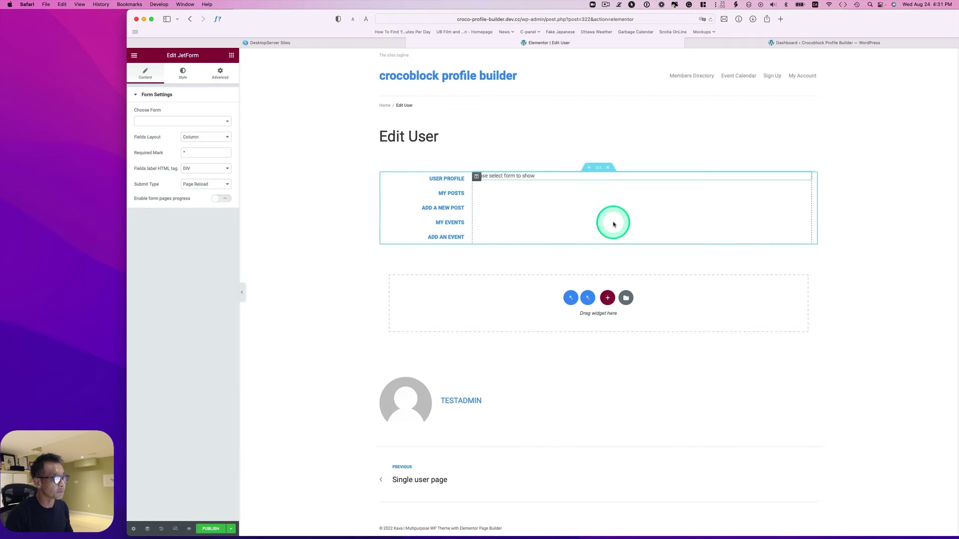
{"action": "left_click", "coordinate": [167, 122]}
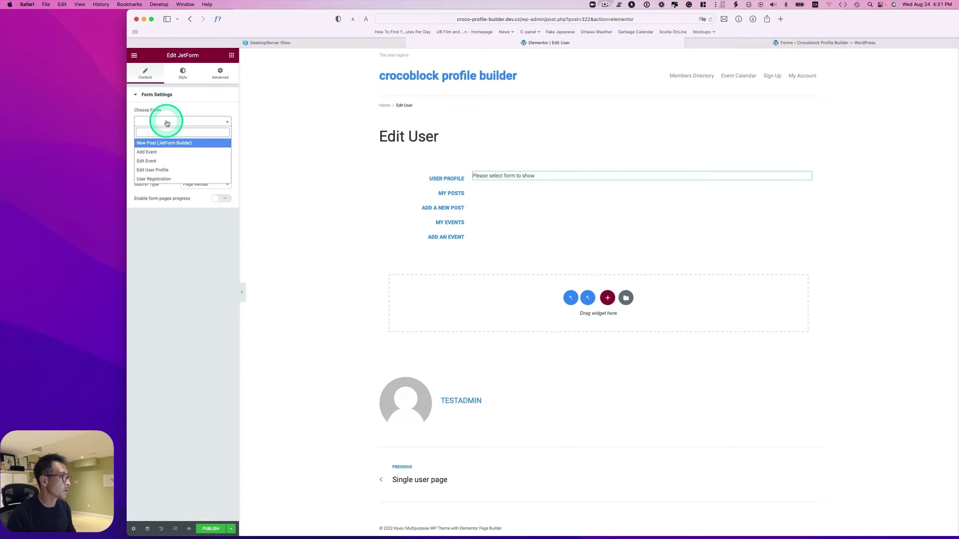
{"action": "left_click", "coordinate": [163, 173]}
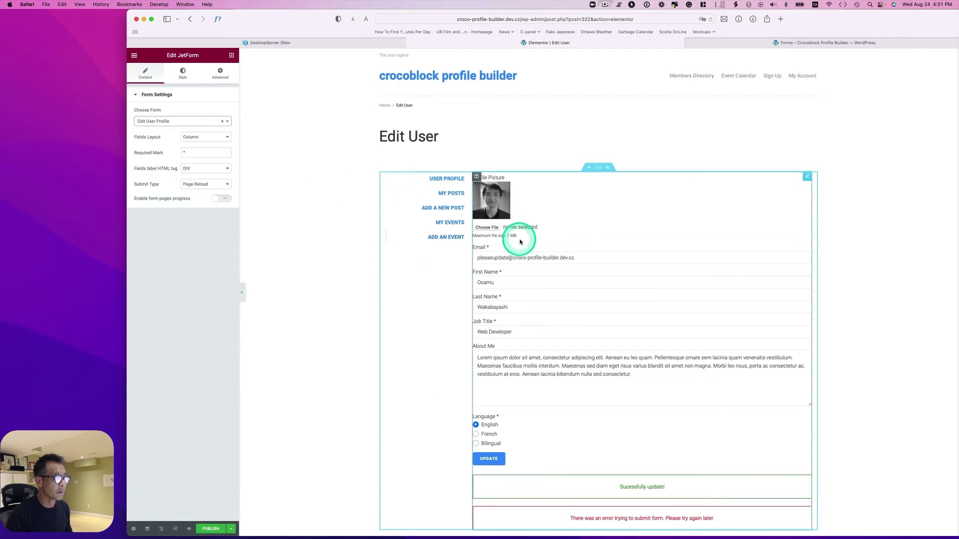
Publish the Edit User template.
{"action": "scroll", "coordinate": [526, 260], "scroll_direction": "down", "scroll_amount": 3}
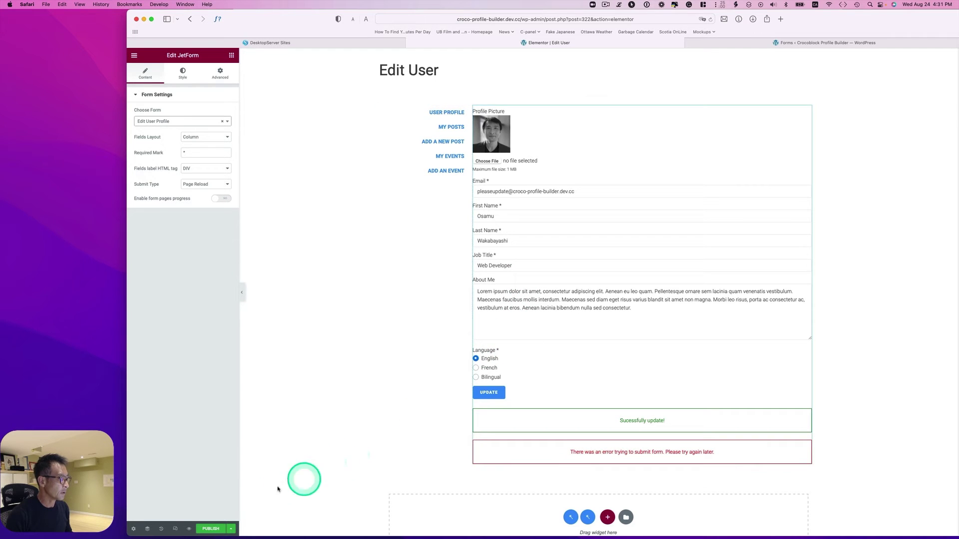
{"action": "left_click", "coordinate": [214, 529]}
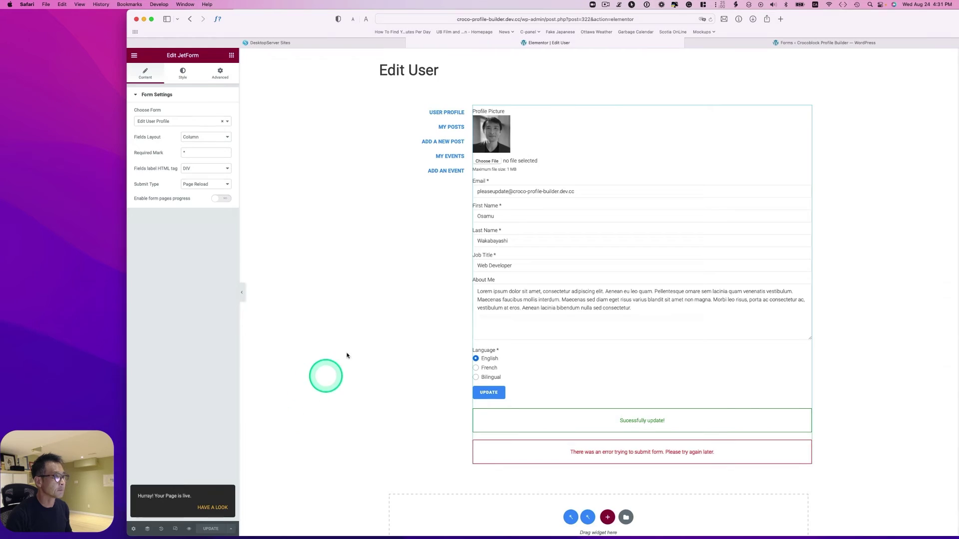
{"action": "mouse_move", "coordinate": [150, 370]}
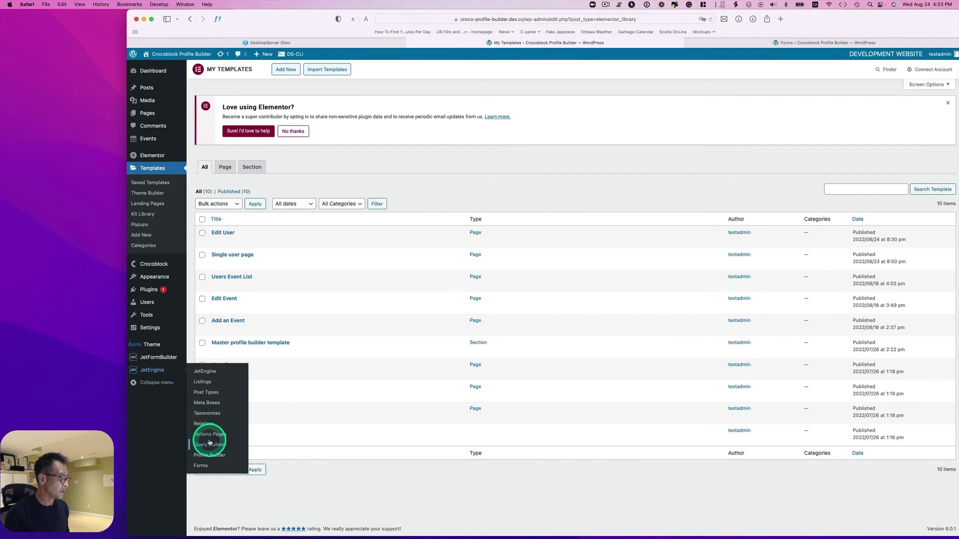
Assign the Edit User template to the User Profile account subpage and save Profile Builder.
{"action": "left_click", "coordinate": [215, 456]}
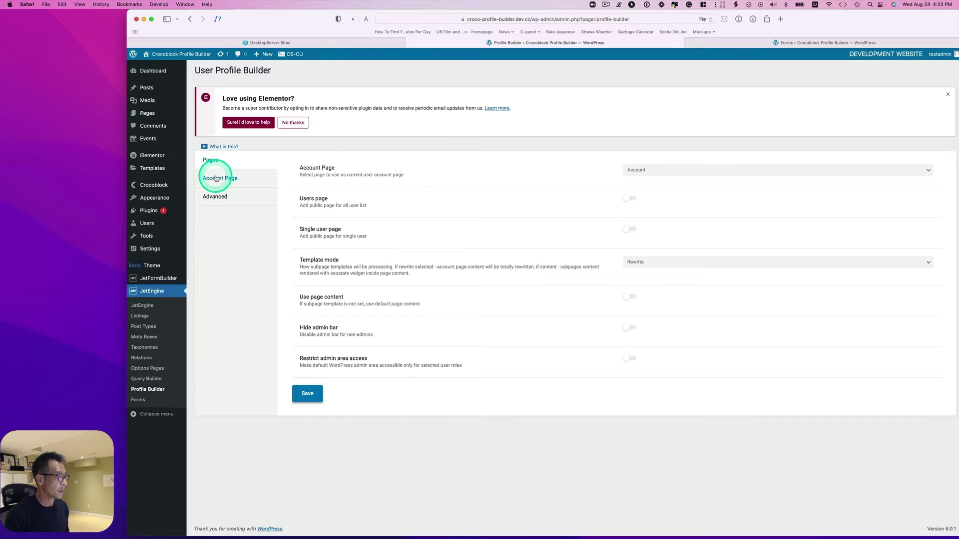
{"action": "left_click", "coordinate": [216, 178]}
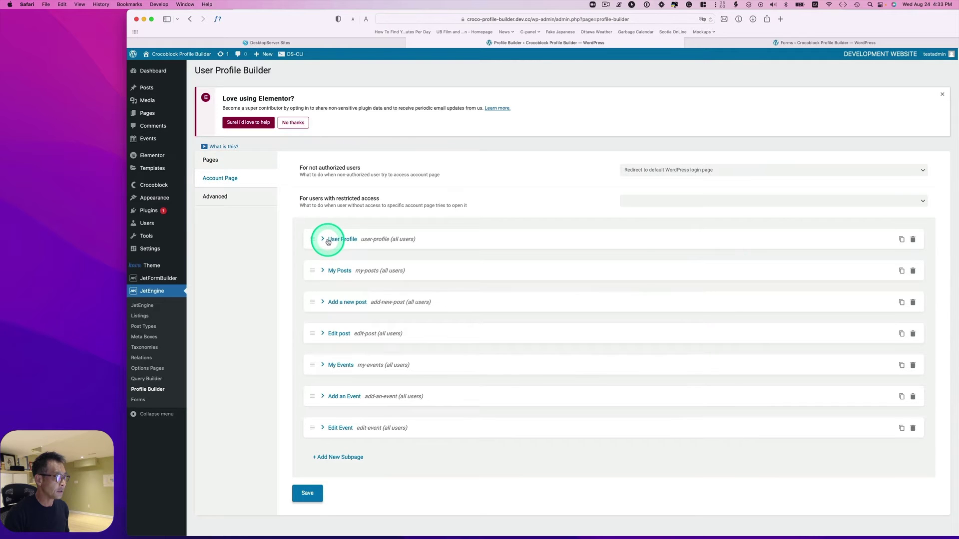
{"action": "left_click", "coordinate": [328, 241]}
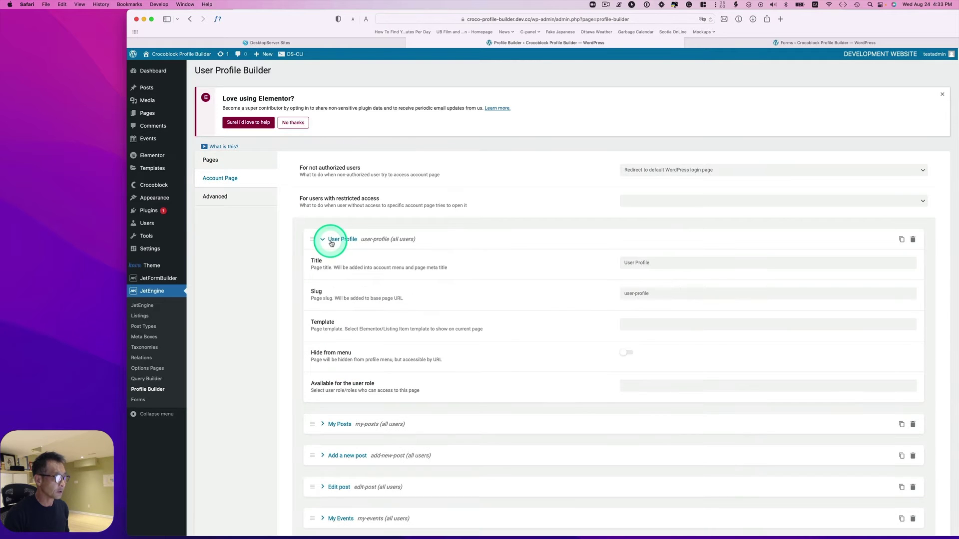
{"action": "left_click", "coordinate": [629, 325]}
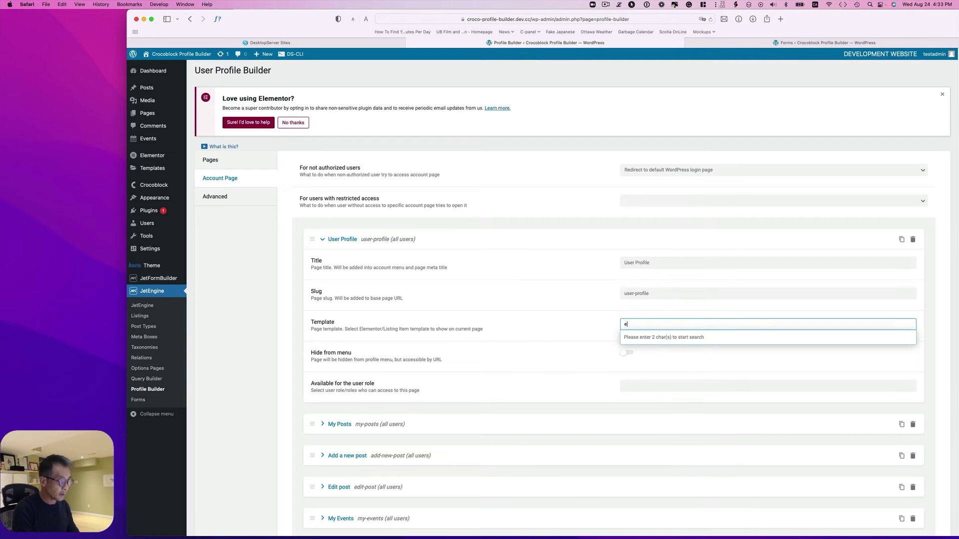
{"action": "type", "text": "edit user"}
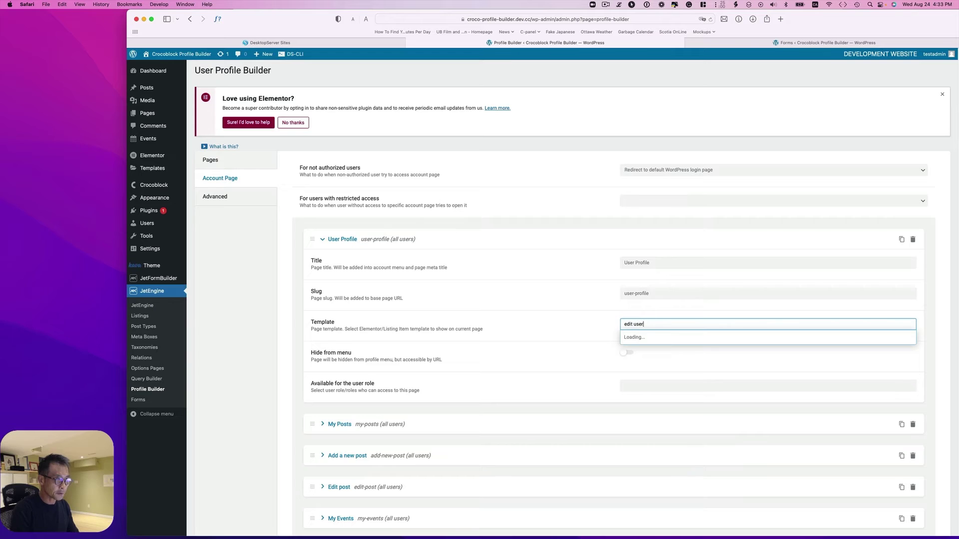
{"action": "left_click", "coordinate": [676, 338]}
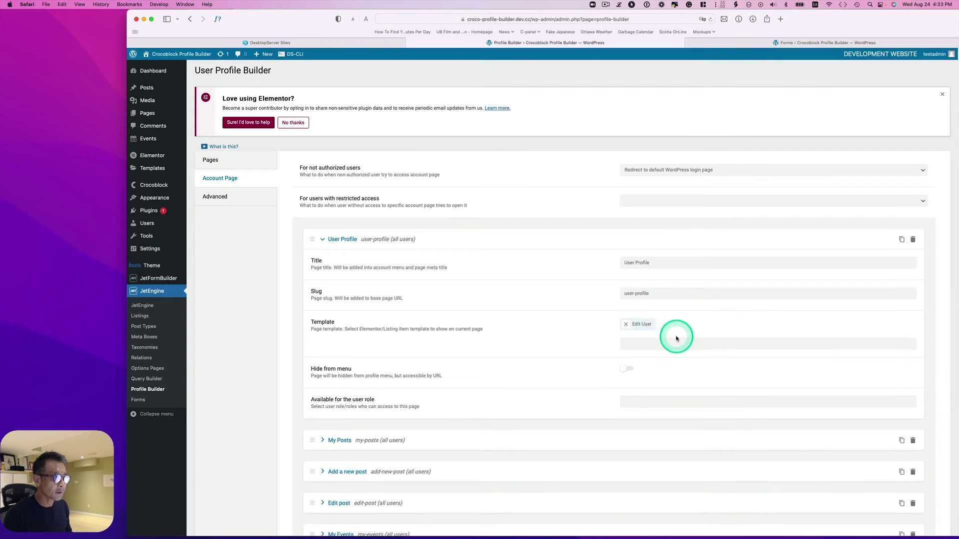
{"action": "scroll", "coordinate": [460, 400], "scroll_direction": "down", "scroll_amount": 5}
{"action": "left_click", "coordinate": [317, 491]}
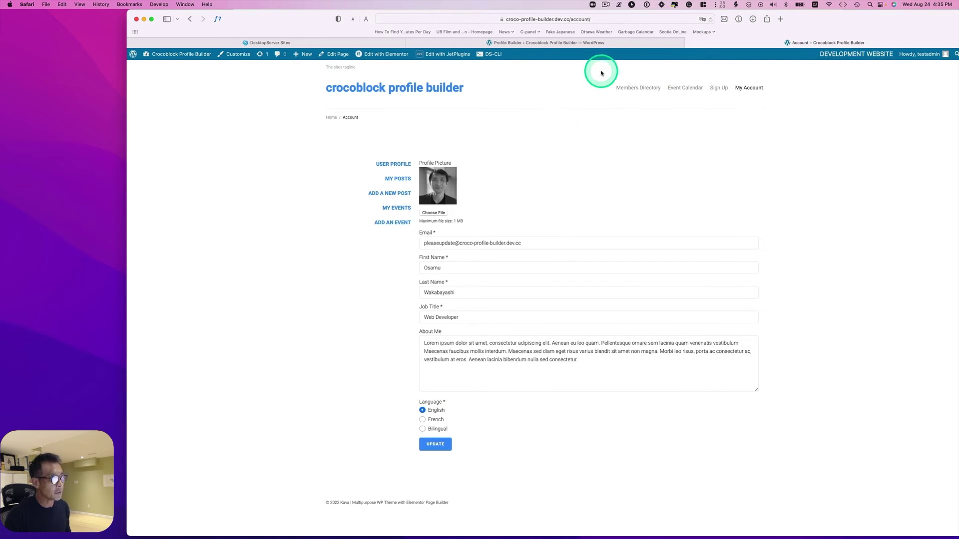
On the front-end account page, change the job title to Sales Engineer.
{"action": "left_click", "coordinate": [605, 7]}
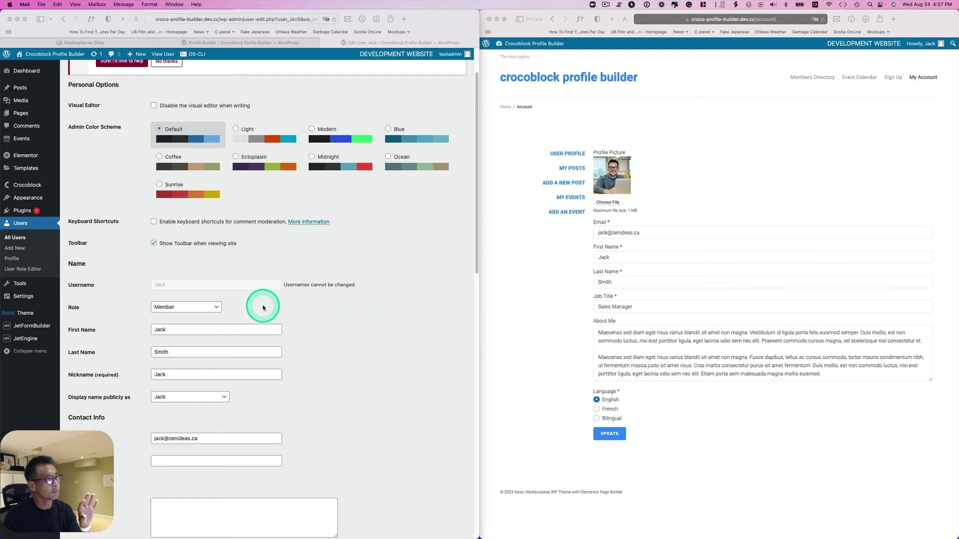
{"action": "scroll", "coordinate": [245, 334], "scroll_direction": "down", "scroll_amount": 4}
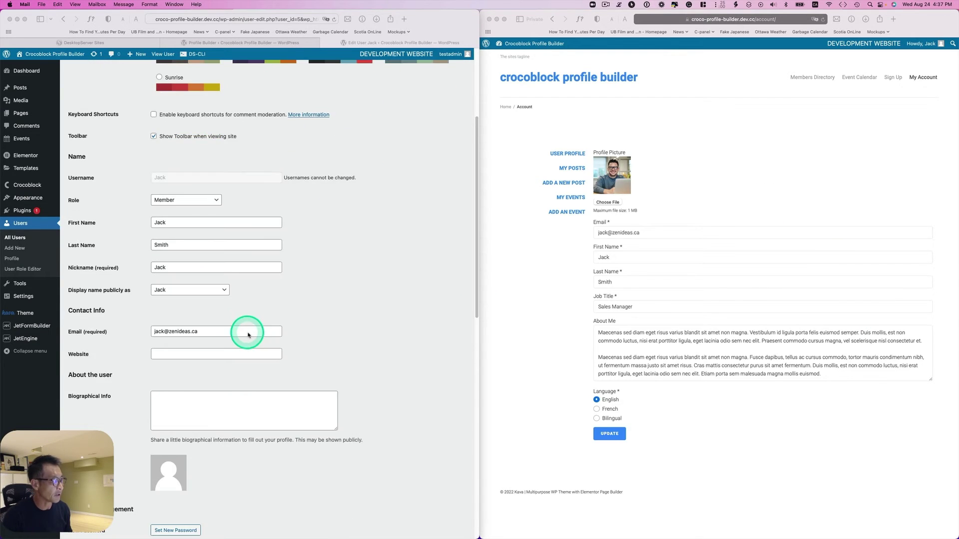
{"action": "scroll", "coordinate": [249, 335], "scroll_direction": "down", "scroll_amount": 1}
{"action": "scroll", "coordinate": [252, 331], "scroll_direction": "up", "scroll_amount": 2}
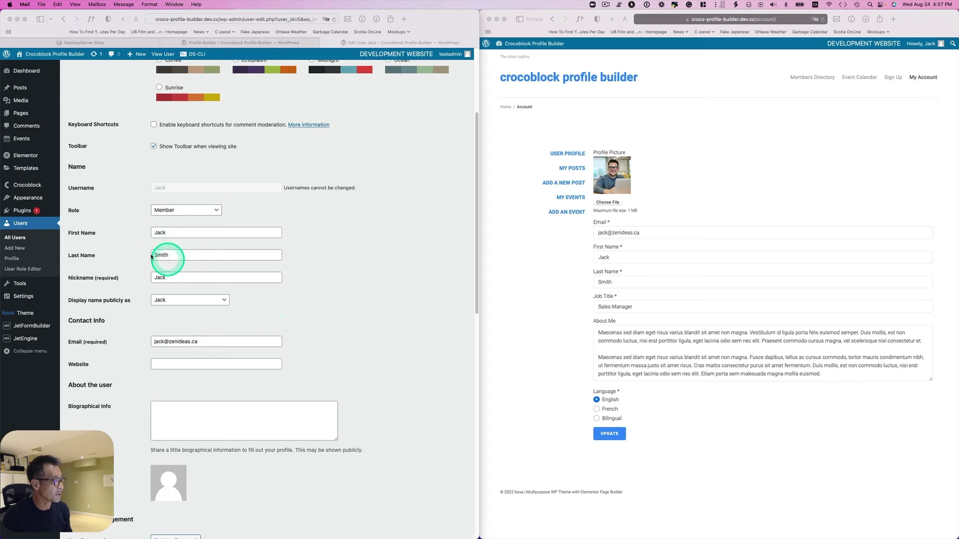
{"action": "scroll", "coordinate": [180, 243], "scroll_direction": "down", "scroll_amount": 3}
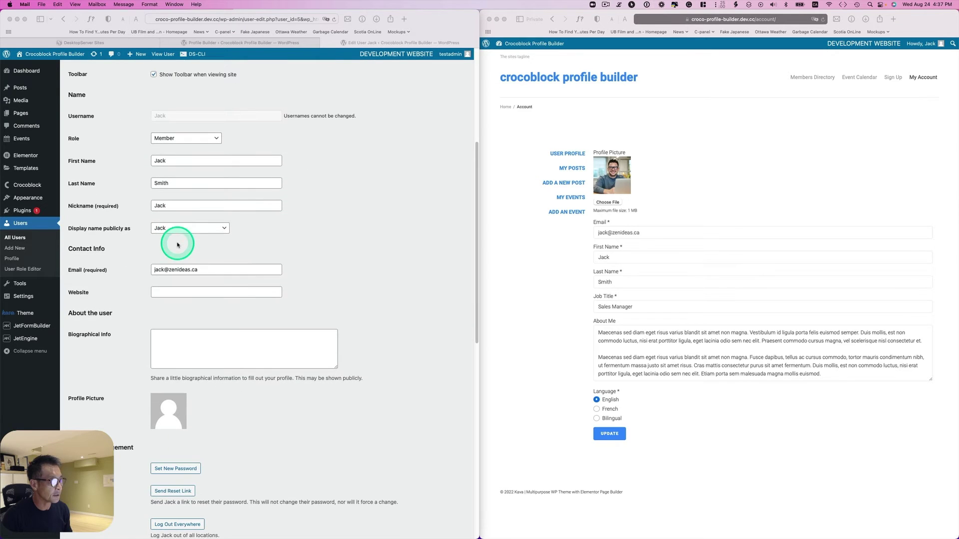
{"action": "left_click", "coordinate": [694, 212]}
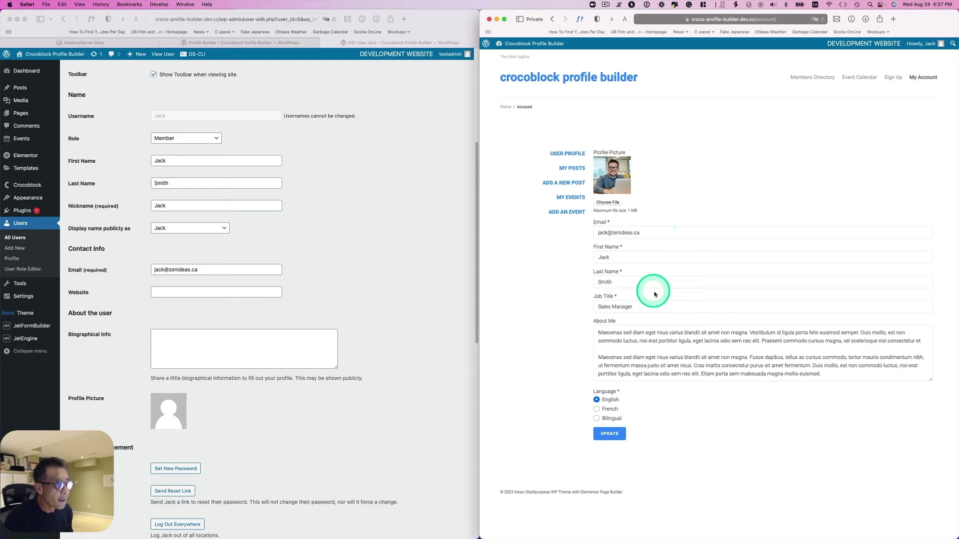
{"action": "double_click", "coordinate": [619, 306]}
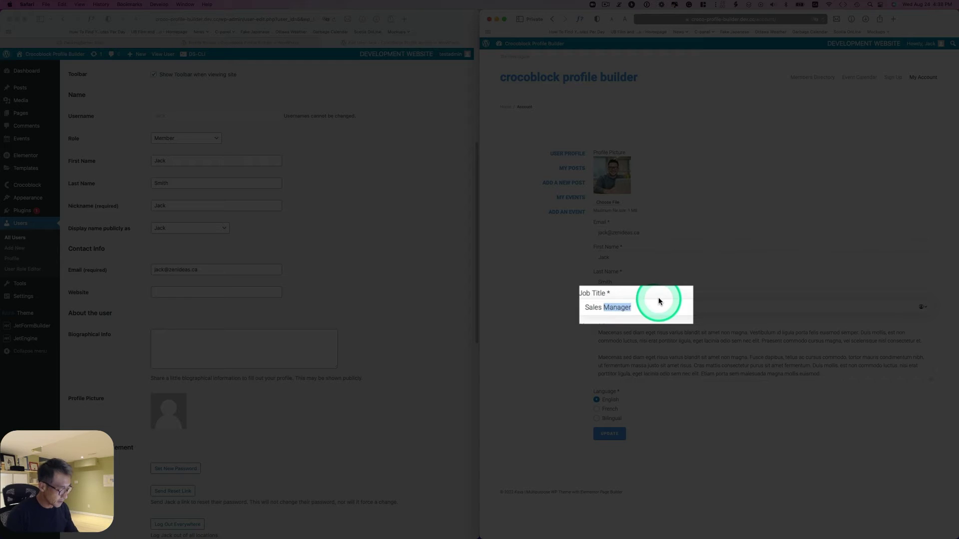
{"action": "type", "text": "Eng"}
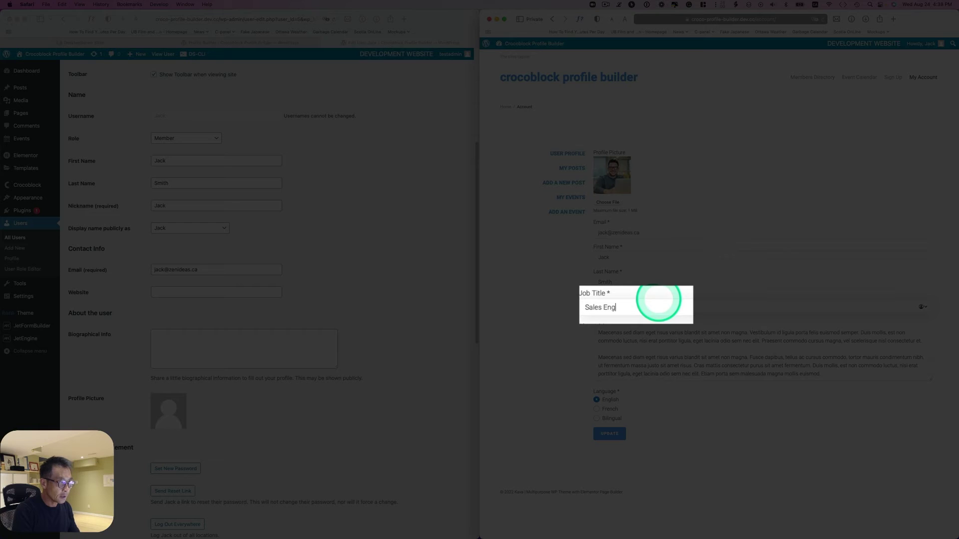
{"action": "type", "text": "ineer"}
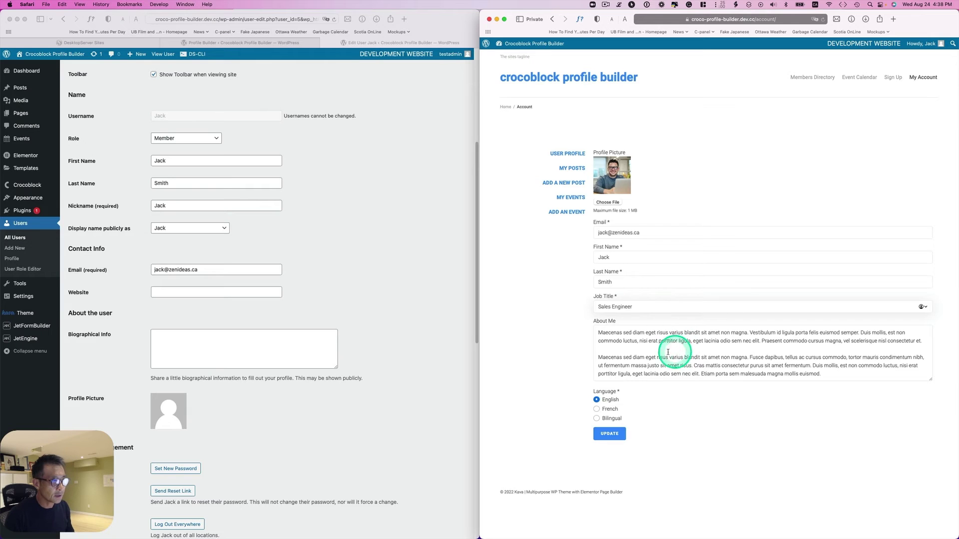
End About Me with "Revised", set the language to French, and submit the profile form.
{"action": "left_click", "coordinate": [668, 353]}
{"action": "left_click", "coordinate": [824, 374]}
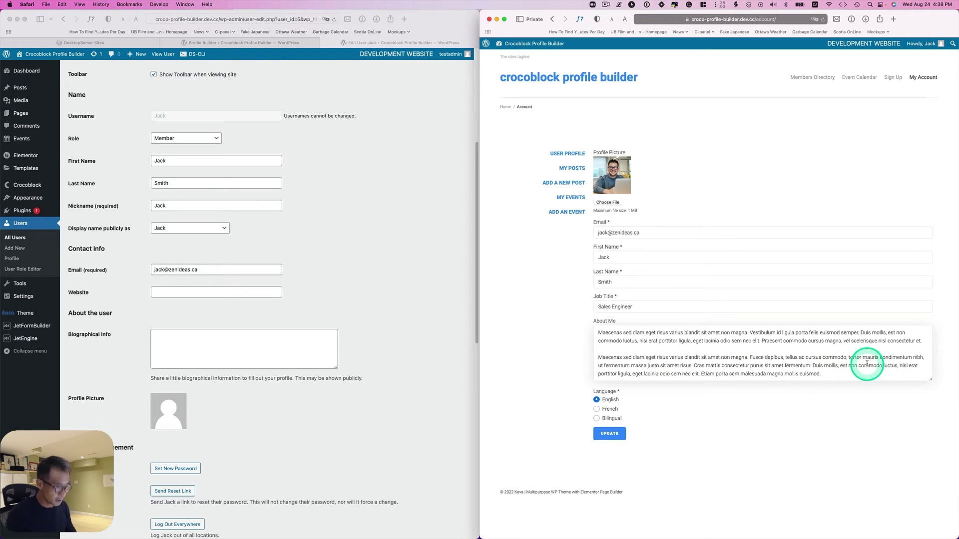
{"action": "type", "text": "Revised"}
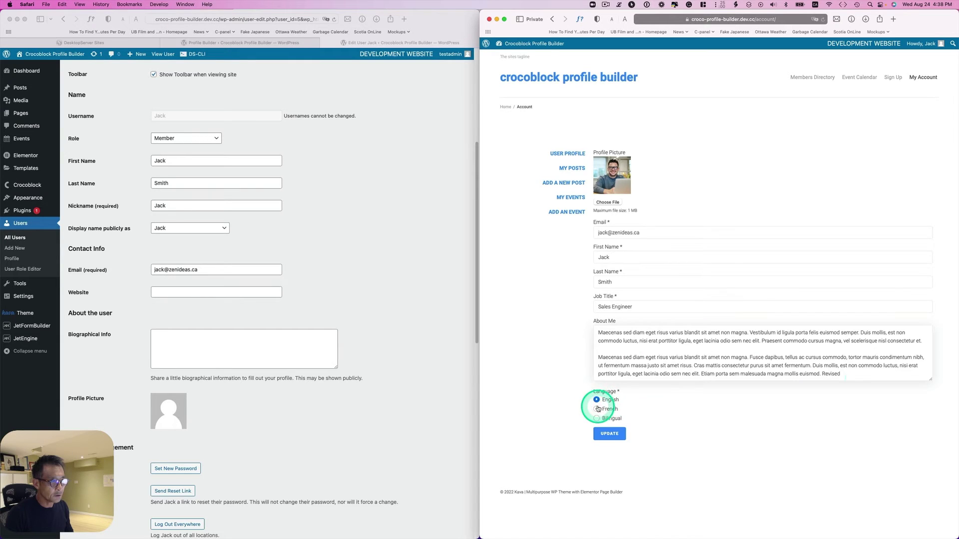
{"action": "left_click", "coordinate": [605, 409]}
{"action": "left_click", "coordinate": [576, 486]}
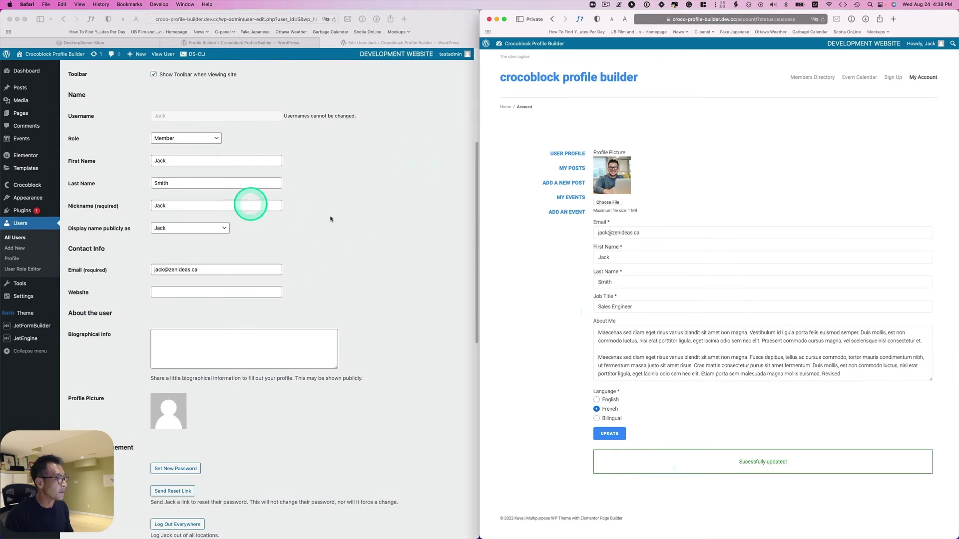
{"action": "scroll", "coordinate": [379, 230], "scroll_direction": "down", "scroll_amount": 2}
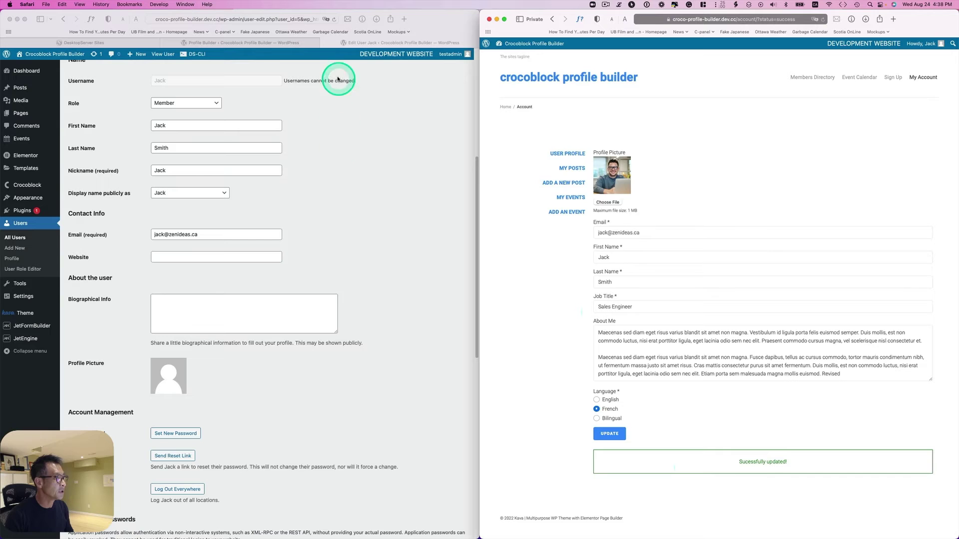
Reload the admin Edit User page to confirm the updated title and language.
{"action": "left_click", "coordinate": [323, 66]}
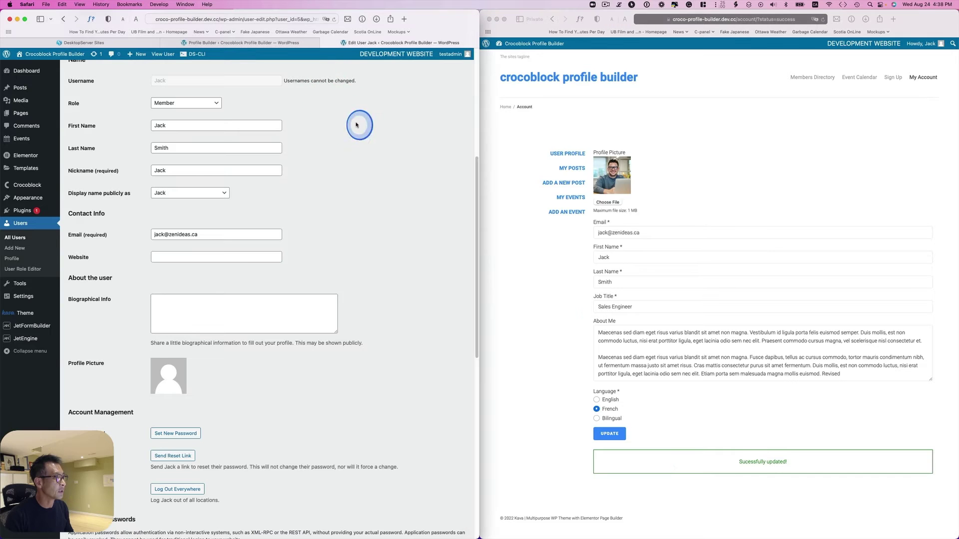
{"action": "left_click", "coordinate": [333, 22]}
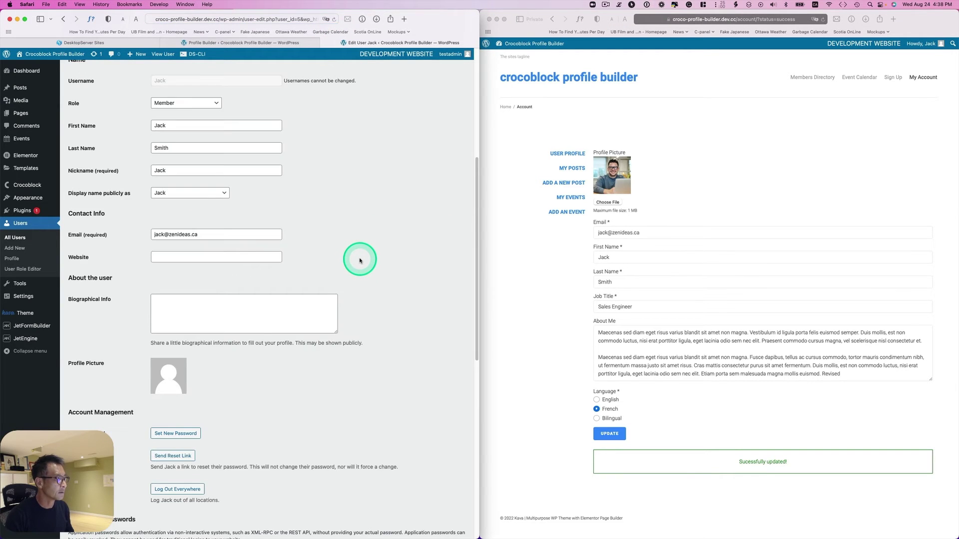
{"action": "scroll", "coordinate": [359, 260], "scroll_direction": "down", "scroll_amount": 10}
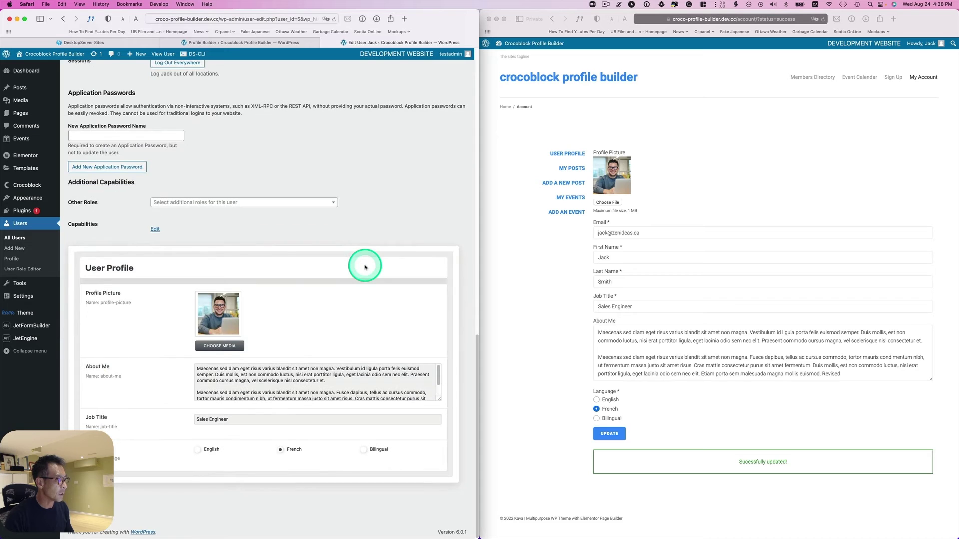
{"action": "scroll", "coordinate": [345, 387], "scroll_direction": "down", "scroll_amount": 2}
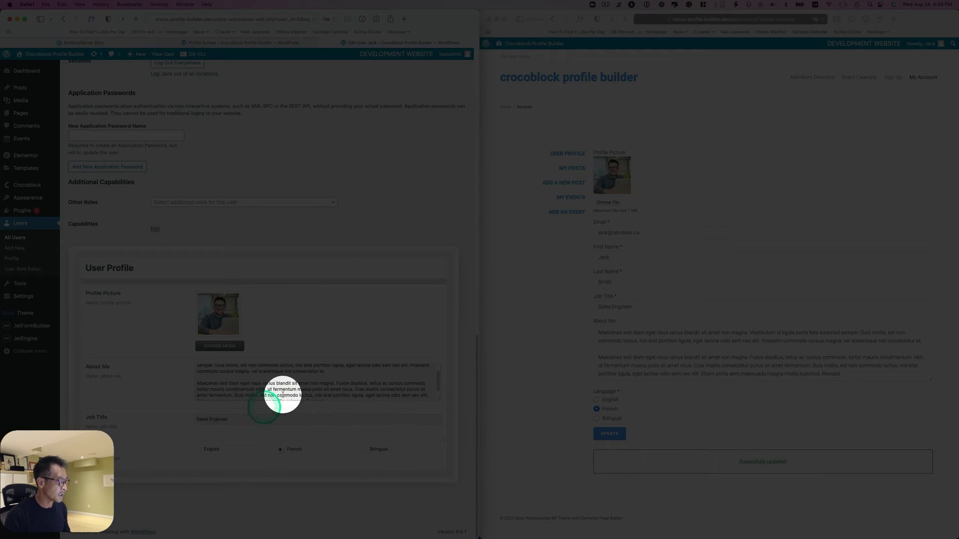
{"action": "scroll", "coordinate": [283, 395], "scroll_direction": "down", "scroll_amount": 1}
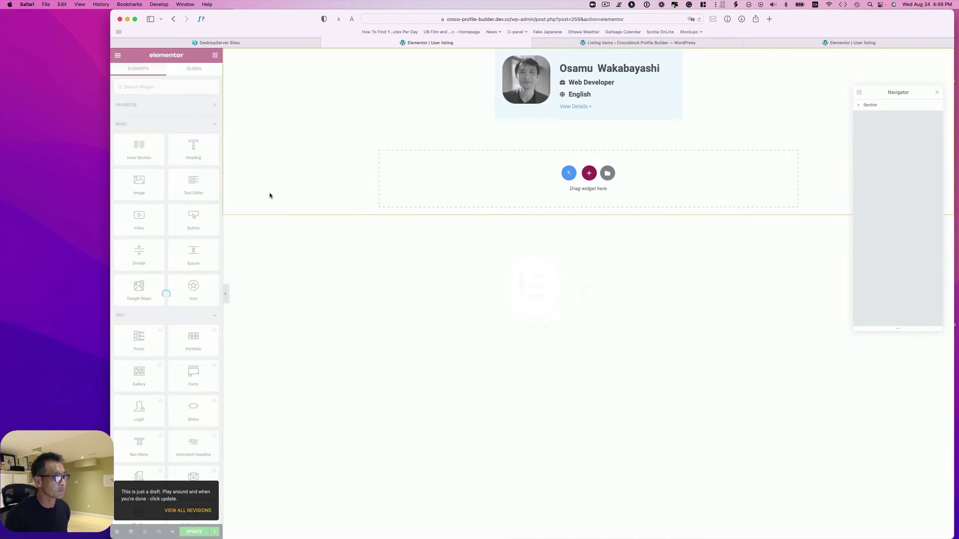
Select the member card's Dynamic Image widget and confirm its source is Profile Picture.
{"action": "left_click", "coordinate": [594, 100]}
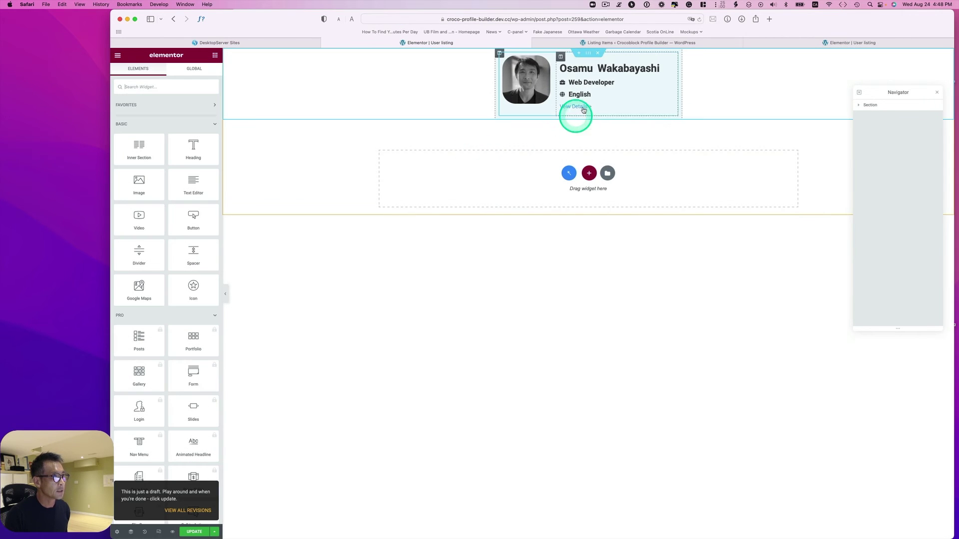
{"action": "left_click", "coordinate": [588, 53]}
{"action": "left_click", "coordinate": [548, 72]}
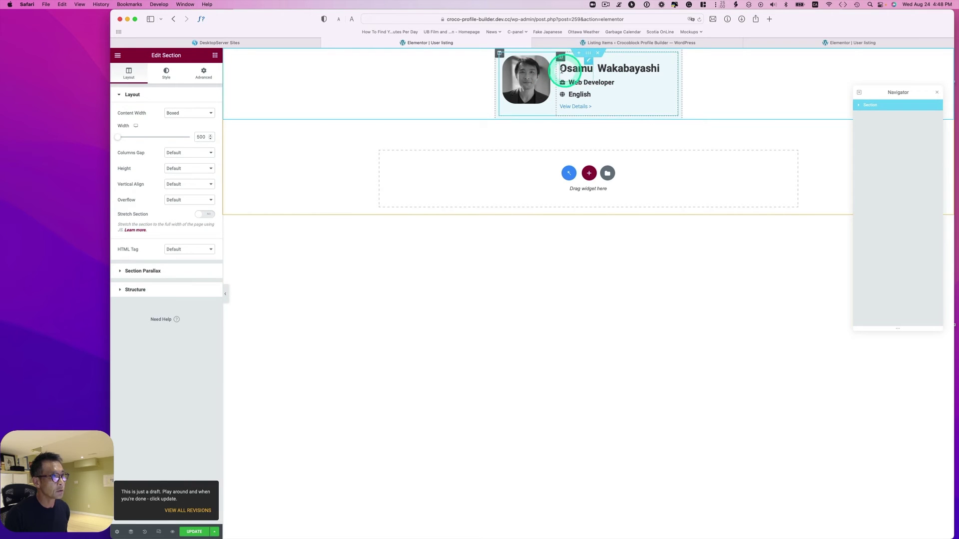
{"action": "left_click", "coordinate": [531, 76]}
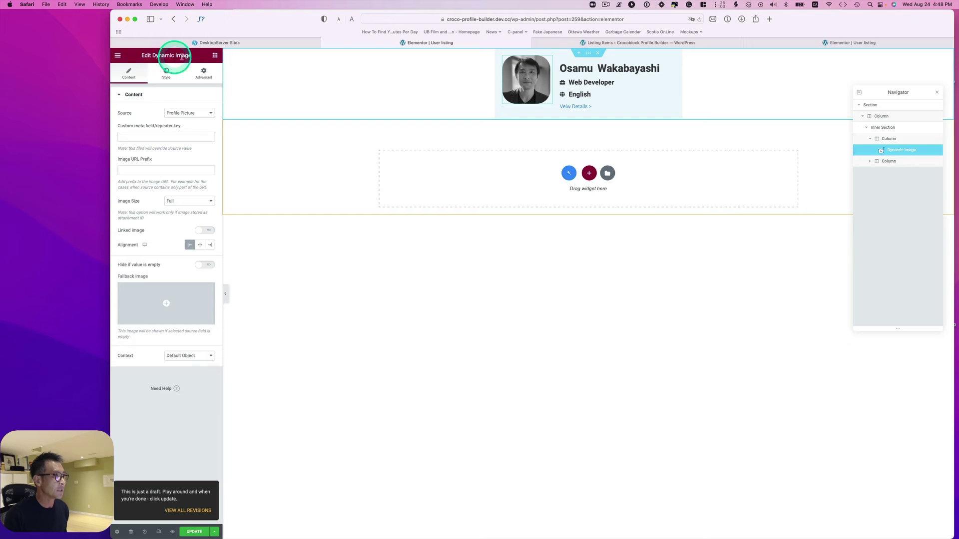
{"action": "left_click", "coordinate": [183, 113]}
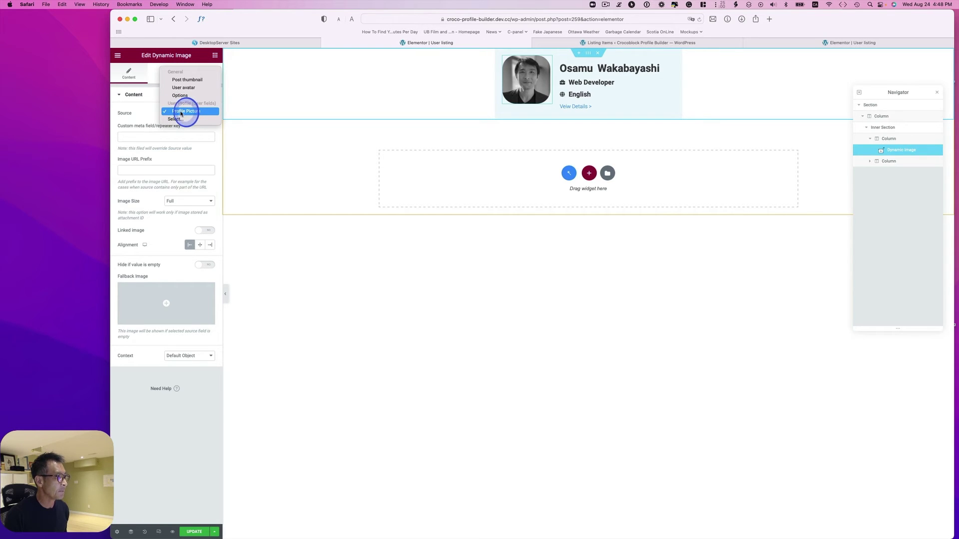
{"action": "left_click", "coordinate": [191, 114]}
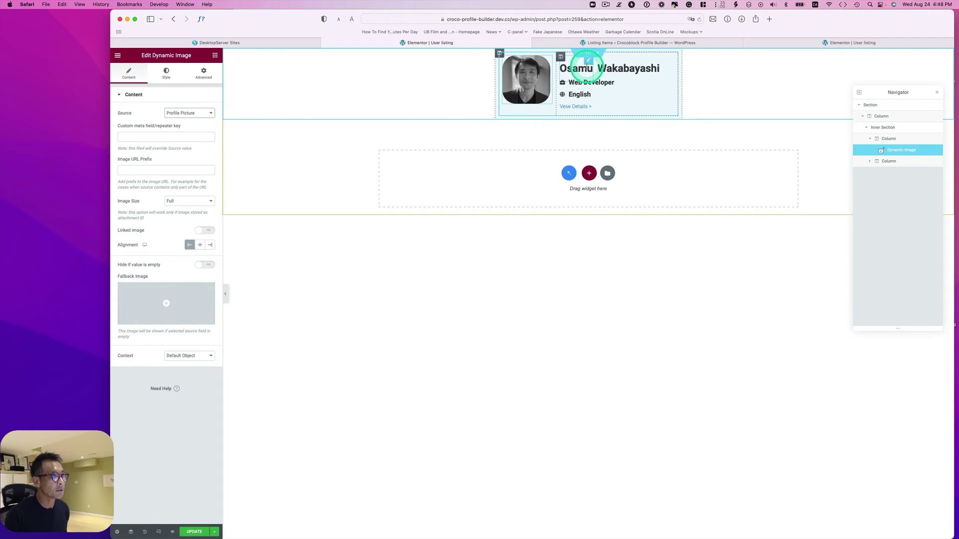
Confirm the first and last name headings pull from Meta Data, First Name and last name.
{"action": "left_click", "coordinate": [588, 65]}
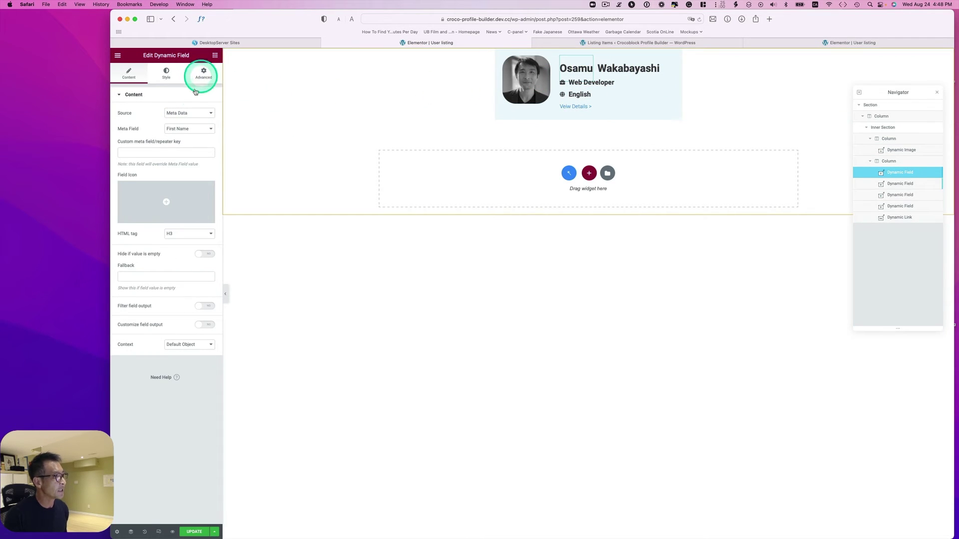
{"action": "left_click", "coordinate": [190, 111]}
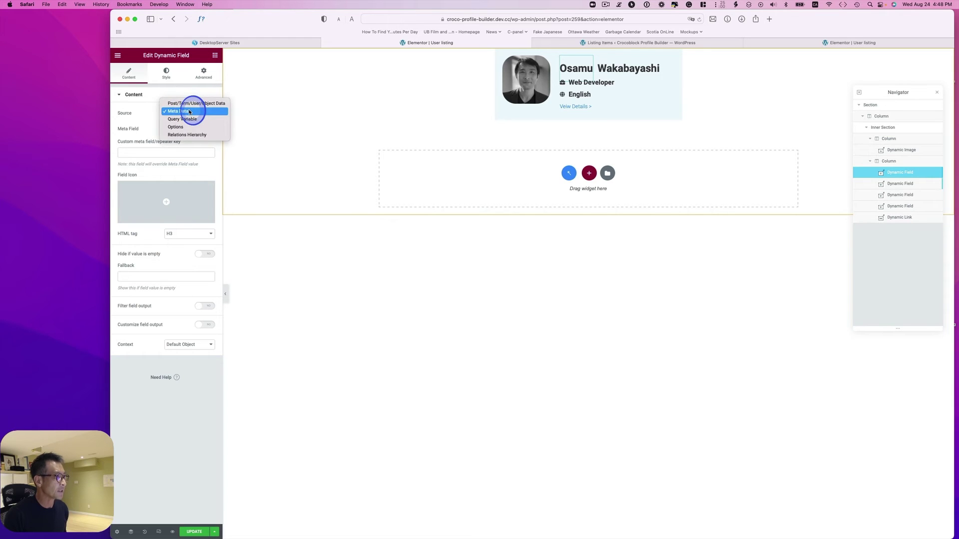
{"action": "left_click", "coordinate": [189, 112]}
{"action": "left_click", "coordinate": [188, 129]}
{"action": "left_click", "coordinate": [213, 126]}
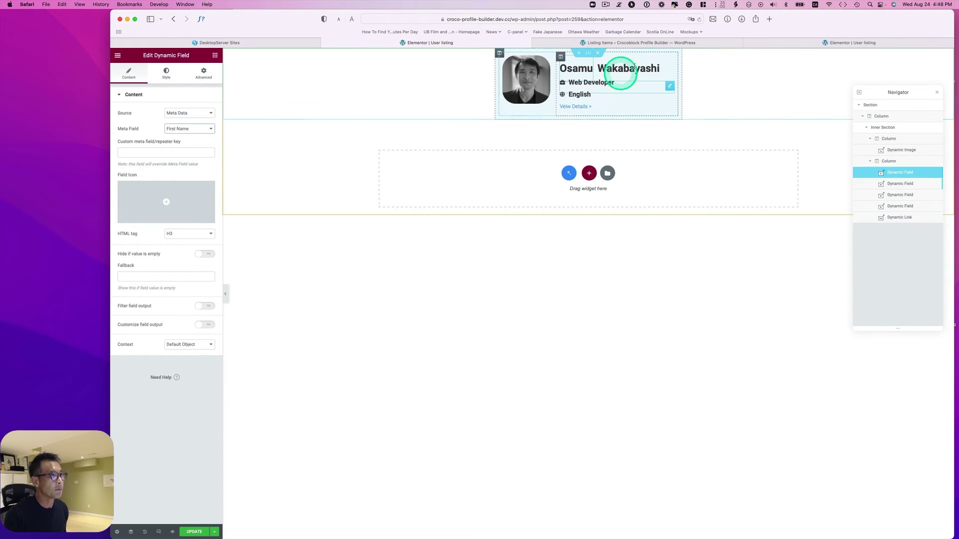
{"action": "left_click", "coordinate": [636, 67]}
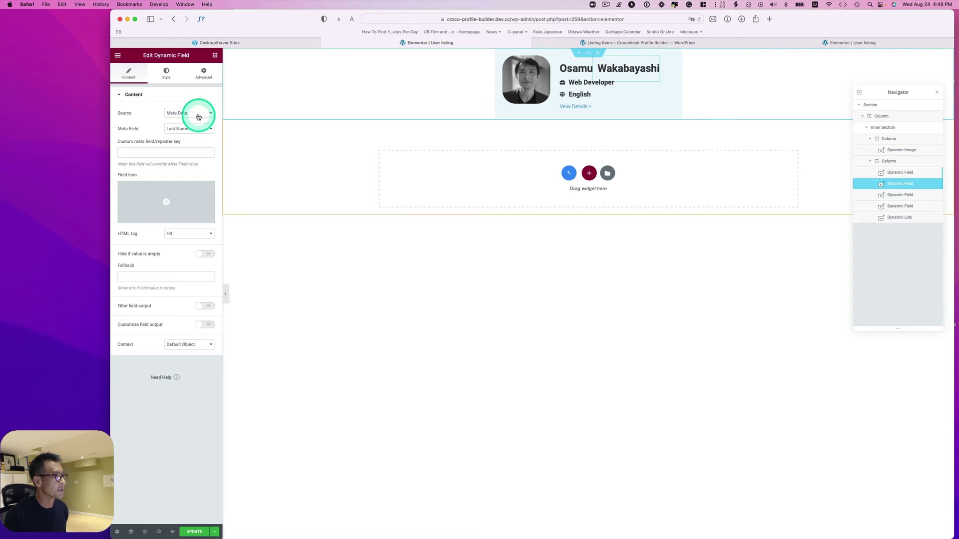
{"action": "left_click", "coordinate": [168, 114]}
{"action": "left_click", "coordinate": [175, 131]}
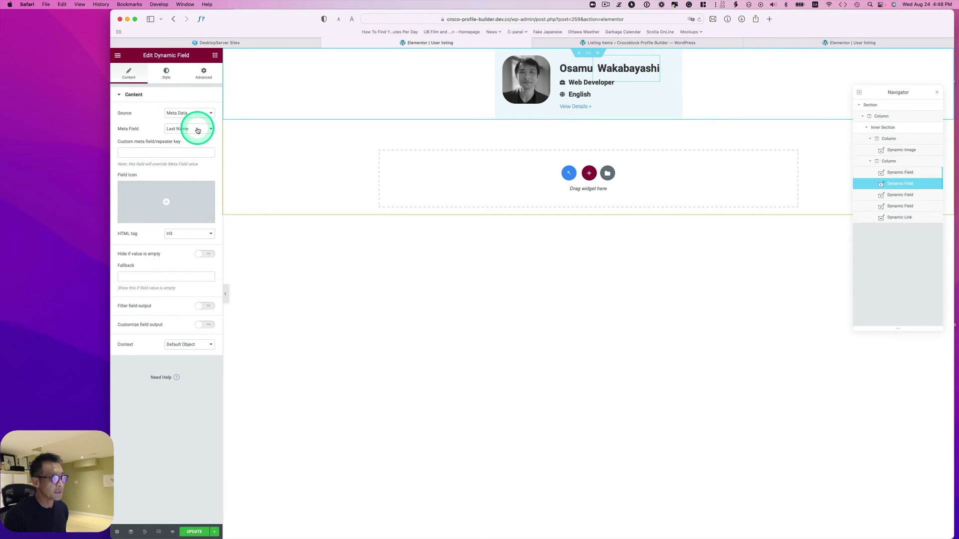
Confirm the job title and language lines show the Job Title and Language meta fields.
{"action": "left_click", "coordinate": [576, 79]}
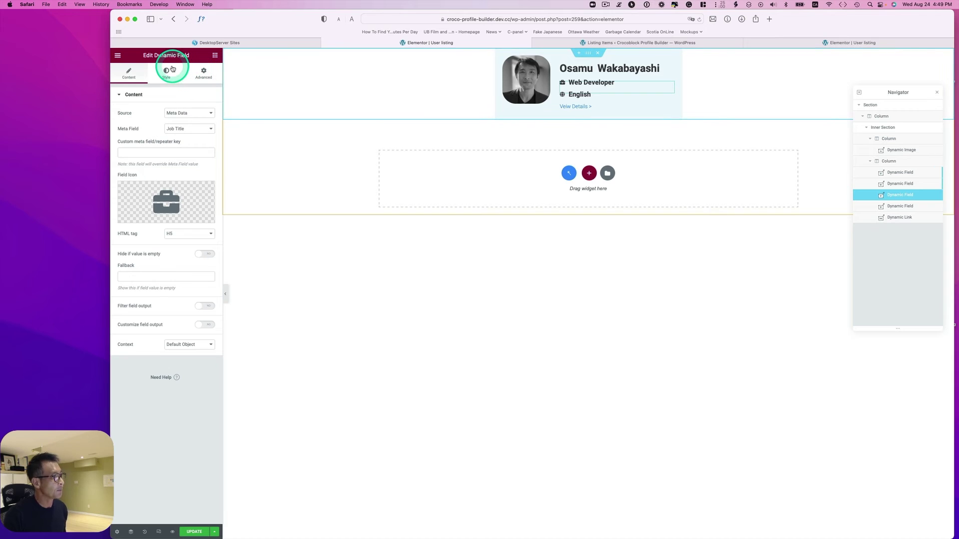
{"action": "left_click", "coordinate": [176, 114]}
{"action": "left_click", "coordinate": [175, 111]}
{"action": "left_click", "coordinate": [208, 128]}
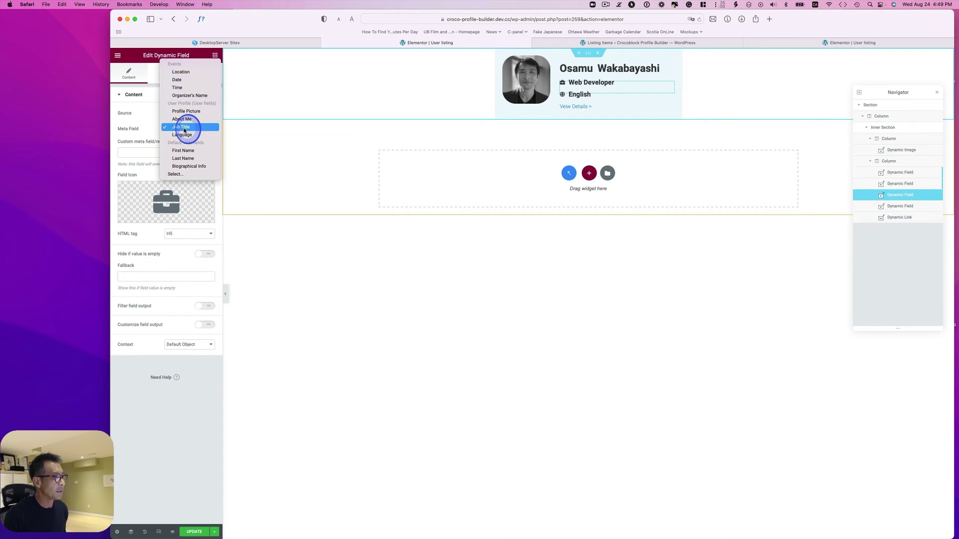
{"action": "left_click", "coordinate": [184, 128]}
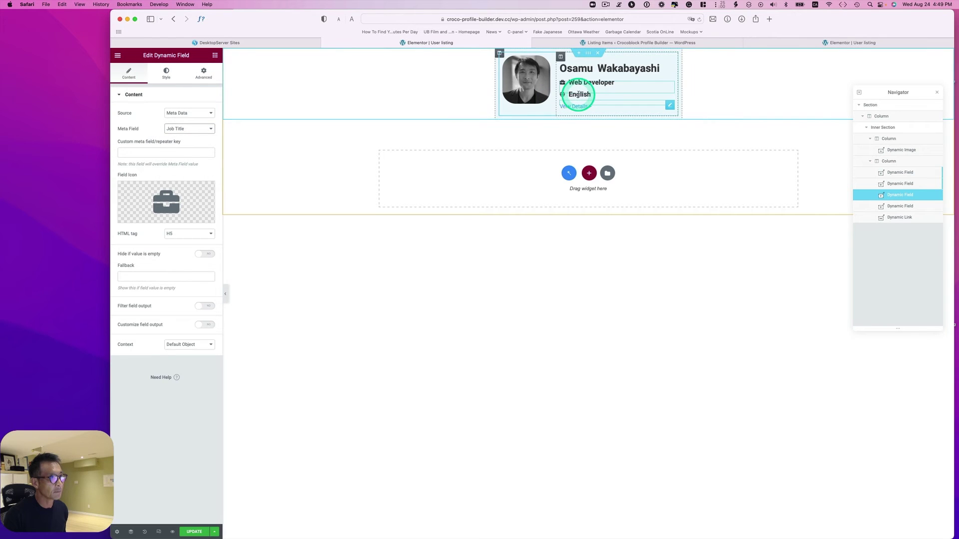
{"action": "left_click", "coordinate": [578, 93]}
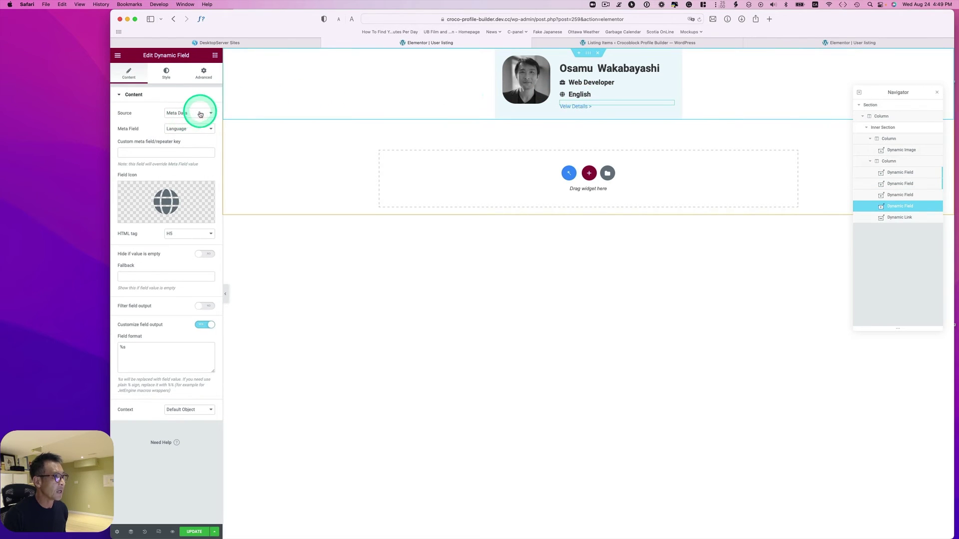
{"action": "left_click", "coordinate": [186, 130]}
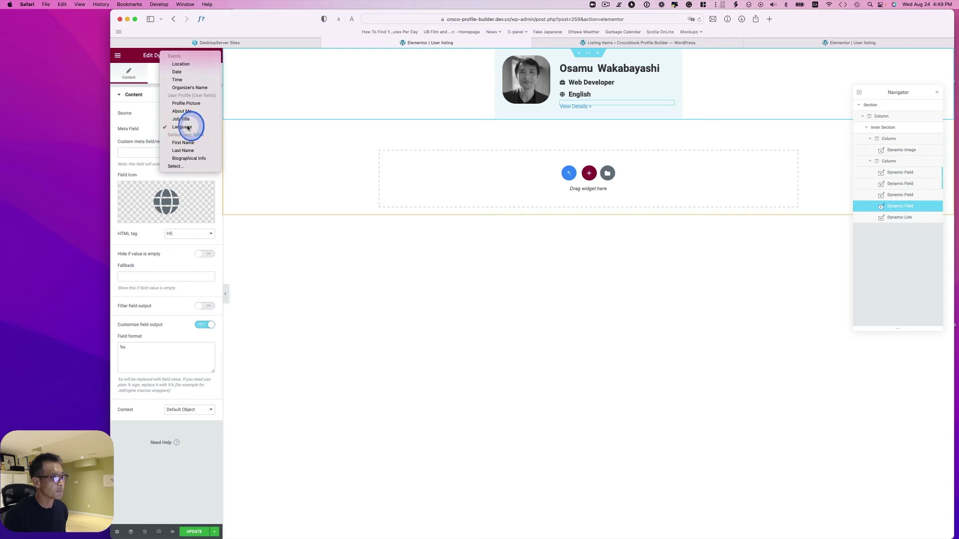
{"action": "left_click", "coordinate": [188, 127]}
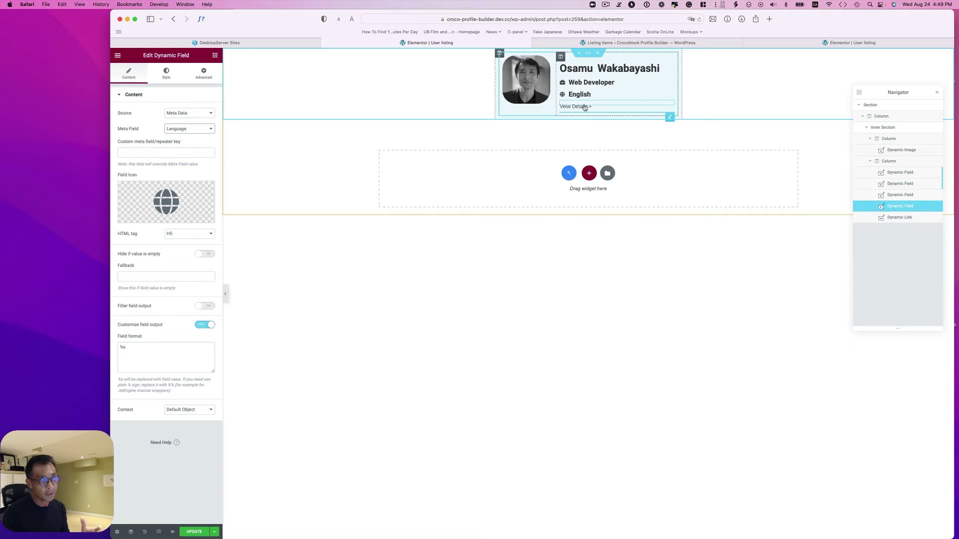
{"action": "left_click", "coordinate": [581, 106]}
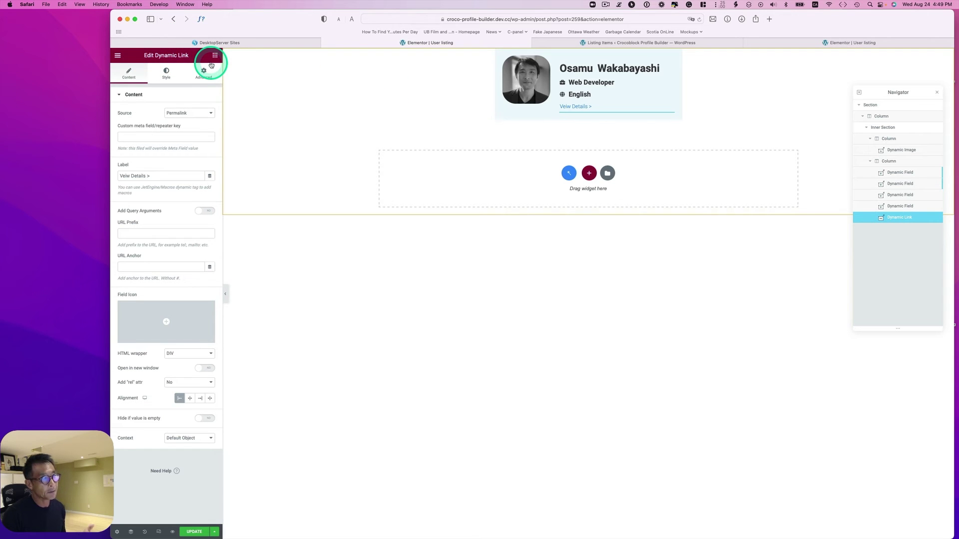
Keep the View Details link's source as Permalink and save the listing item.
{"action": "left_click", "coordinate": [176, 113]}
{"action": "left_click", "coordinate": [173, 111]}
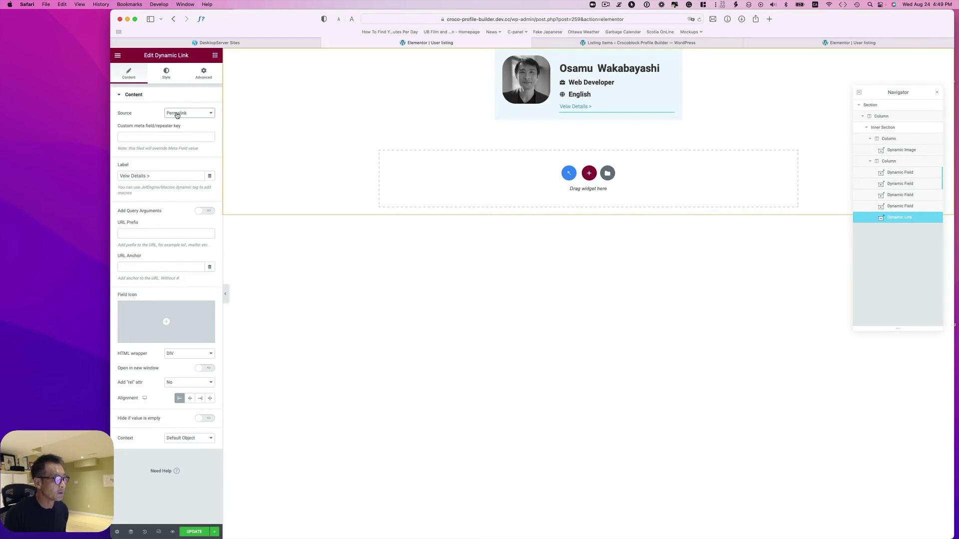
{"action": "left_click", "coordinate": [192, 532]}
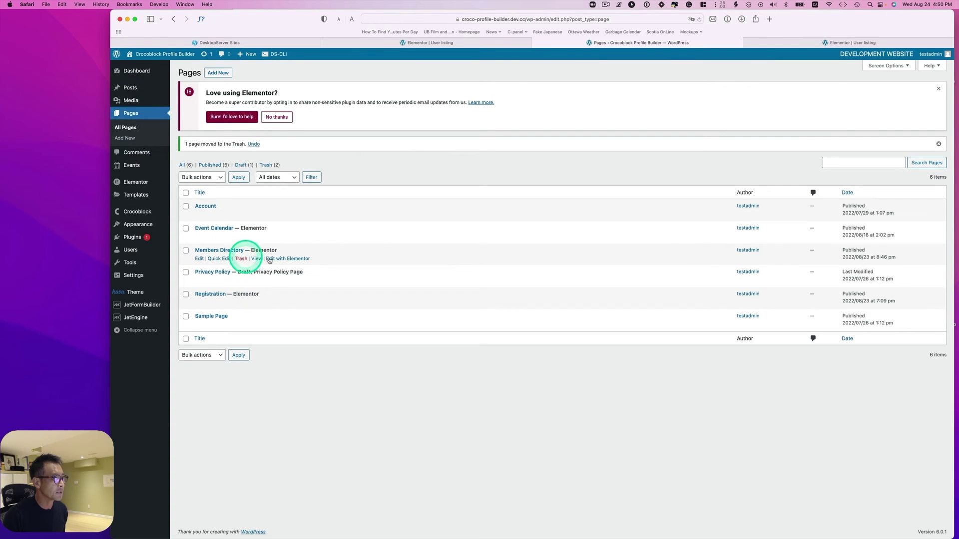
Edit Members Directory in Elementor and demonstrate adding a Listing Grid widget found via 'listing'.
{"action": "left_click", "coordinate": [291, 258]}
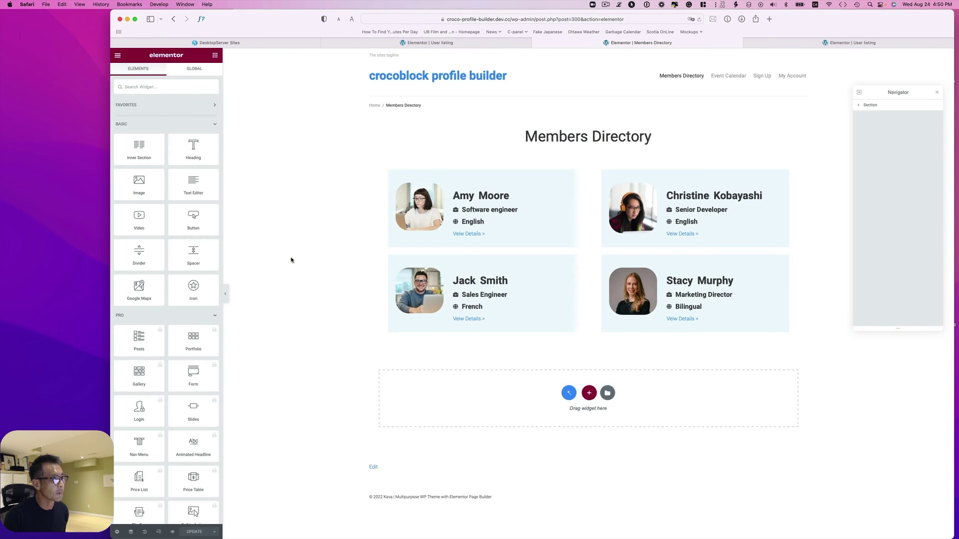
{"action": "left_click", "coordinate": [571, 203]}
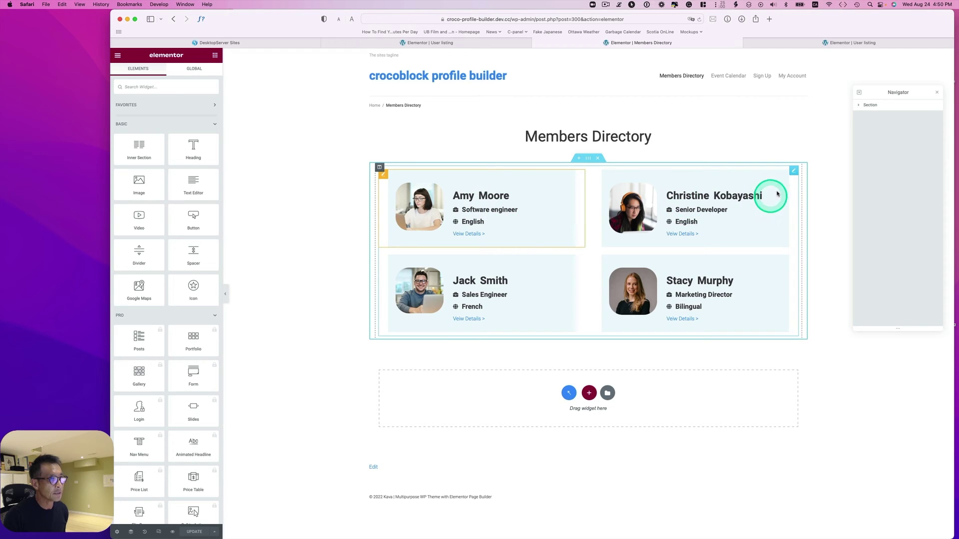
{"action": "left_click", "coordinate": [799, 171]}
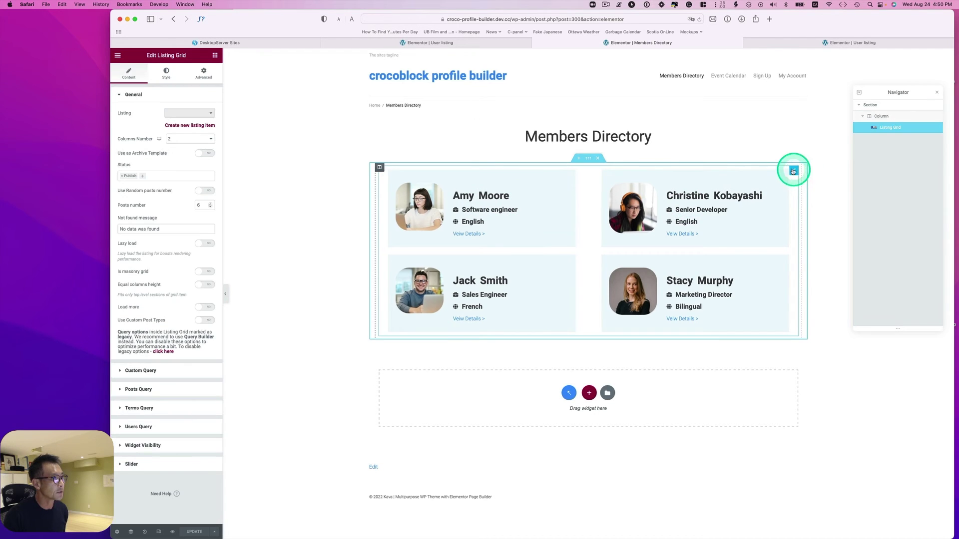
{"action": "left_click", "coordinate": [215, 55]}
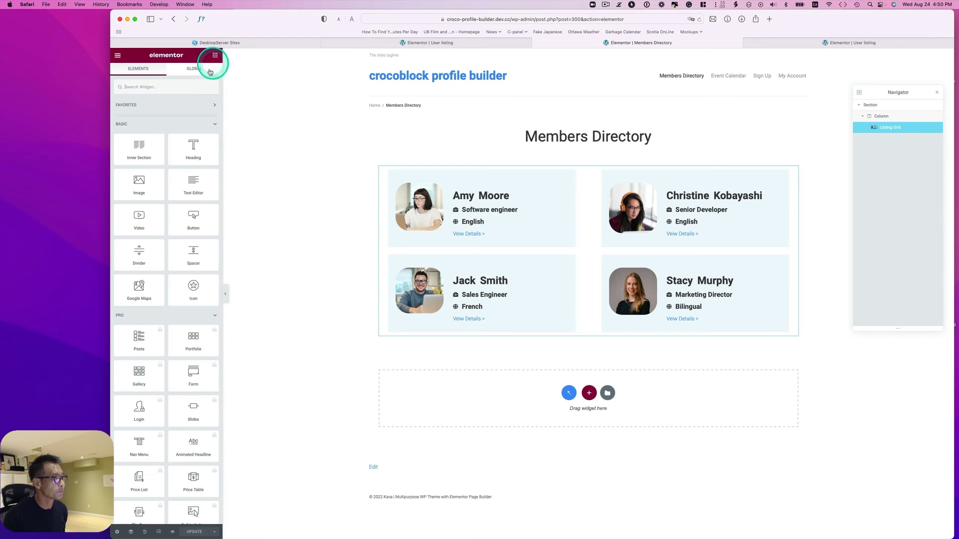
{"action": "left_click", "coordinate": [187, 90]}
{"action": "type", "text": "list"}
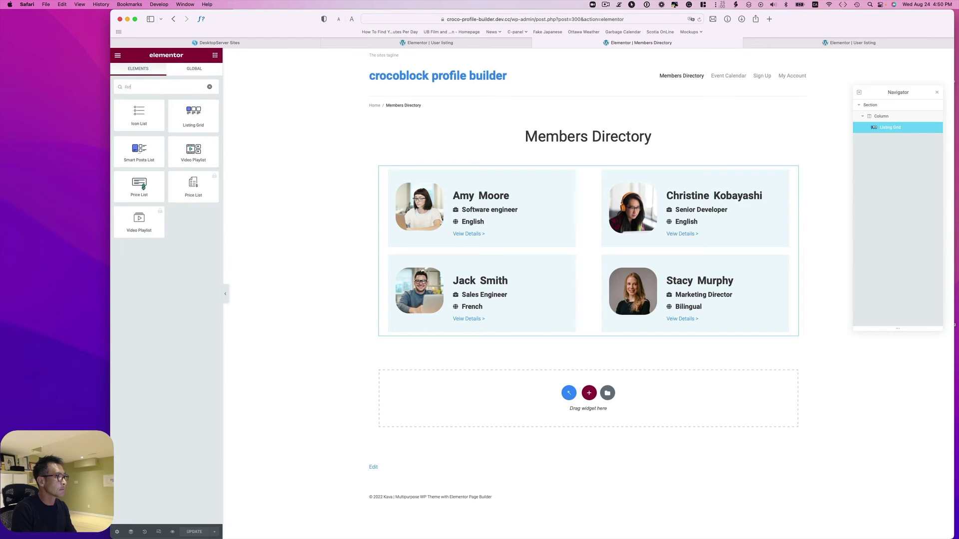
{"action": "type", "text": "ing"}
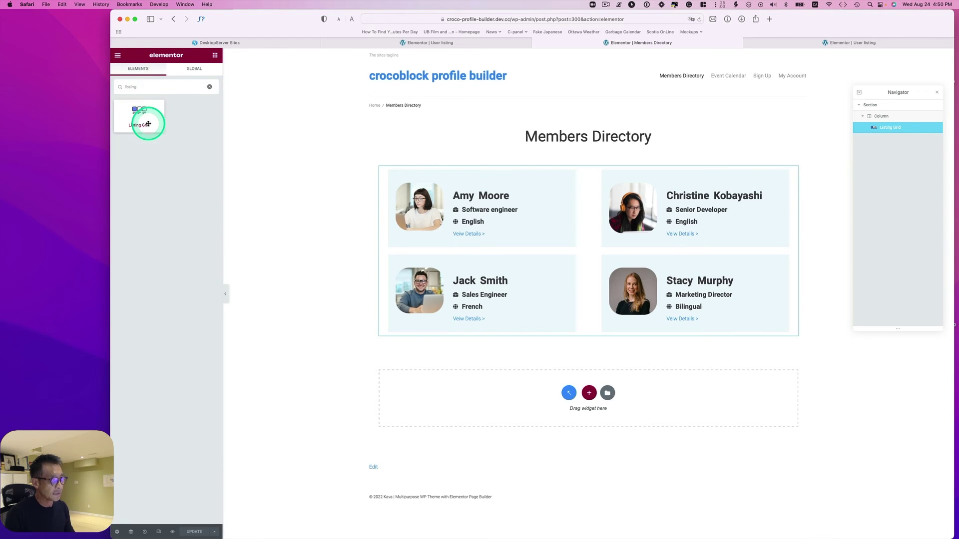
{"action": "mouse_move", "coordinate": [144, 123]}
{"action": "left_mouse_down"}
{"action": "mouse_move", "coordinate": [277, 186]}
{"action": "mouse_move", "coordinate": [199, 125]}
{"action": "left_mouse_up"}
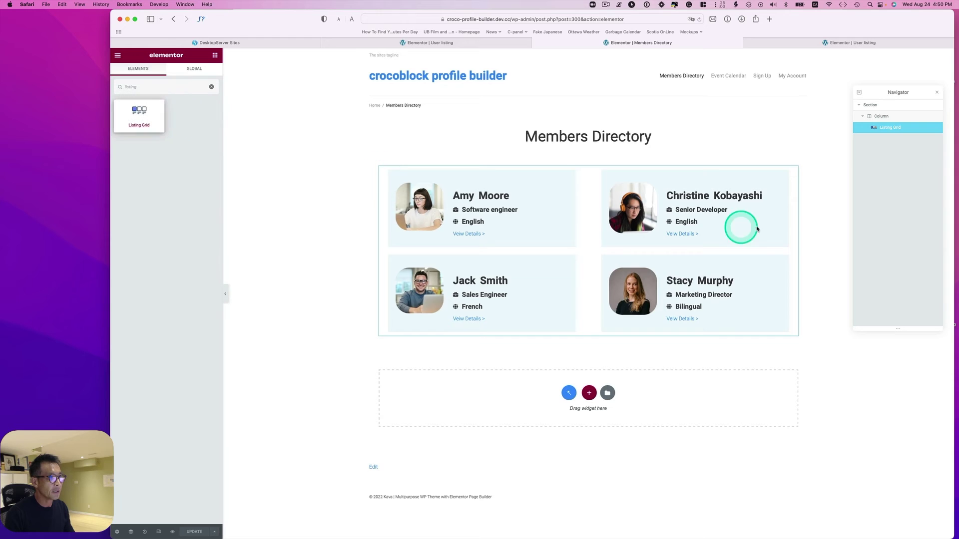
Keep the grid on User listing and restrict its users query to the Member role.
{"action": "left_click", "coordinate": [792, 172]}
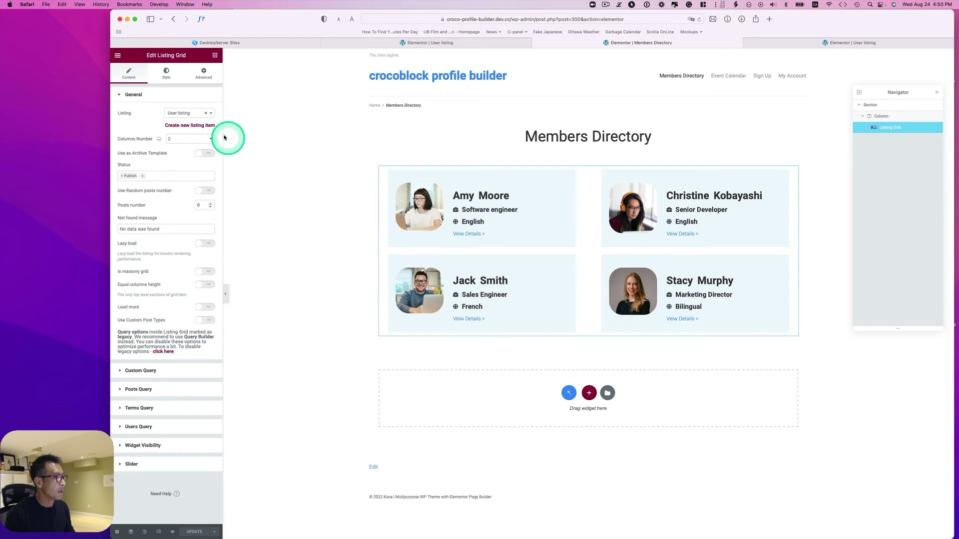
{"action": "left_click", "coordinate": [183, 113]}
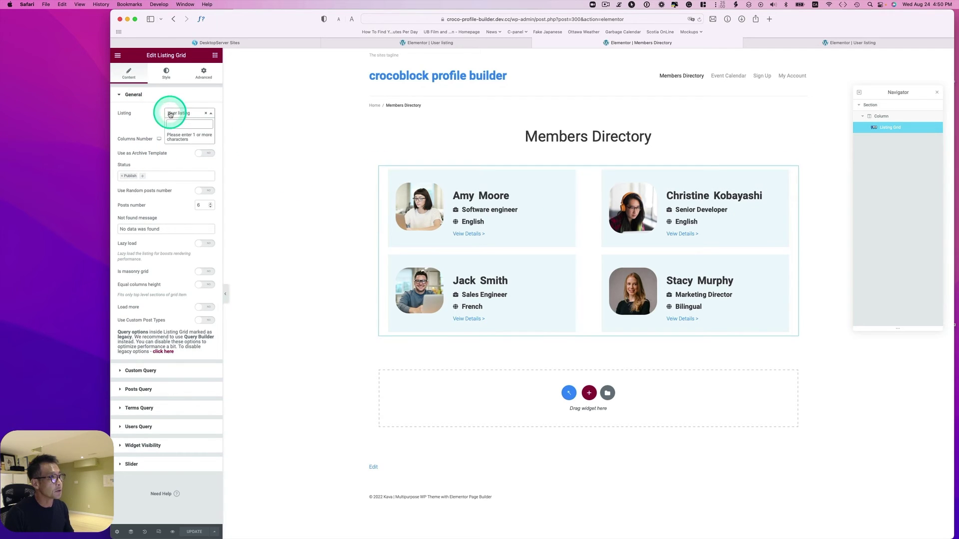
{"action": "left_click", "coordinate": [154, 113]}
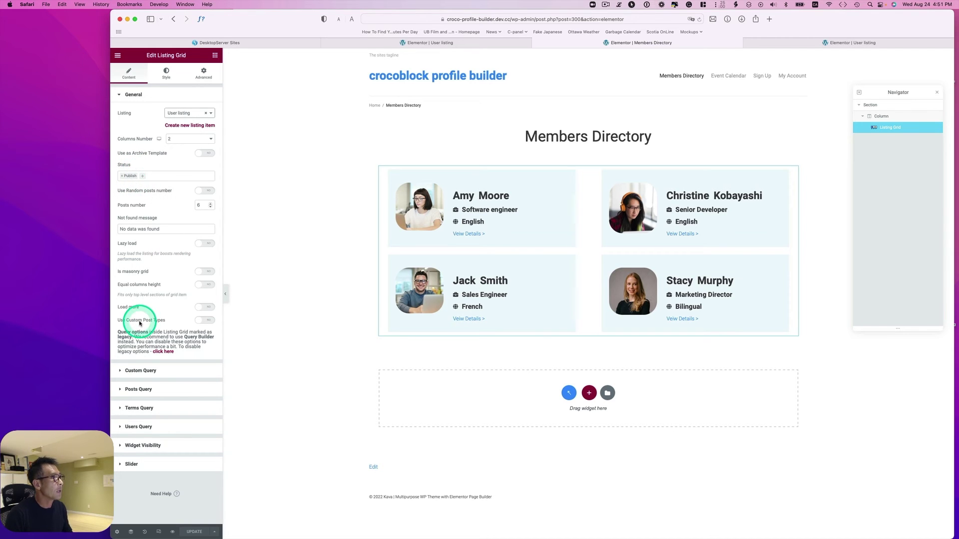
{"action": "left_click", "coordinate": [129, 427]}
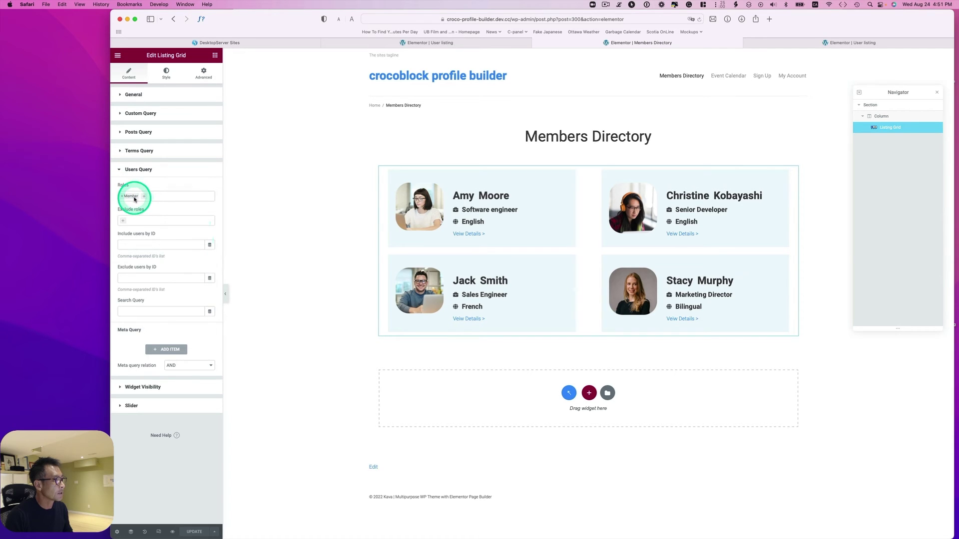
{"action": "left_click", "coordinate": [133, 197]}
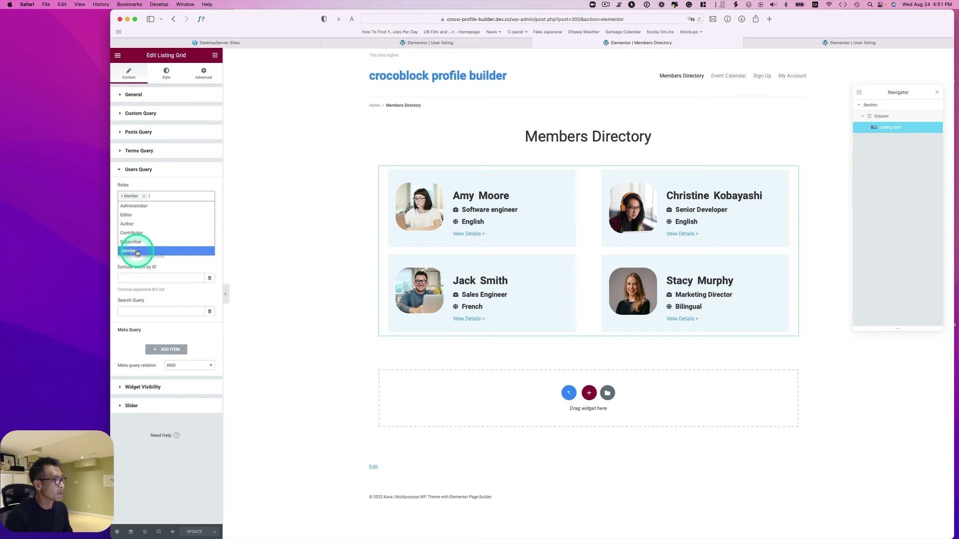
{"action": "left_click", "coordinate": [177, 183]}
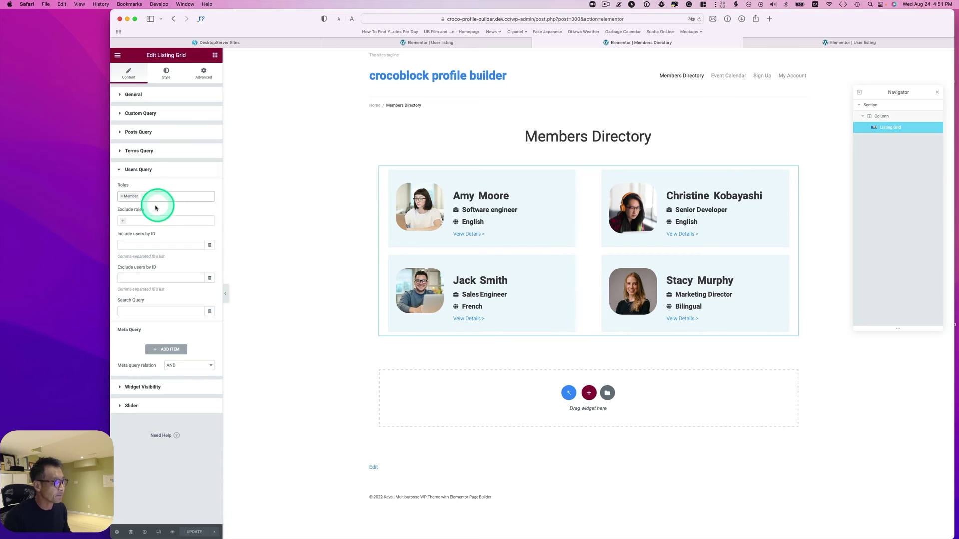
{"action": "left_click", "coordinate": [300, 237]}
{"action": "key", "text": "super+e"}
Search 'dash' in the Elementor Finder to return to the WordPress admin Dashboard.
{"action": "type", "text": "d"}
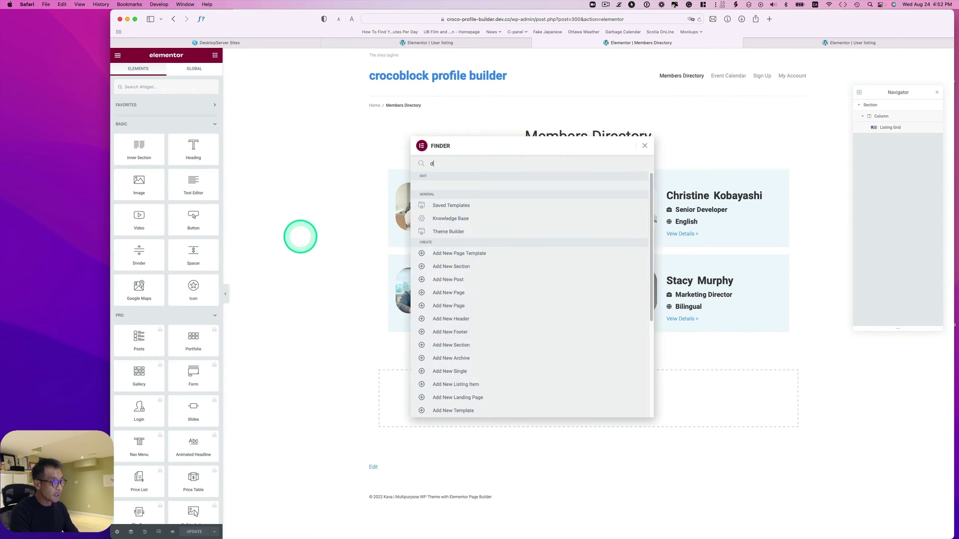
{"action": "type", "text": "ashi"}
{"action": "key", "text": "BackSpace"}
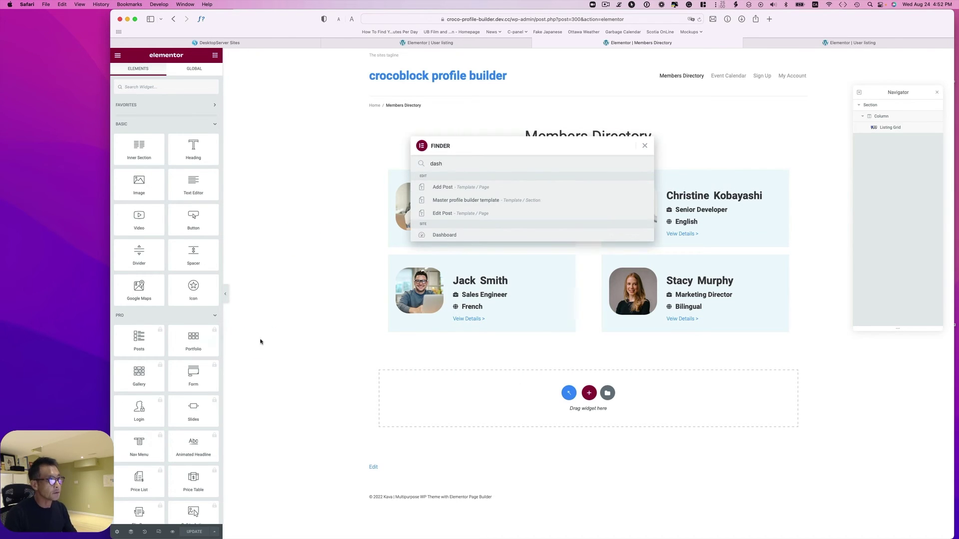
{"action": "left_click", "coordinate": [461, 233]}
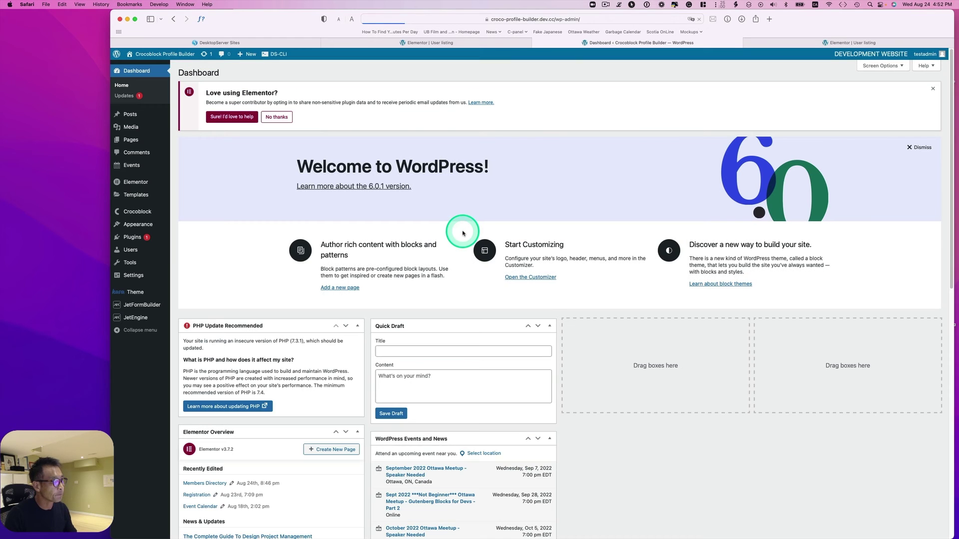
{"action": "mouse_move", "coordinate": [142, 320]}
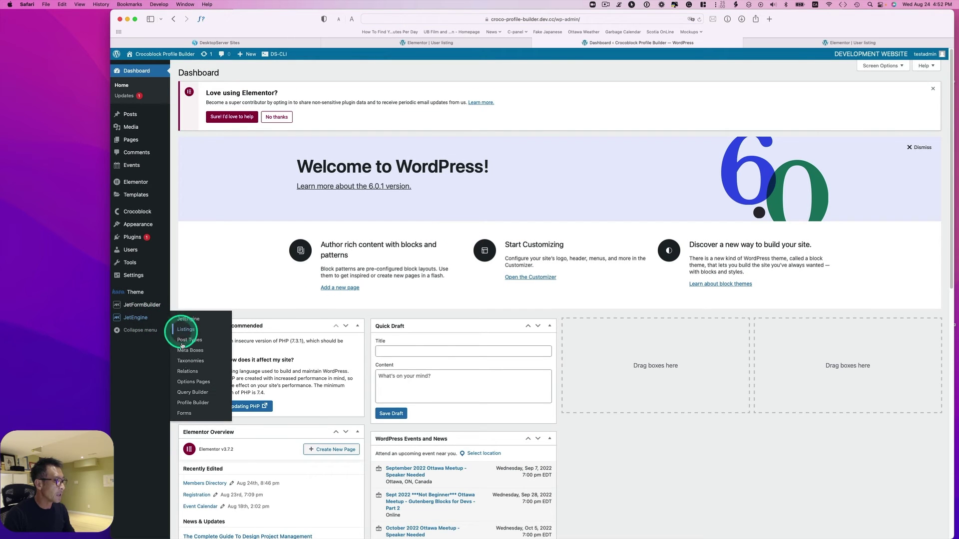
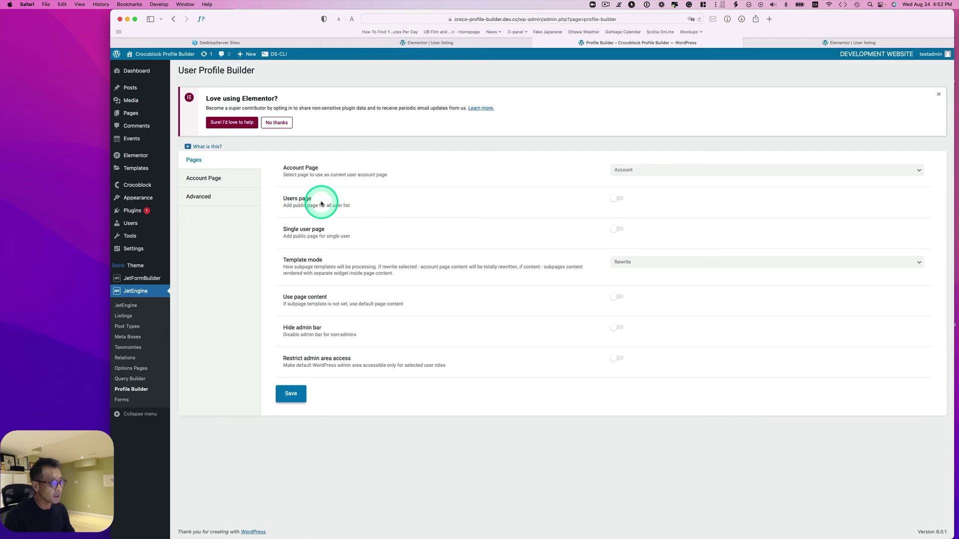
Enable the Users page and Single user page, setting both to Members Directory.
{"action": "left_click", "coordinate": [615, 199]}
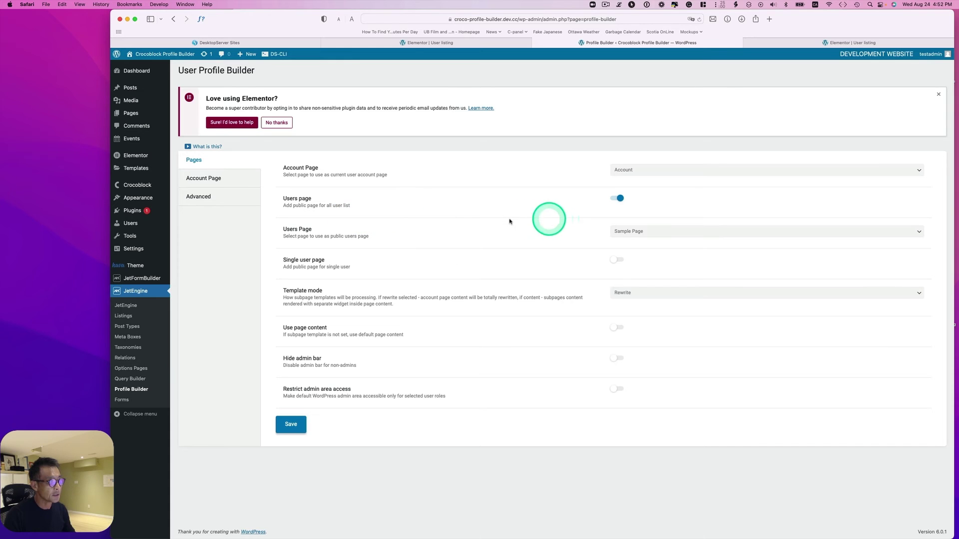
{"action": "left_click", "coordinate": [612, 234]}
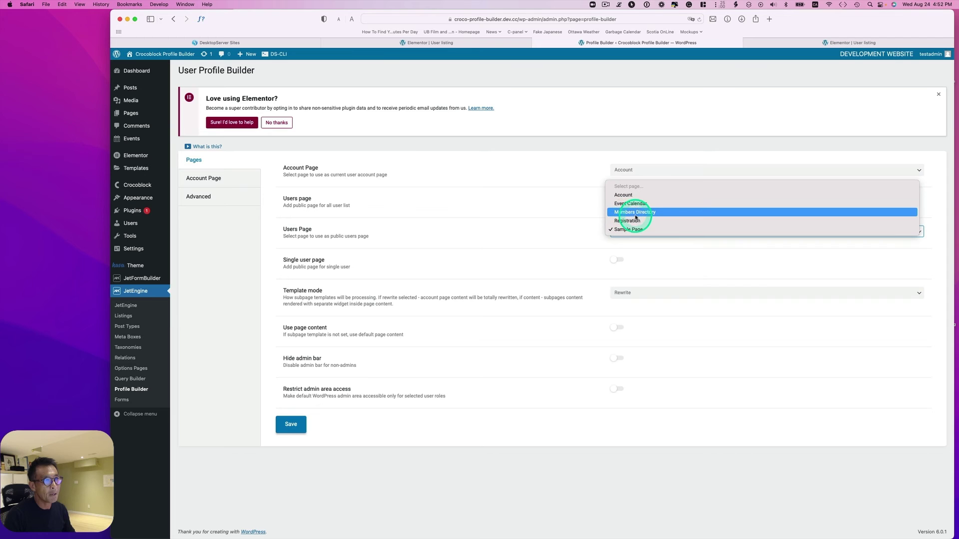
{"action": "left_click", "coordinate": [637, 216]}
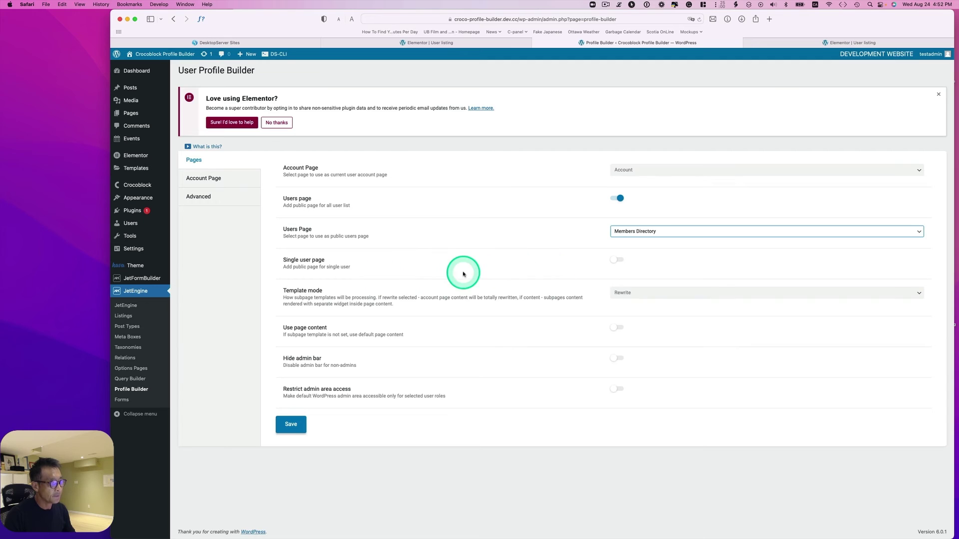
{"action": "left_click", "coordinate": [614, 260]}
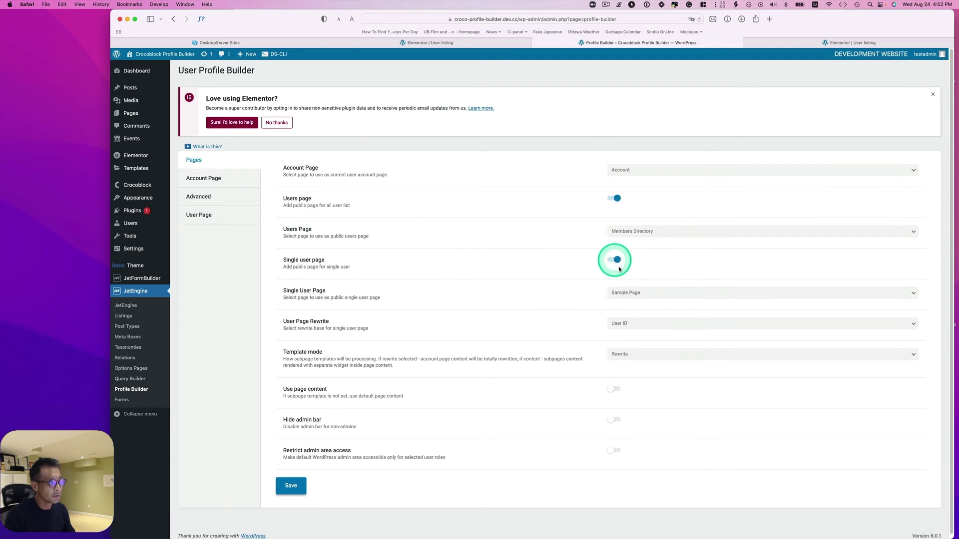
{"action": "left_click", "coordinate": [622, 293]}
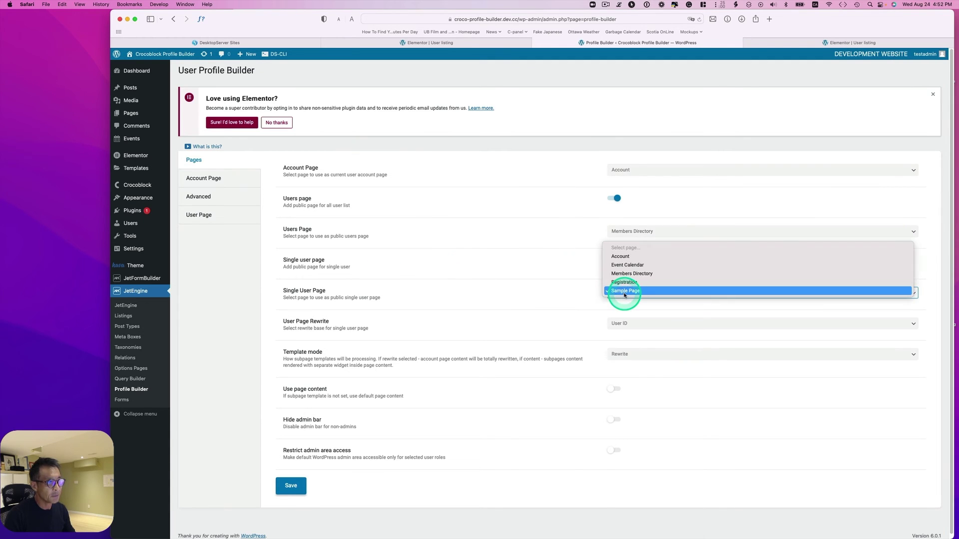
{"action": "left_click", "coordinate": [640, 273]}
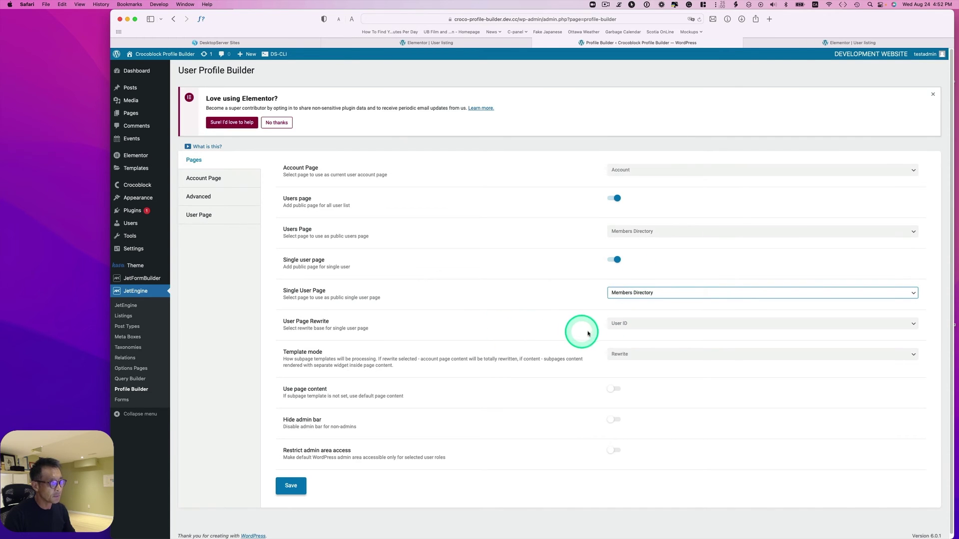
Keep User ID as the user page rewrite base and save the Profile Builder settings.
{"action": "left_click", "coordinate": [619, 323]}
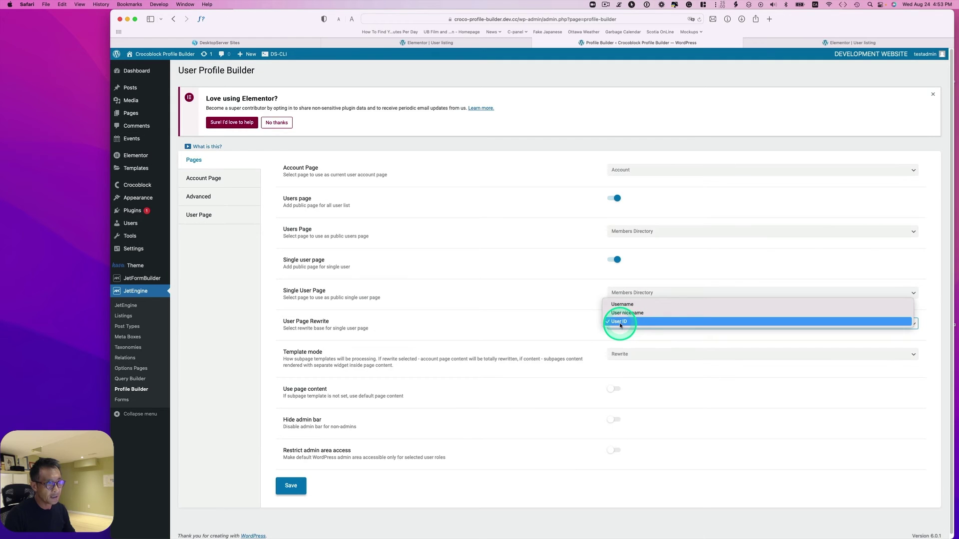
{"action": "left_click", "coordinate": [620, 322]}
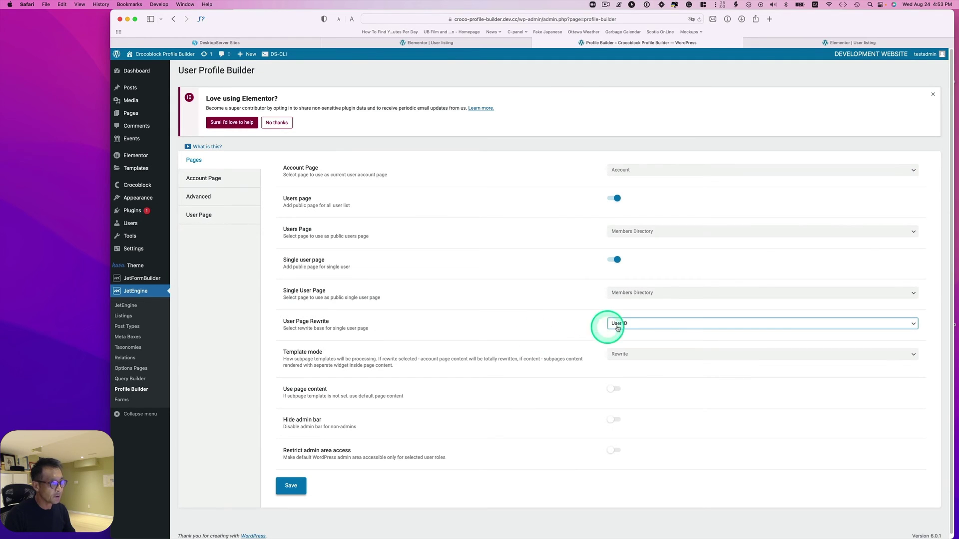
{"action": "left_click", "coordinate": [618, 329]}
{"action": "left_click", "coordinate": [621, 325]}
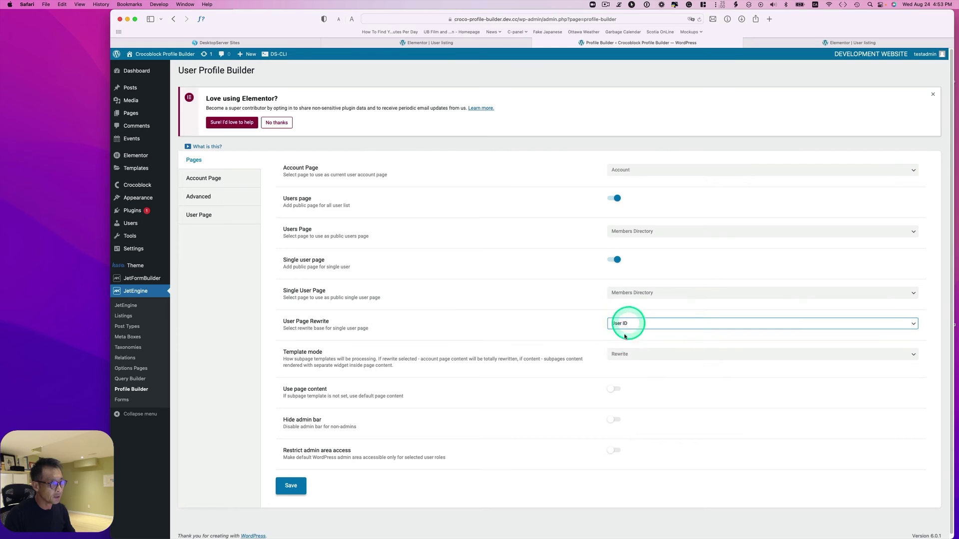
{"action": "scroll", "coordinate": [599, 337], "scroll_direction": "down", "scroll_amount": 1}
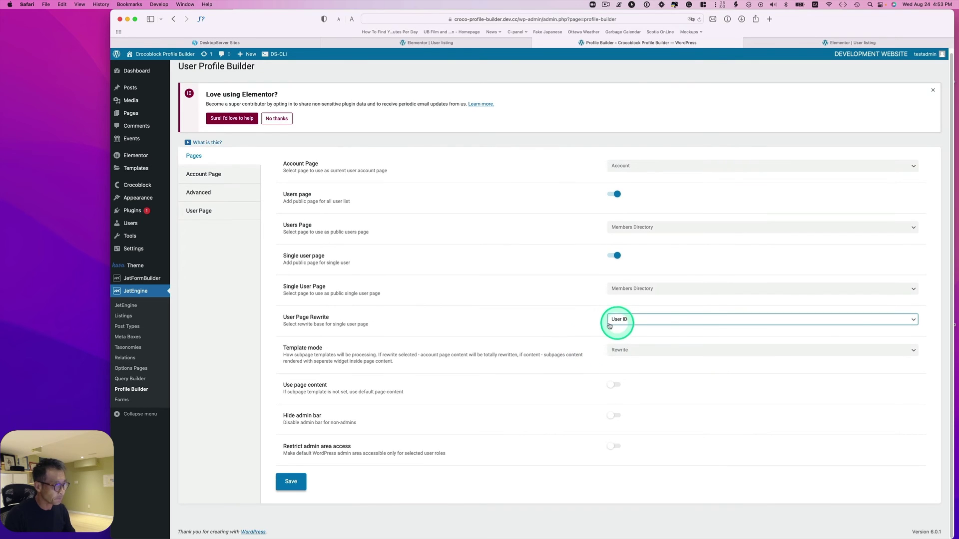
{"action": "left_click", "coordinate": [282, 488]}
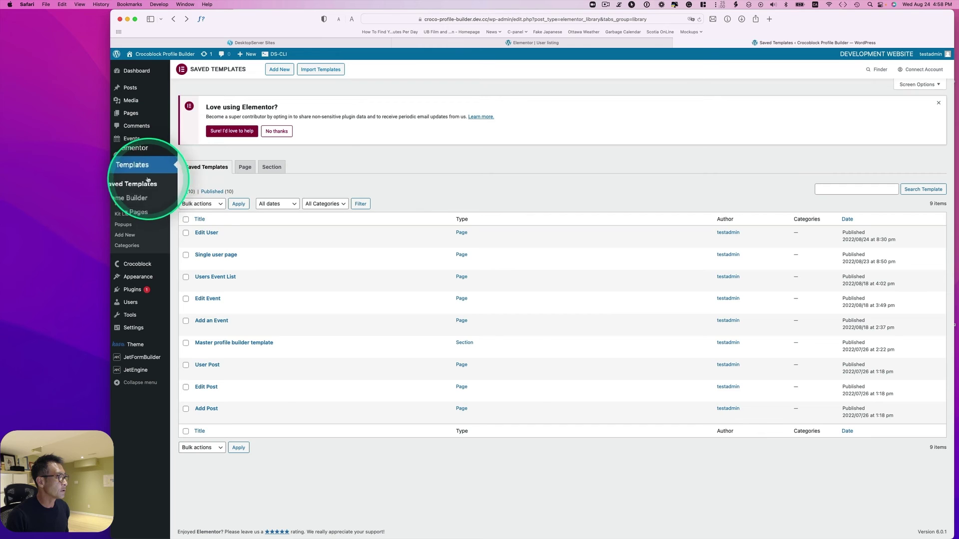
Edit the 'Single user page' saved template with Elementor.
{"action": "mouse_move", "coordinate": [135, 156]}
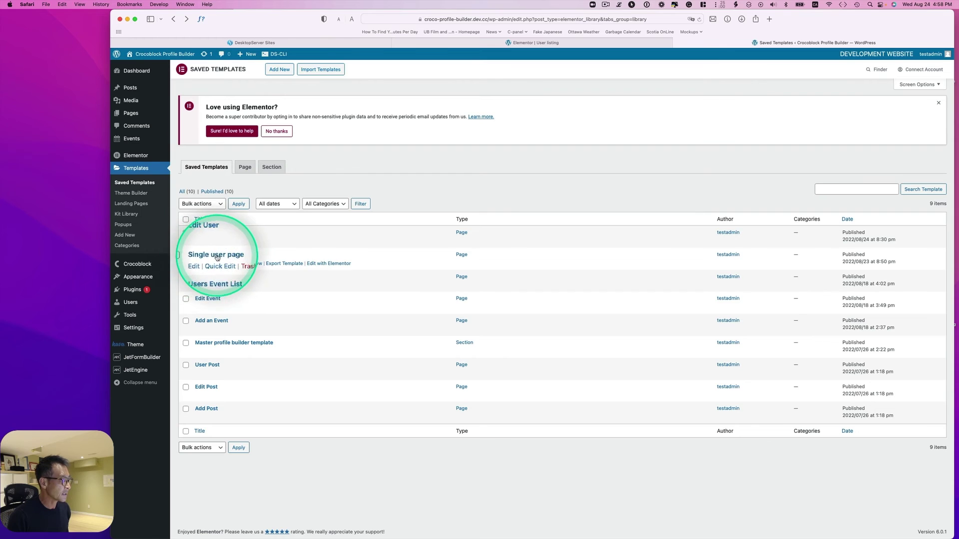
{"action": "left_click", "coordinate": [322, 264]}
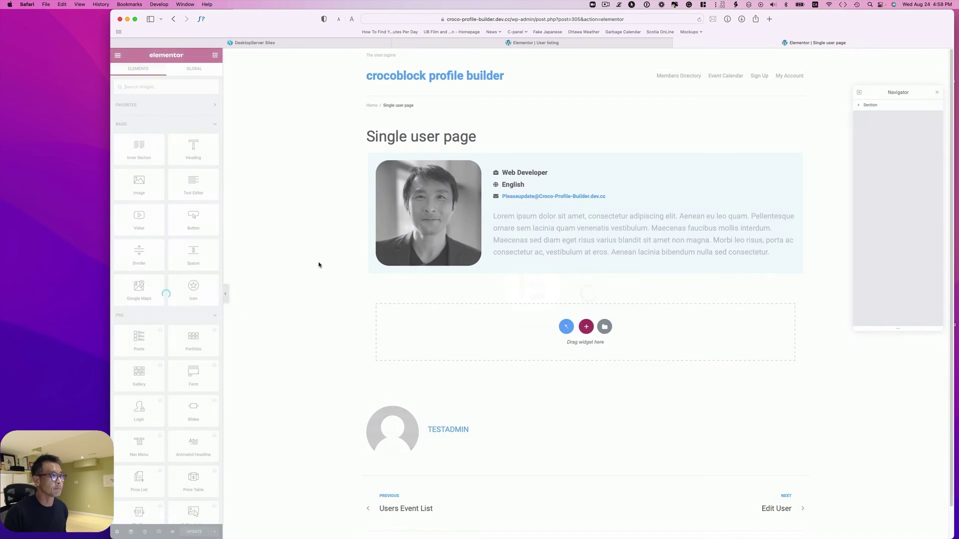
{"action": "left_click", "coordinate": [445, 200]}
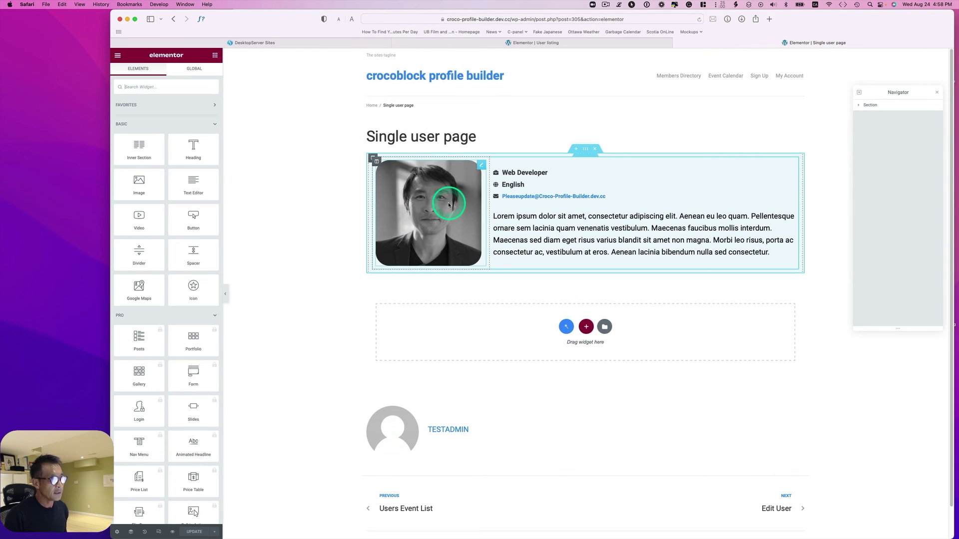
{"action": "left_click", "coordinate": [457, 185]}
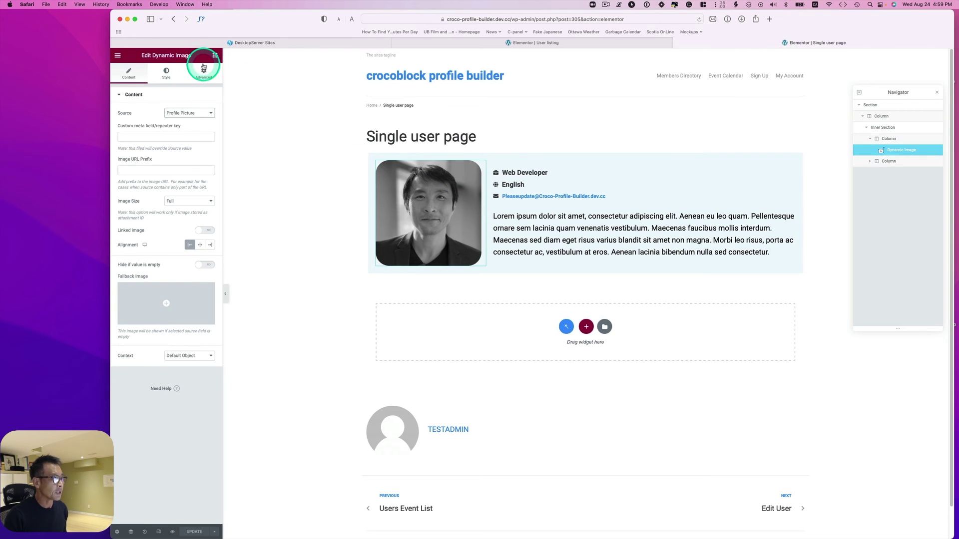
{"action": "left_click", "coordinate": [189, 114]}
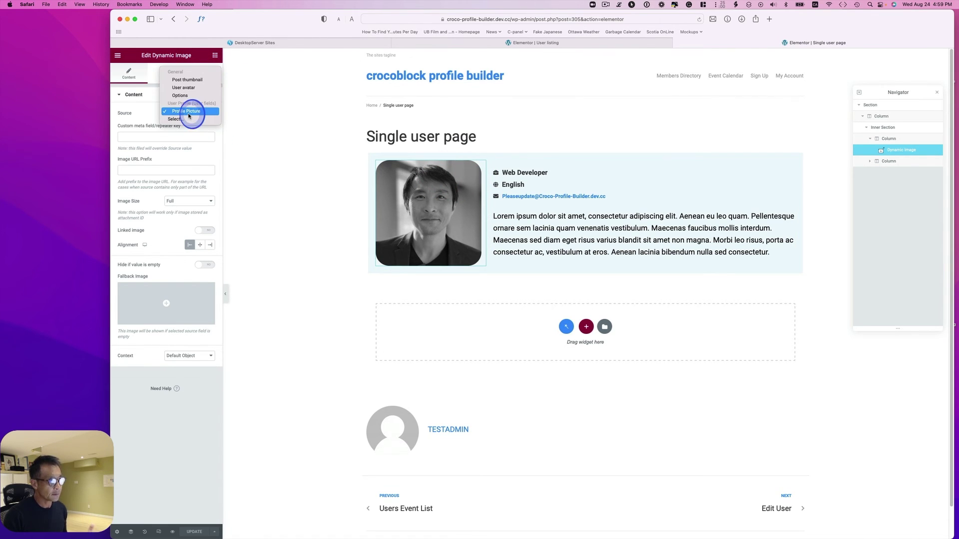
{"action": "left_click", "coordinate": [191, 116]}
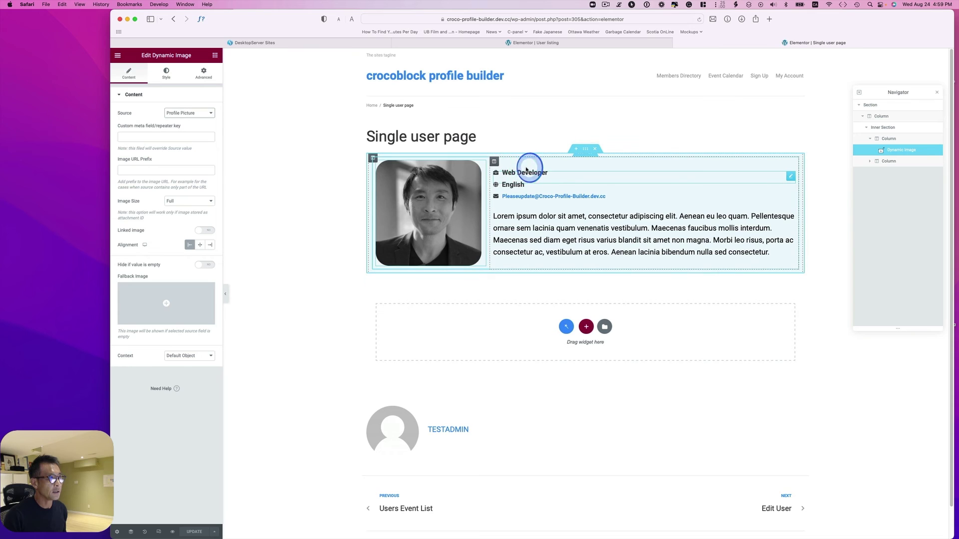
{"action": "left_click", "coordinate": [526, 169]}
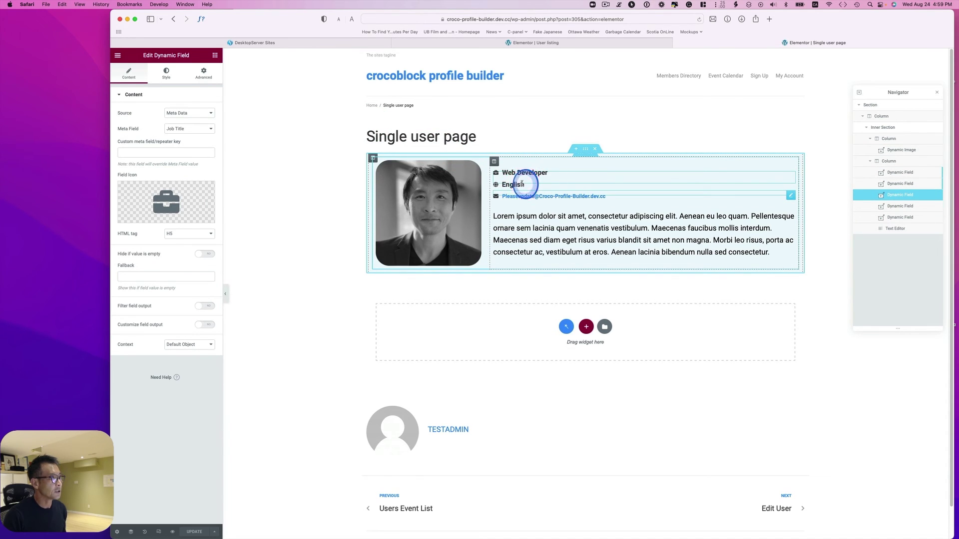
{"action": "left_click", "coordinate": [521, 184]}
{"action": "left_click", "coordinate": [180, 113]}
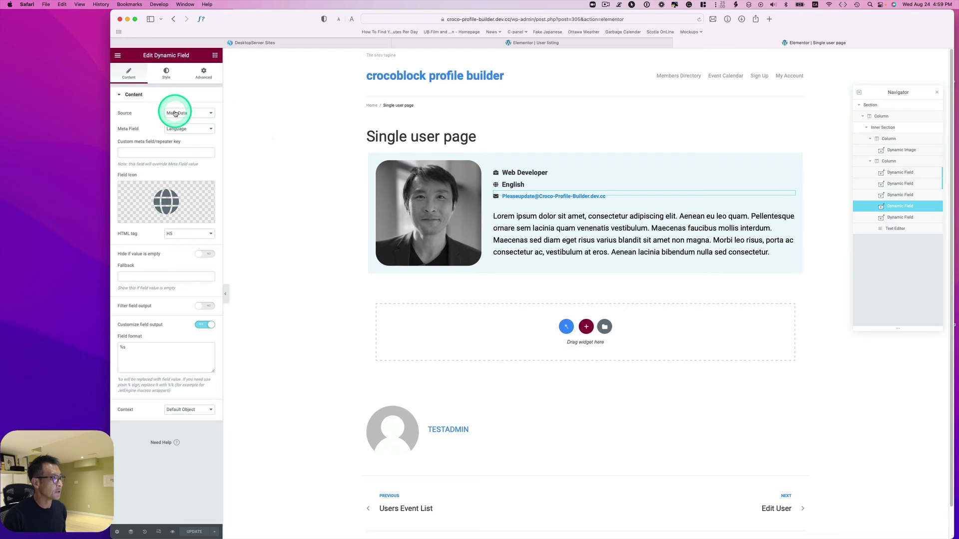
{"action": "left_click", "coordinate": [143, 129]}
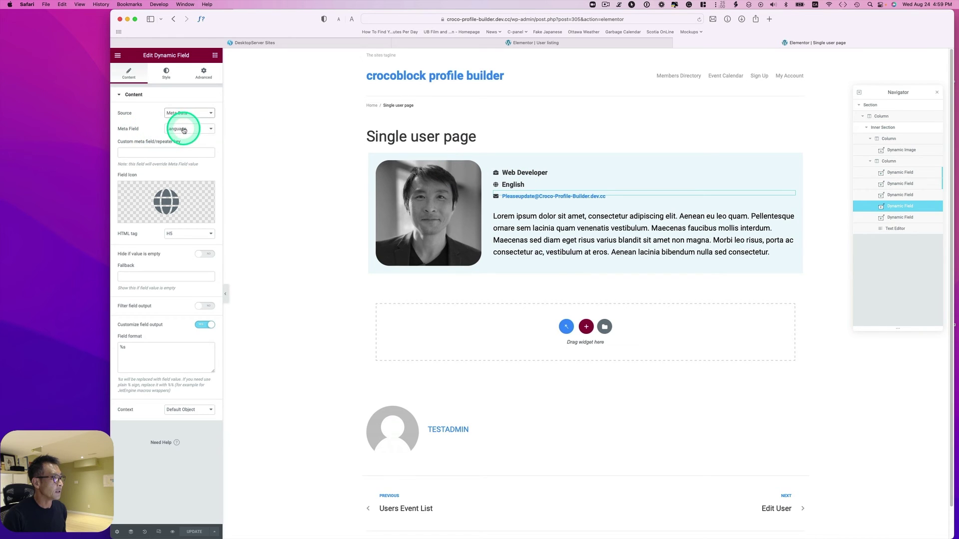
{"action": "left_click", "coordinate": [184, 129]}
{"action": "left_click", "coordinate": [184, 128]}
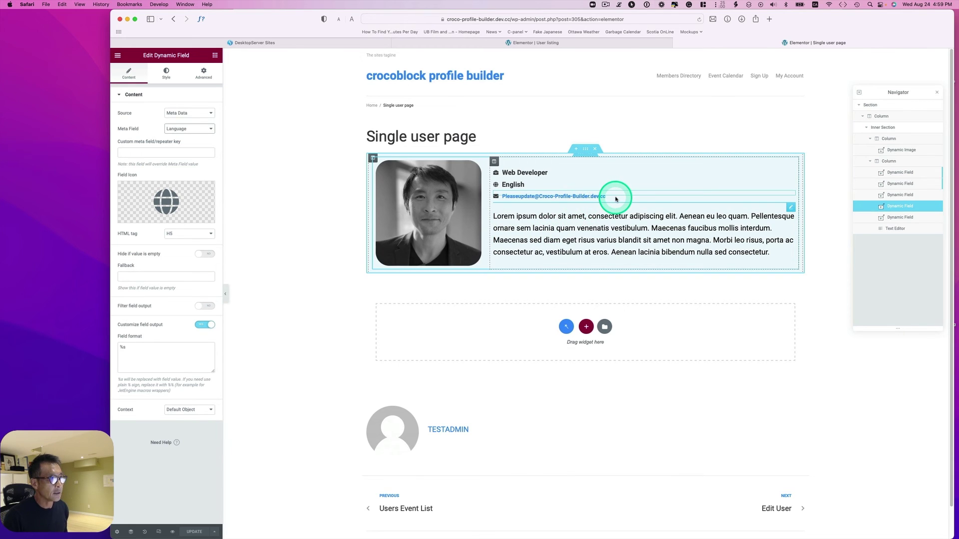
{"action": "left_click", "coordinate": [615, 199]}
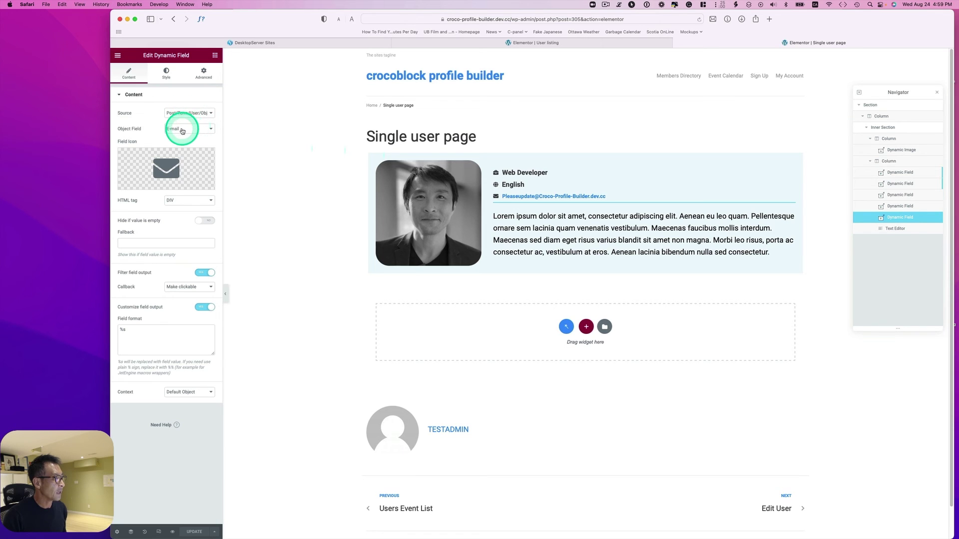
{"action": "left_click", "coordinate": [181, 129]}
{"action": "left_click", "coordinate": [178, 129]}
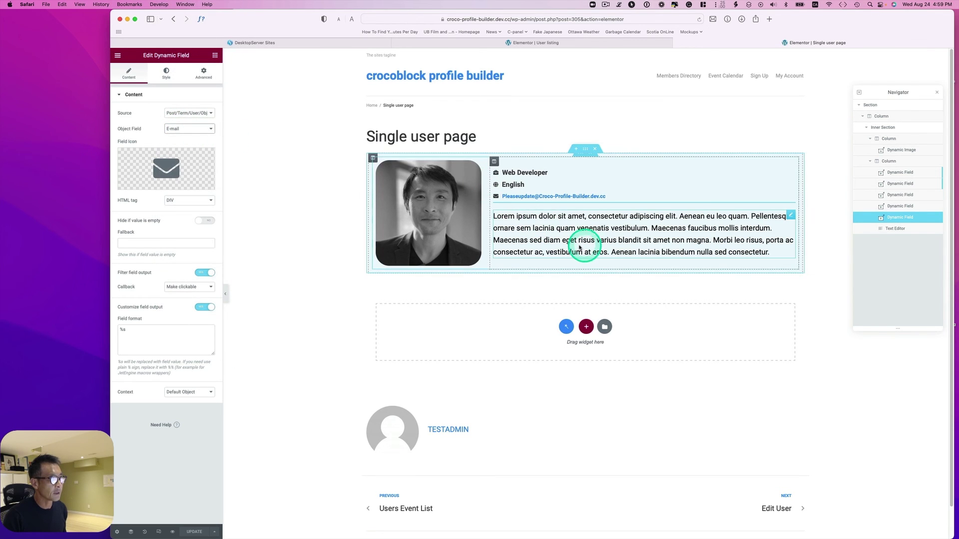
{"action": "left_click", "coordinate": [578, 246]}
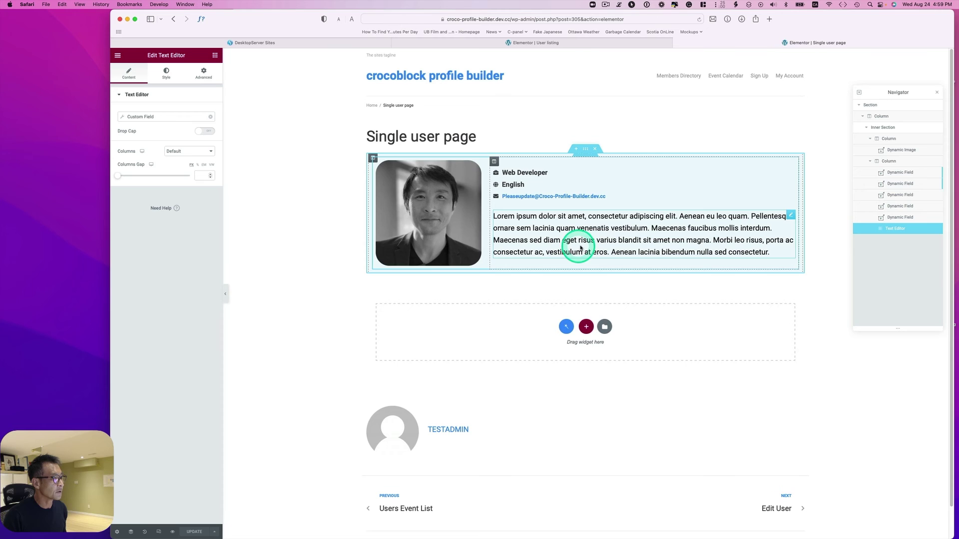
Add a Text Editor below the bio showing the About Me custom field.
{"action": "left_click", "coordinate": [215, 55]}
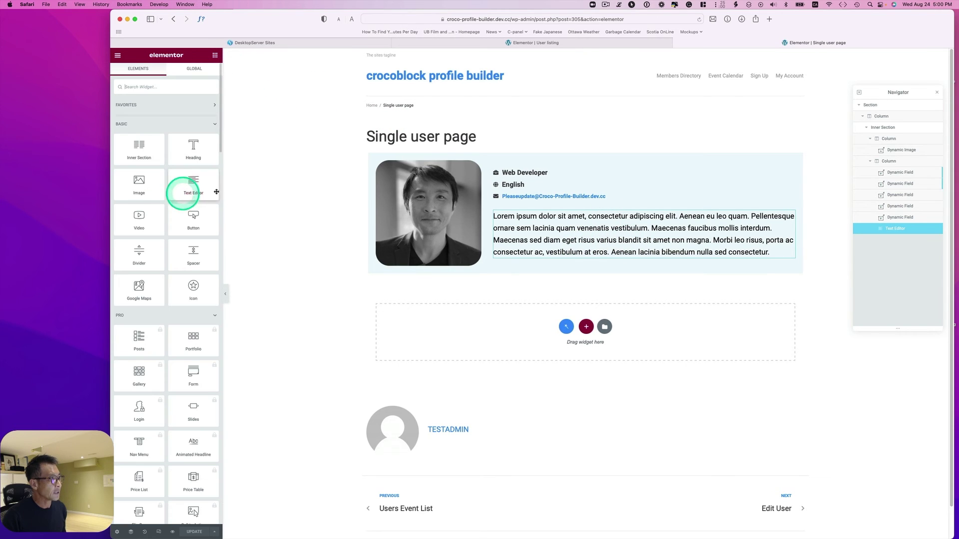
{"action": "left_click_drag", "start_coordinate": [196, 181], "coordinate": [791, 274]}
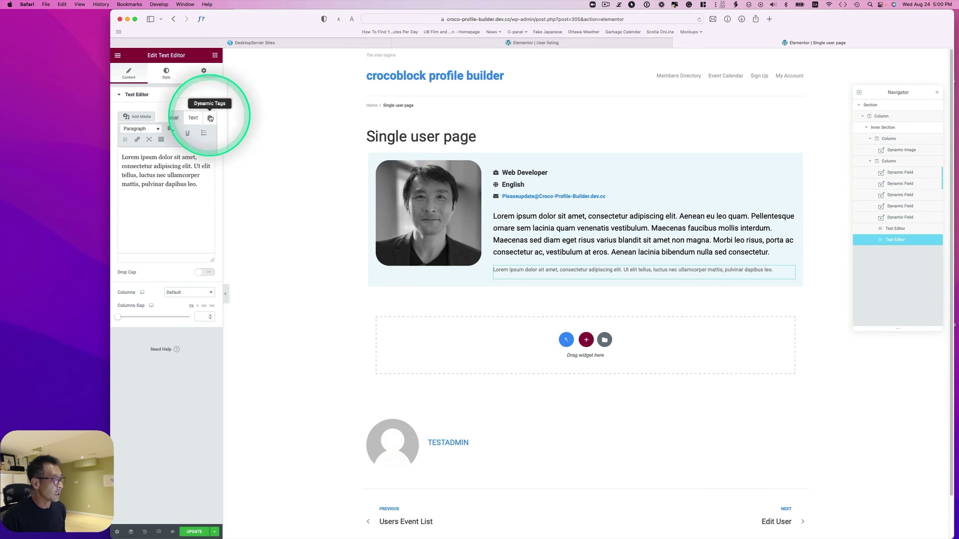
{"action": "left_click", "coordinate": [209, 118]}
{"action": "left_click", "coordinate": [173, 141]}
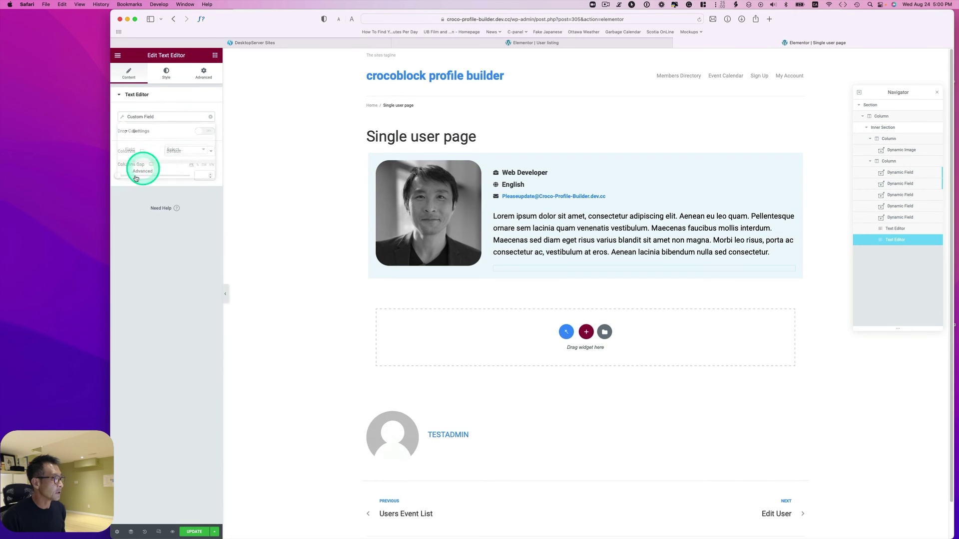
{"action": "left_click", "coordinate": [181, 150]}
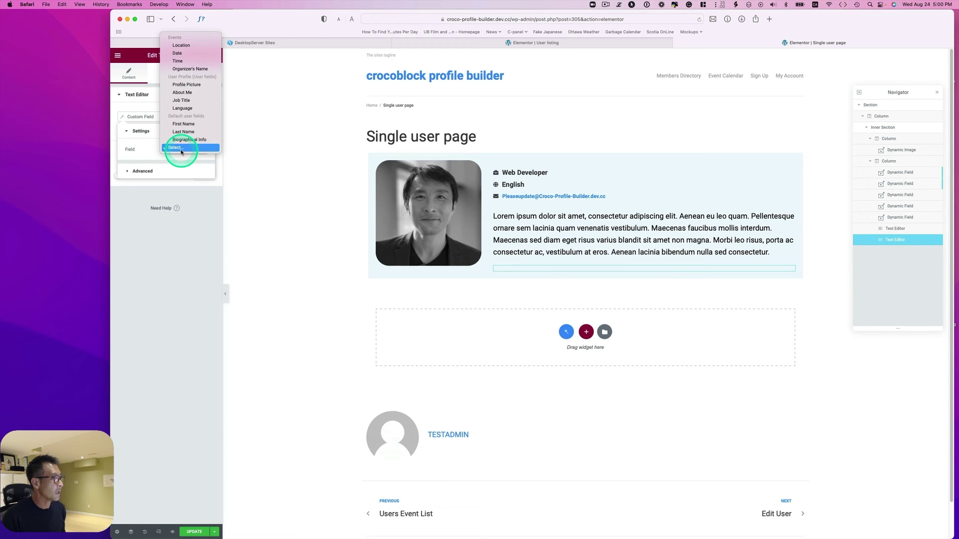
{"action": "left_click", "coordinate": [184, 93]}
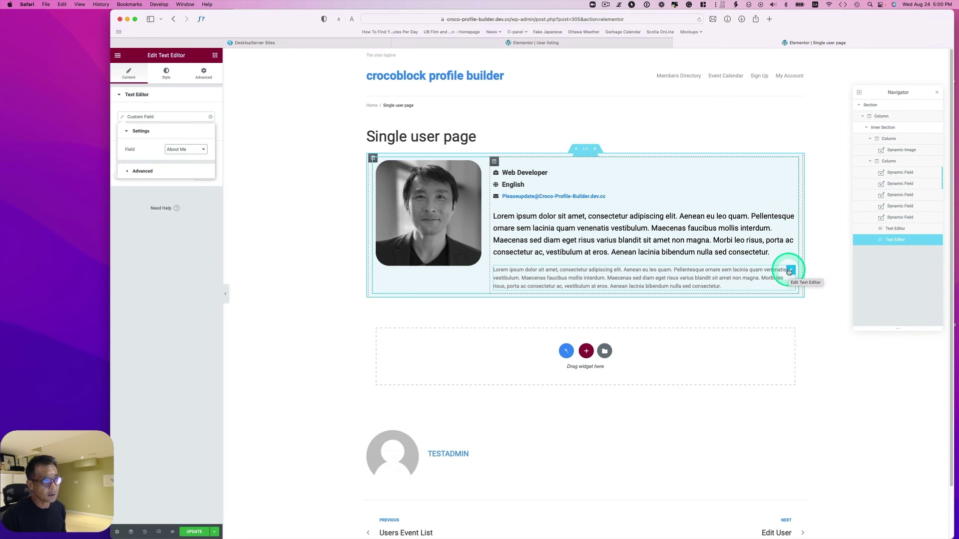
Delete the extra text block and update the template.
{"action": "right_click", "coordinate": [790, 272]}
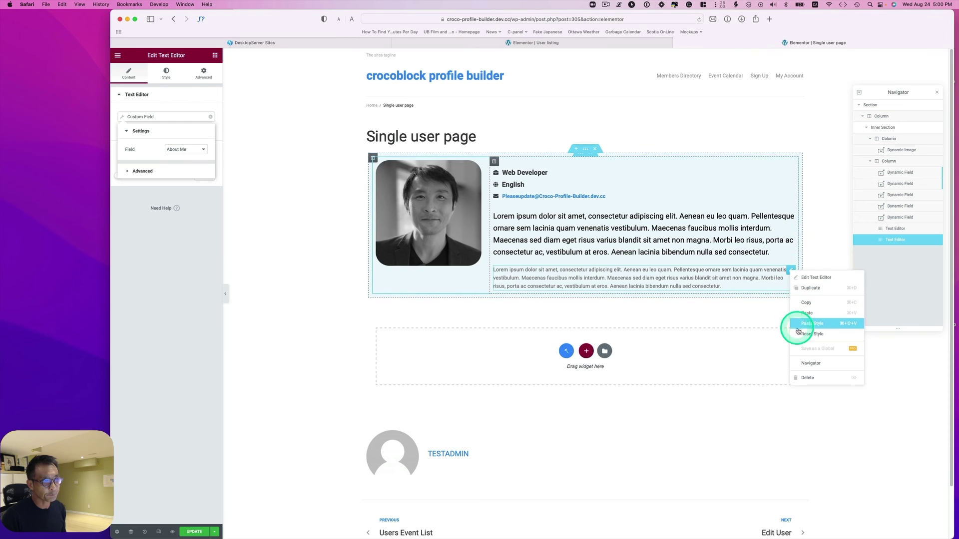
{"action": "left_click", "coordinate": [808, 377]}
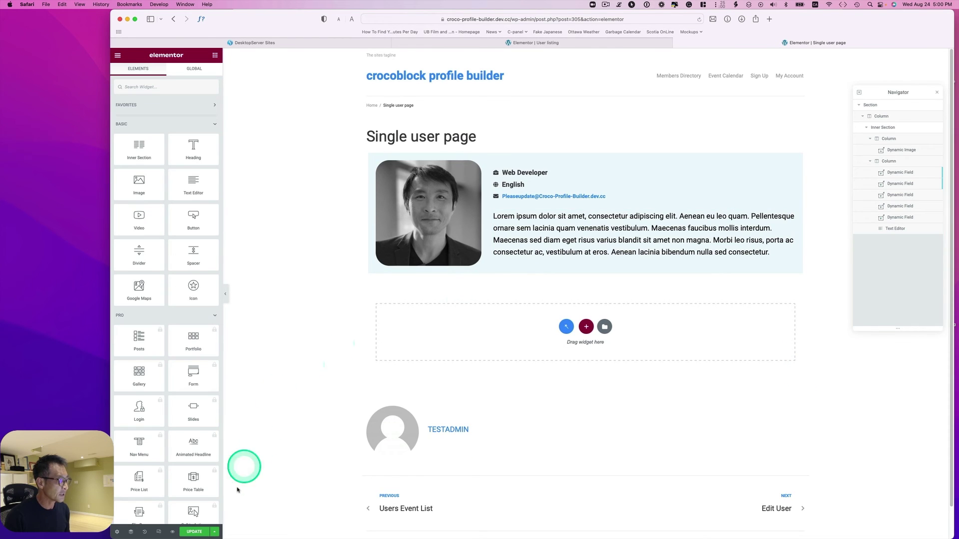
{"action": "left_click", "coordinate": [198, 531]}
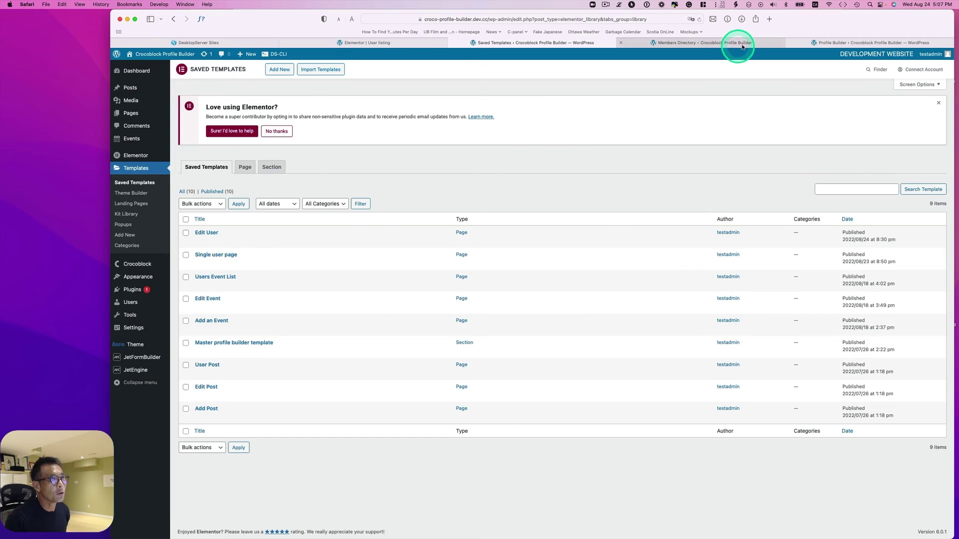
Reload the Members Directory tab and try View Details on the first member card.
{"action": "left_click", "coordinate": [739, 42]}
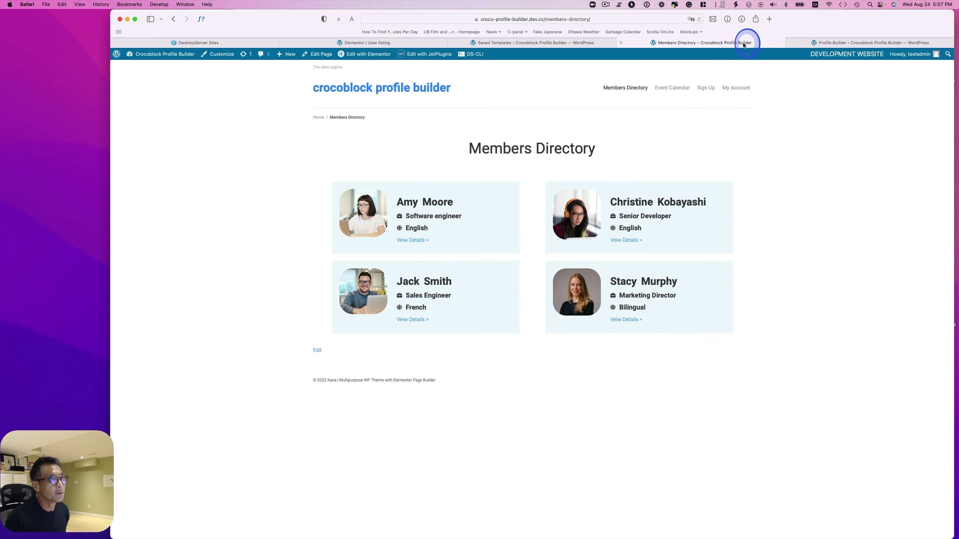
{"action": "left_click", "coordinate": [698, 20]}
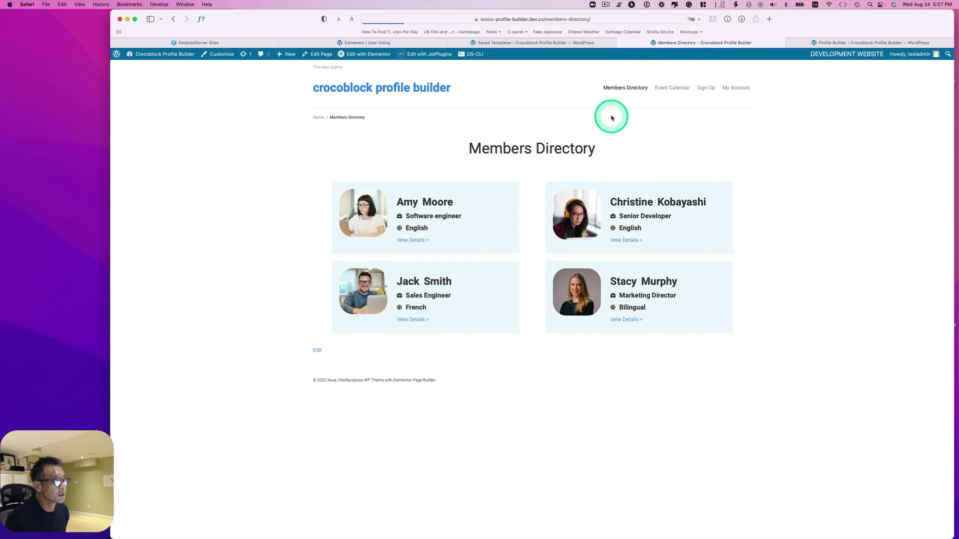
{"action": "left_click", "coordinate": [422, 242]}
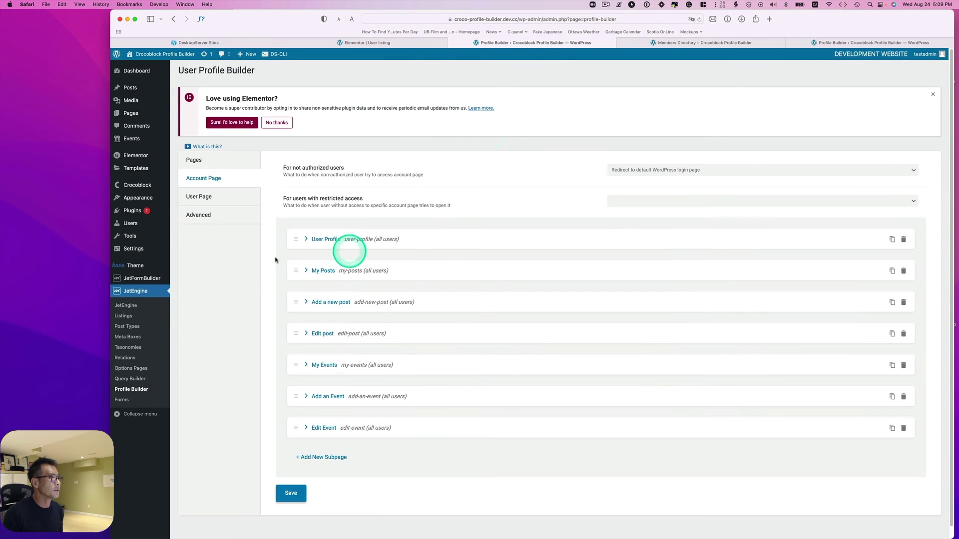
Add a new User Page subpage titled 'Single member profile'.
{"action": "left_click", "coordinate": [140, 390]}
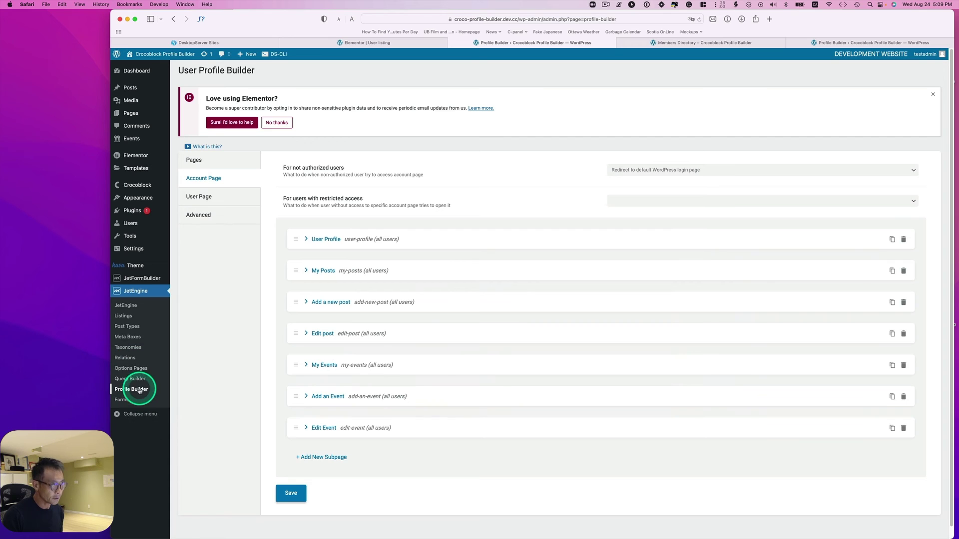
{"action": "left_click", "coordinate": [194, 199]}
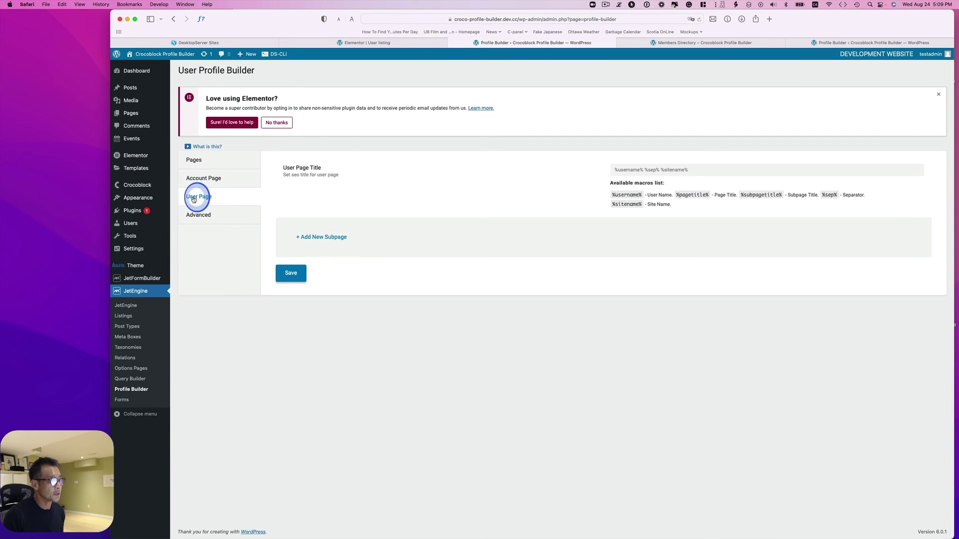
{"action": "left_click", "coordinate": [328, 237]}
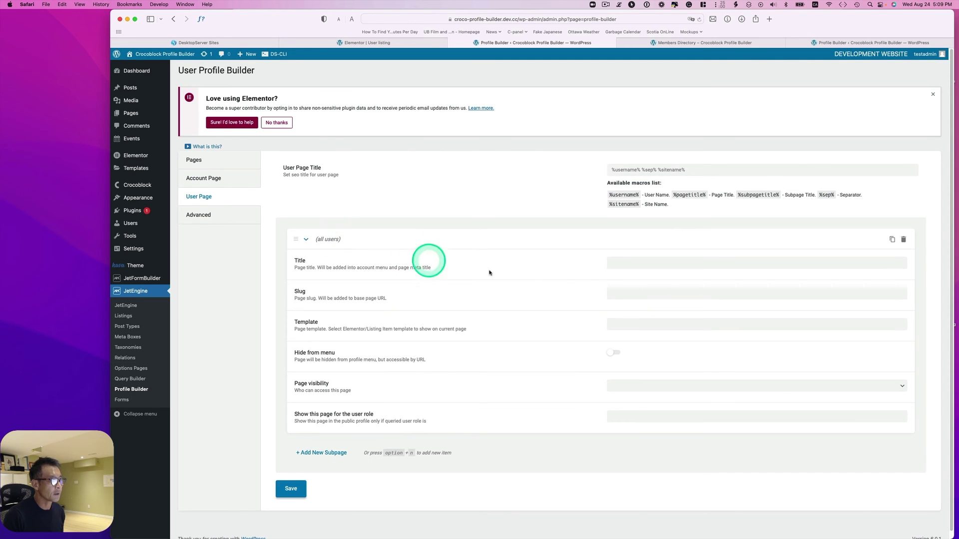
{"action": "left_click", "coordinate": [619, 263]}
{"action": "type", "text": "Single member profile"}
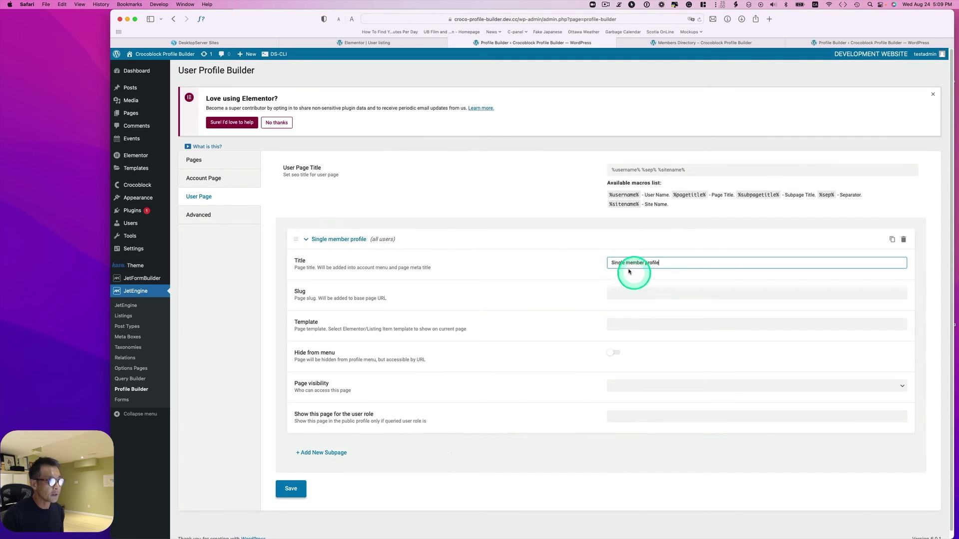
{"action": "left_click", "coordinate": [653, 284]}
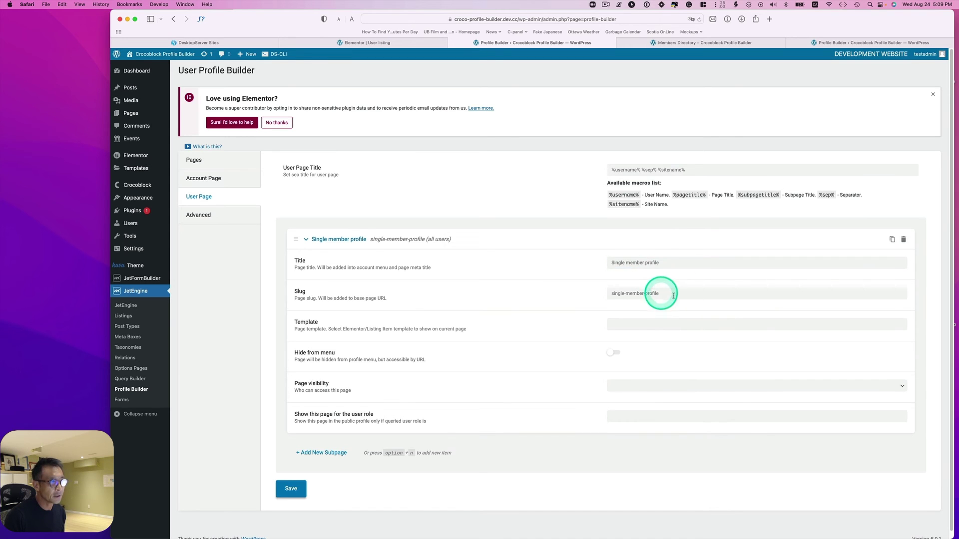
Give the subpage the Single user page template, hide it from menu, visibility All, and save.
{"action": "left_click", "coordinate": [655, 325]}
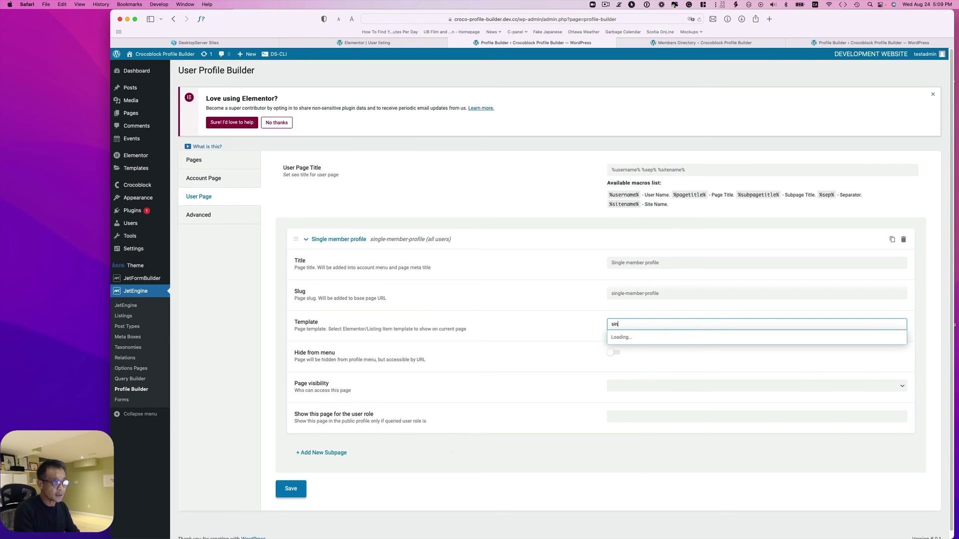
{"action": "left_click", "coordinate": [663, 338]}
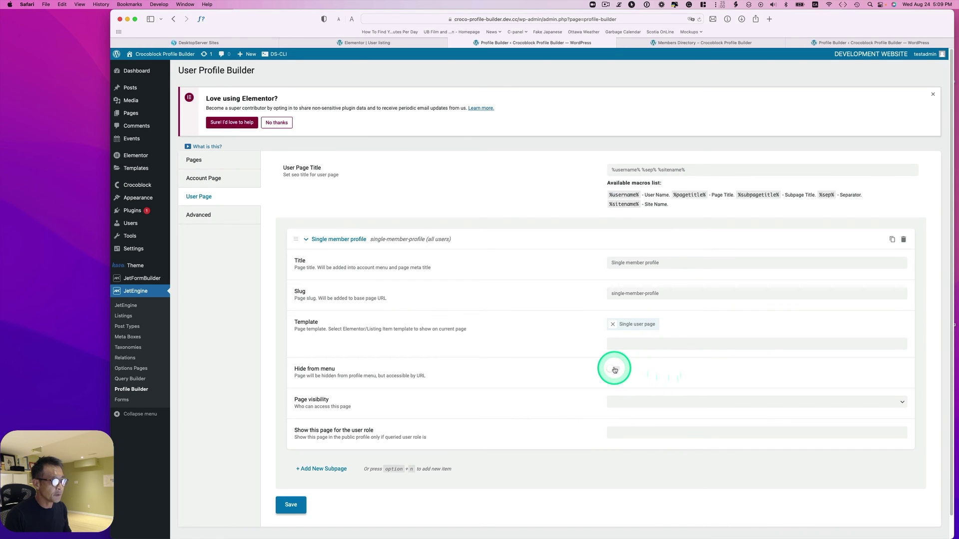
{"action": "left_click", "coordinate": [615, 369]}
{"action": "left_click", "coordinate": [640, 403]}
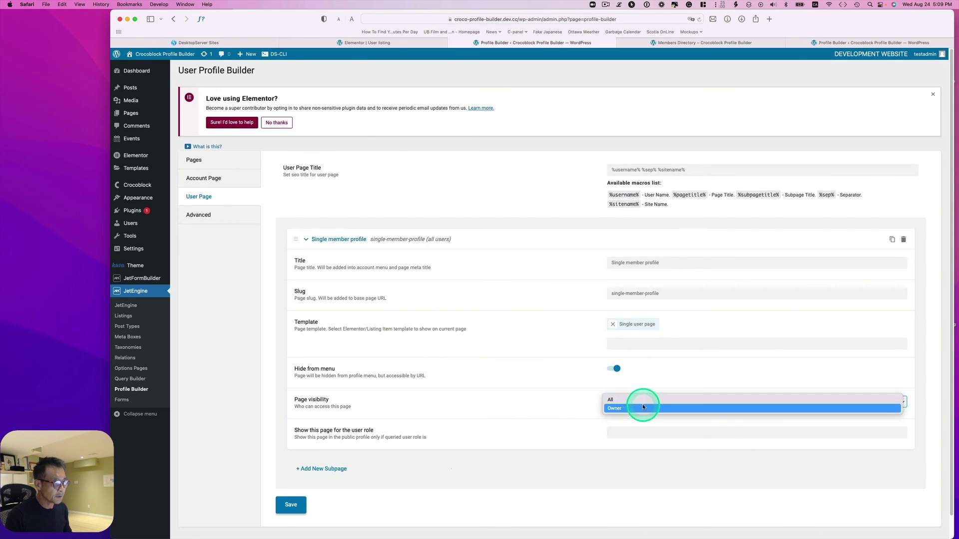
{"action": "left_click", "coordinate": [637, 399]}
{"action": "scroll", "coordinate": [525, 423], "scroll_direction": "down", "scroll_amount": 1}
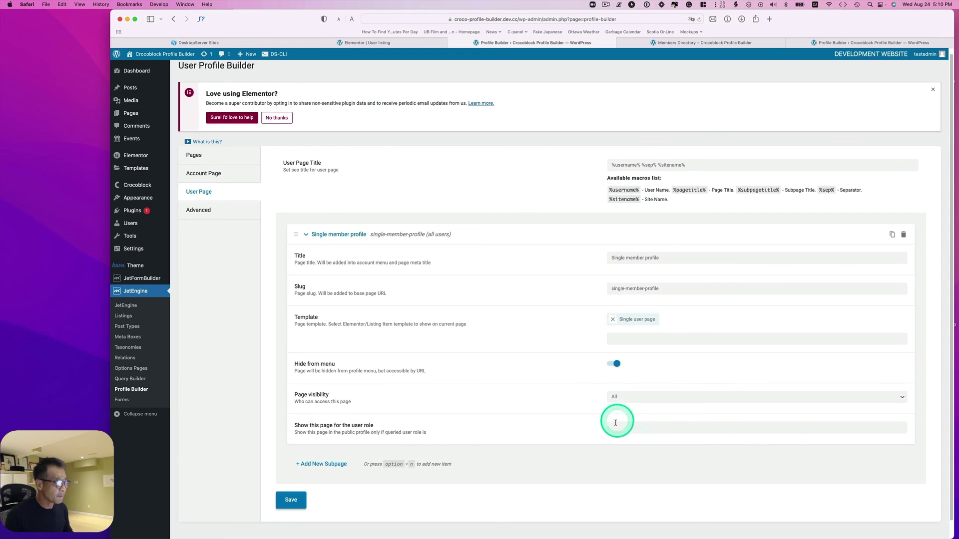
{"action": "left_click", "coordinate": [286, 503]}
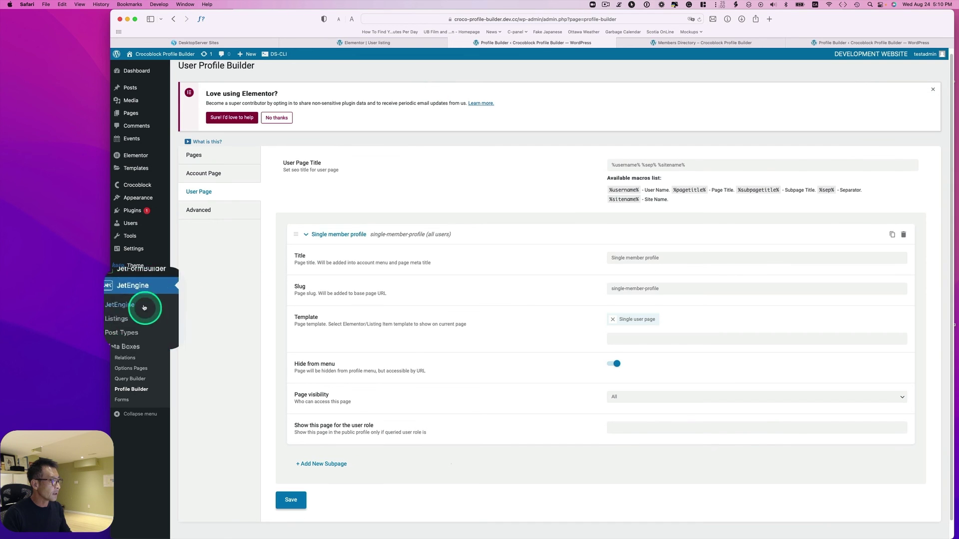
Open the User listing template in Elementor and select its View Details link.
{"action": "left_click", "coordinate": [125, 317]}
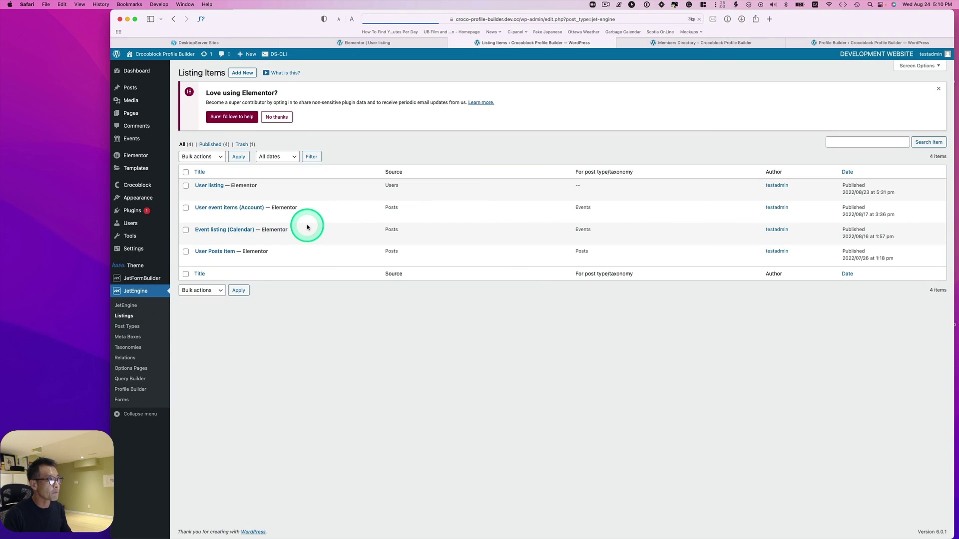
{"action": "mouse_move", "coordinate": [214, 195]}
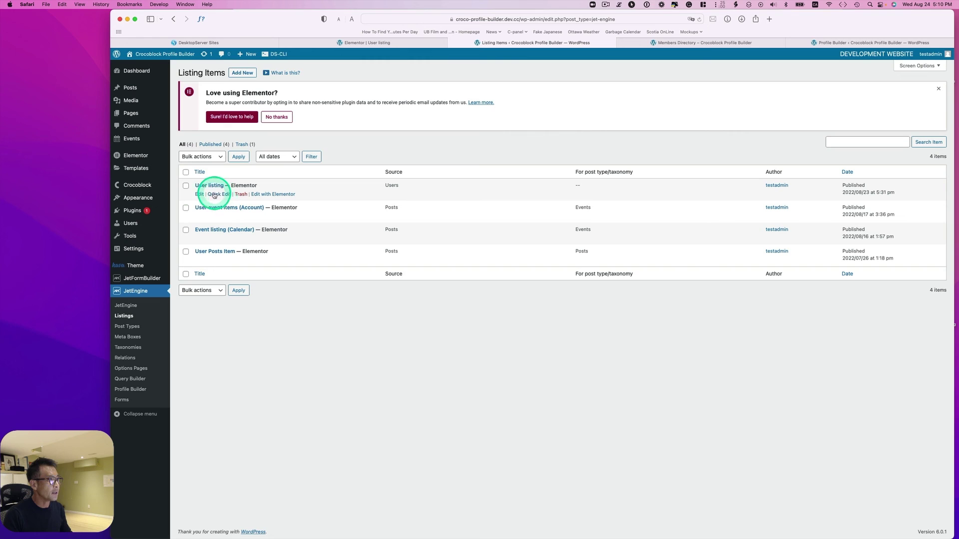
{"action": "left_click", "coordinate": [275, 195]}
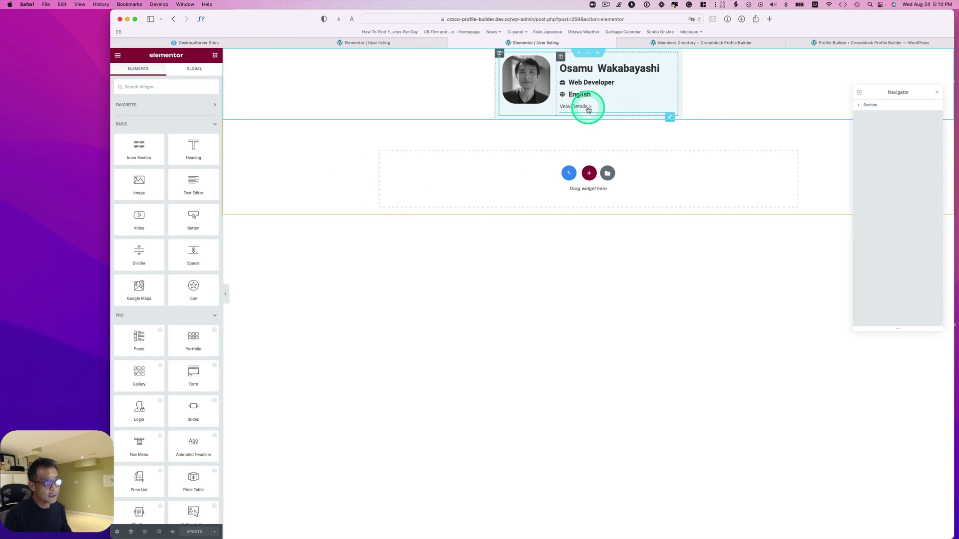
{"action": "left_click", "coordinate": [588, 108]}
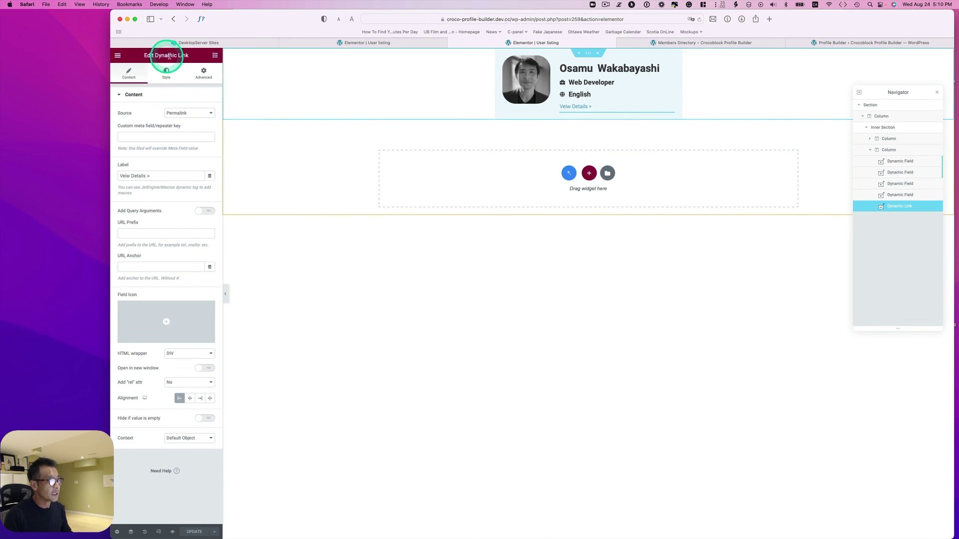
{"action": "key", "text": "ctrl"}
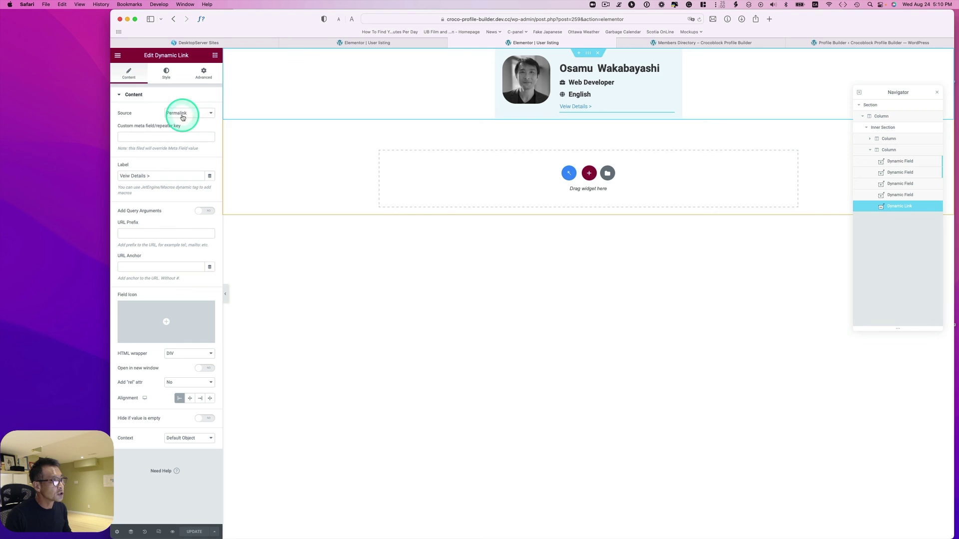
Point the link to the Single member profile page and update the template.
{"action": "left_click", "coordinate": [212, 113]}
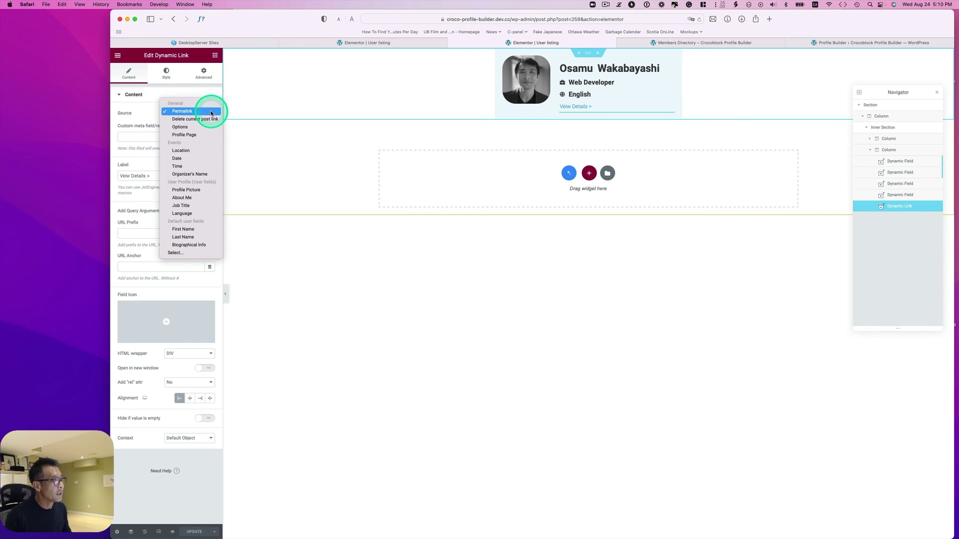
{"action": "left_click", "coordinate": [188, 136]}
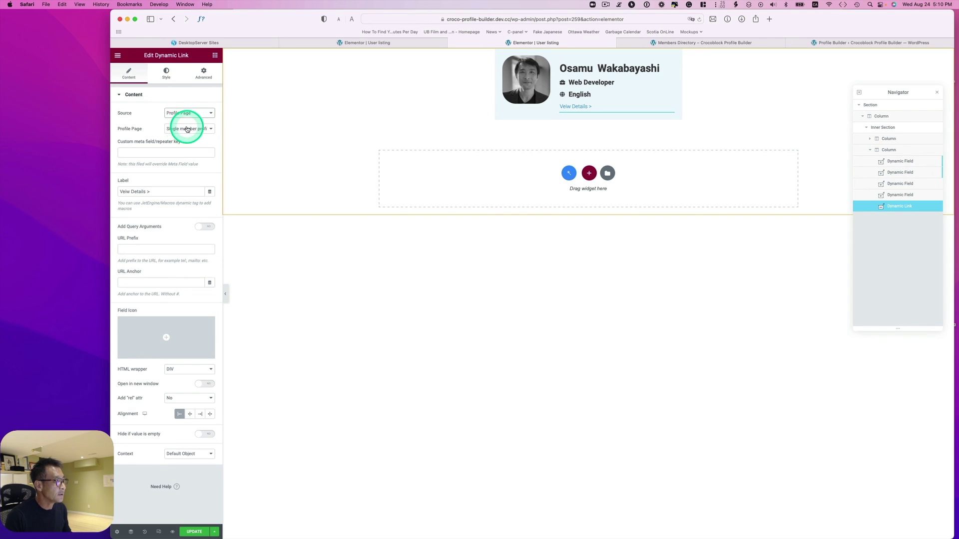
{"action": "left_click", "coordinate": [185, 129]}
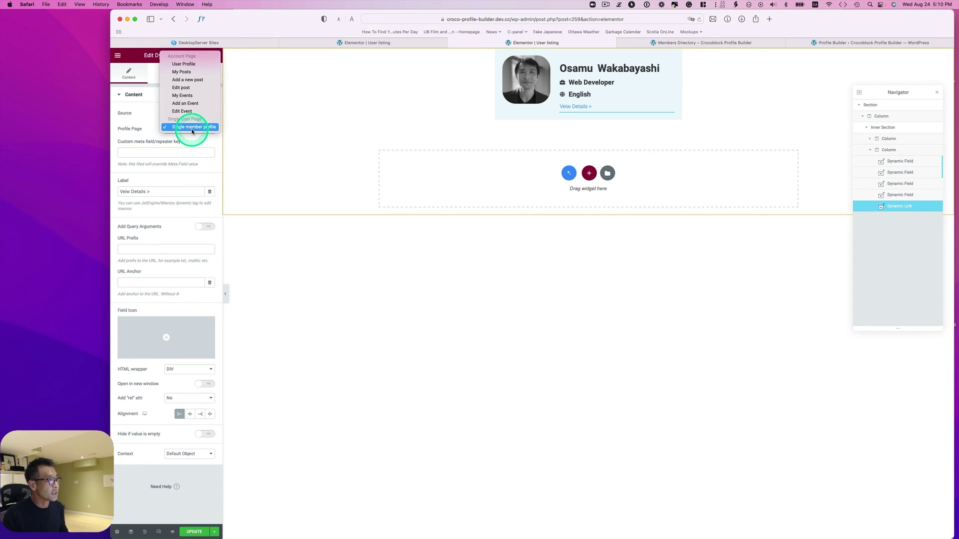
{"action": "left_click", "coordinate": [192, 127]}
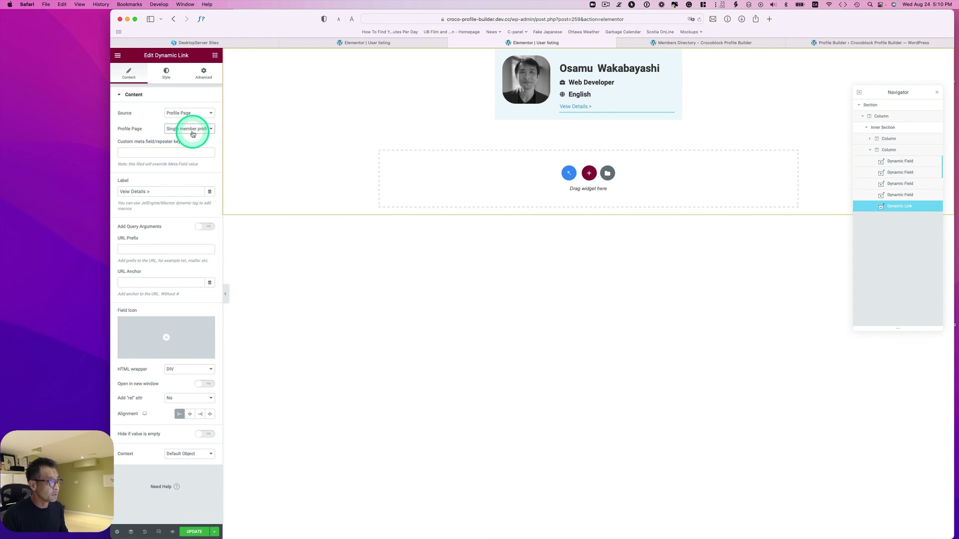
{"action": "left_click", "coordinate": [194, 532]}
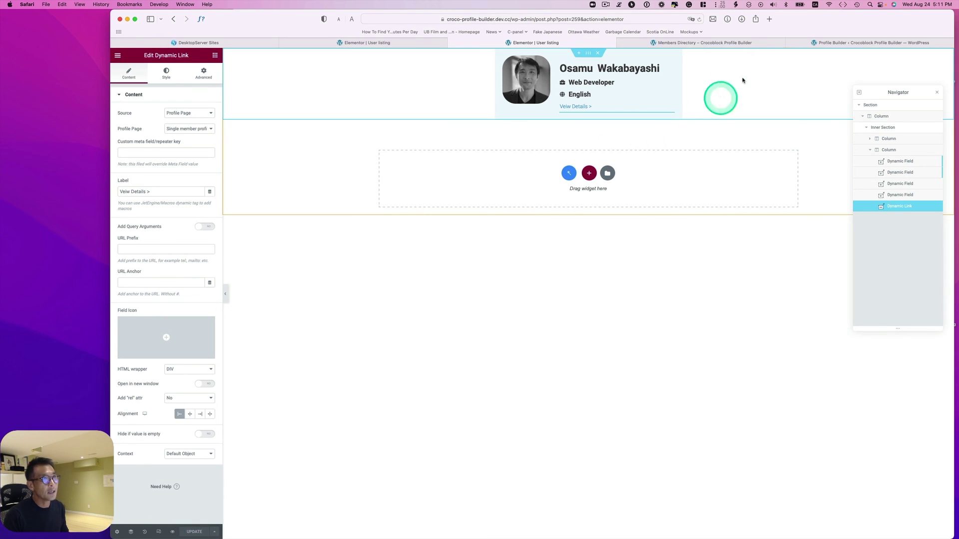
Open a member's details, then register a new account with username, e-mail and password.
{"action": "left_click", "coordinate": [743, 44]}
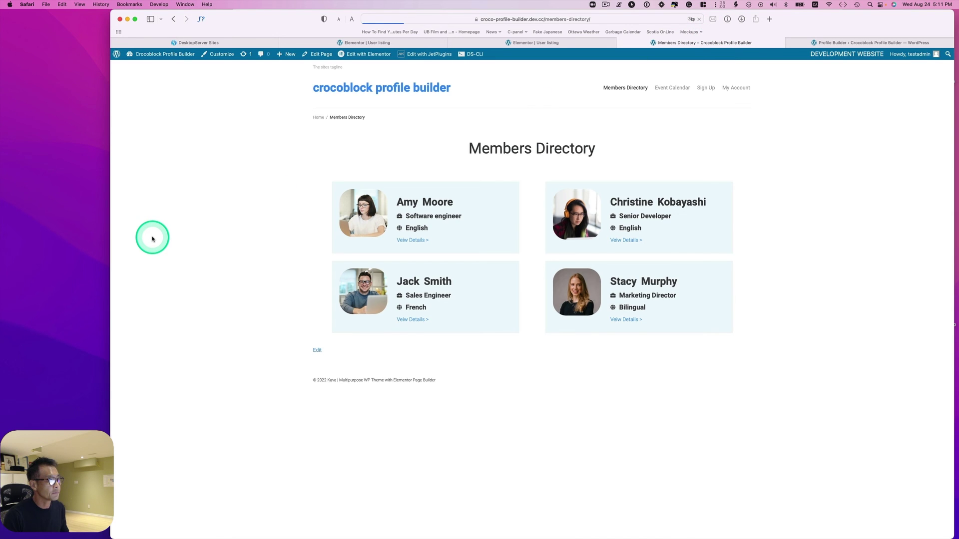
{"action": "left_click", "coordinate": [403, 243]}
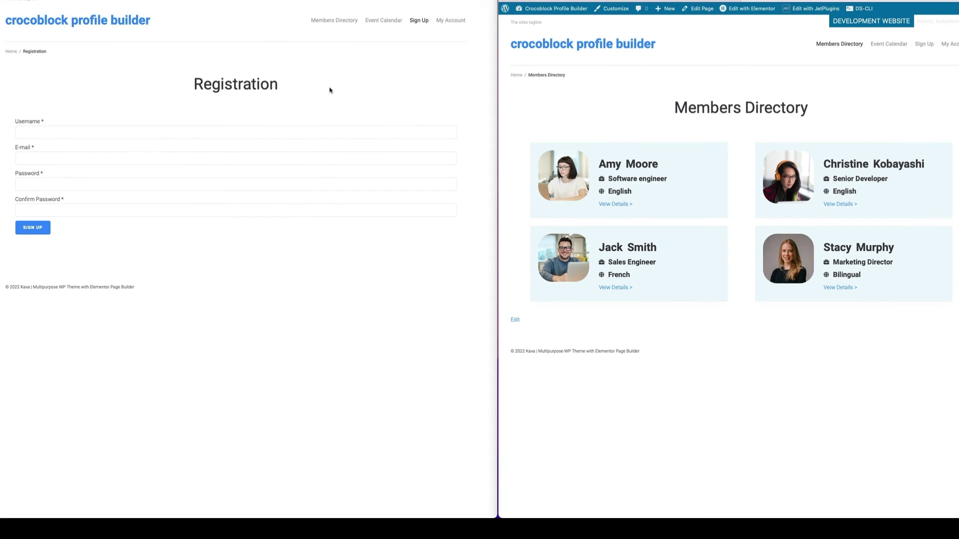
{"action": "left_click", "coordinate": [323, 130]}
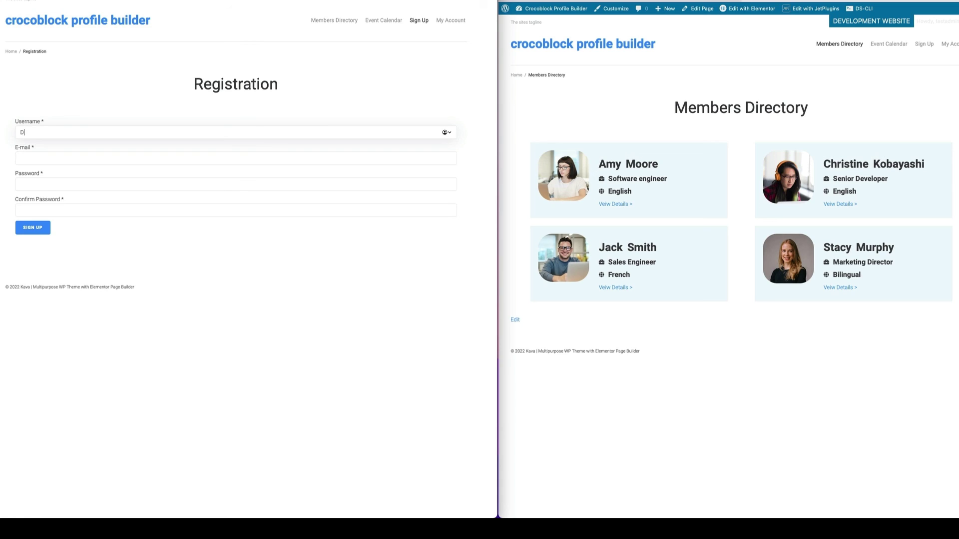
{"action": "left_click", "coordinate": [278, 158]}
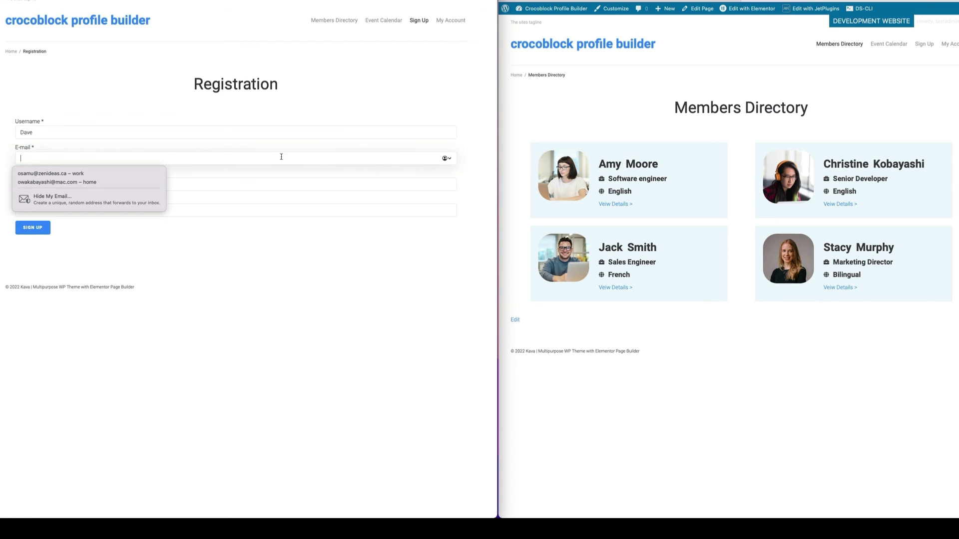
{"action": "left_click", "coordinate": [282, 185]}
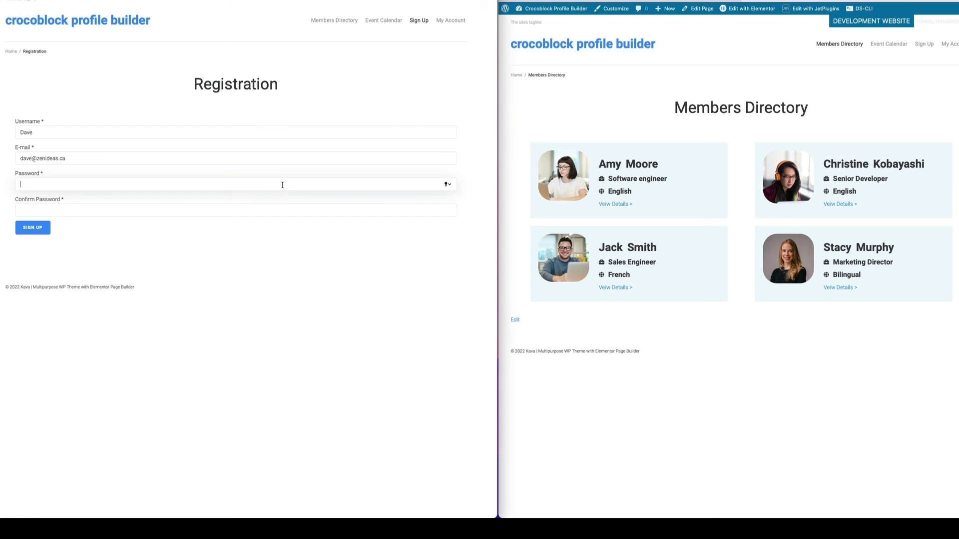
{"action": "left_click", "coordinate": [275, 209]}
{"action": "type", "text": "•••••"}
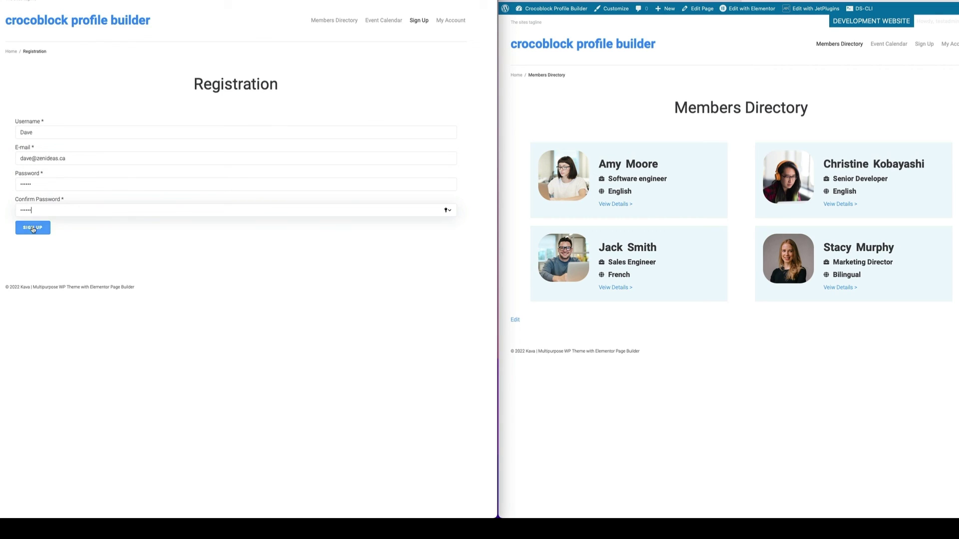
{"action": "left_click", "coordinate": [33, 229]}
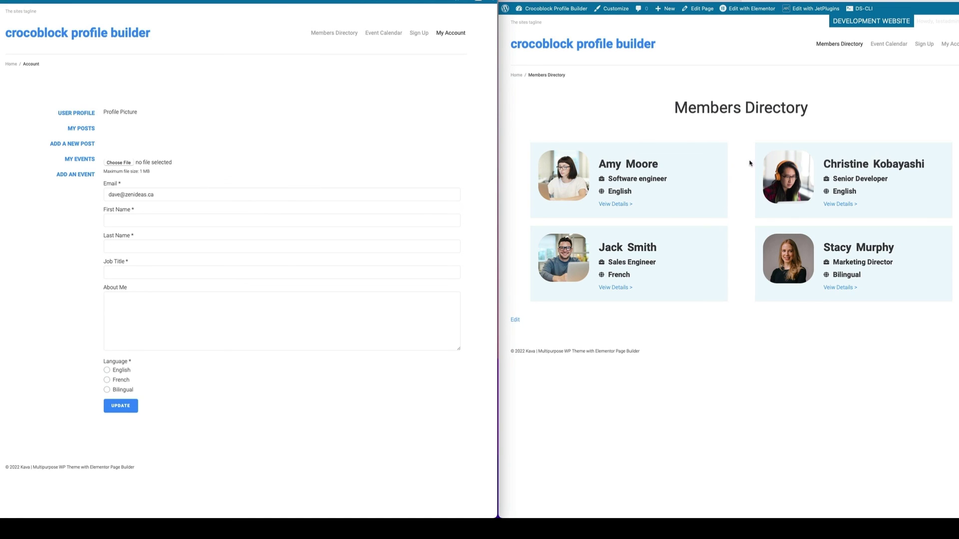
Upload Dave.jpg as the new member's profile picture.
{"action": "left_click", "coordinate": [120, 164]}
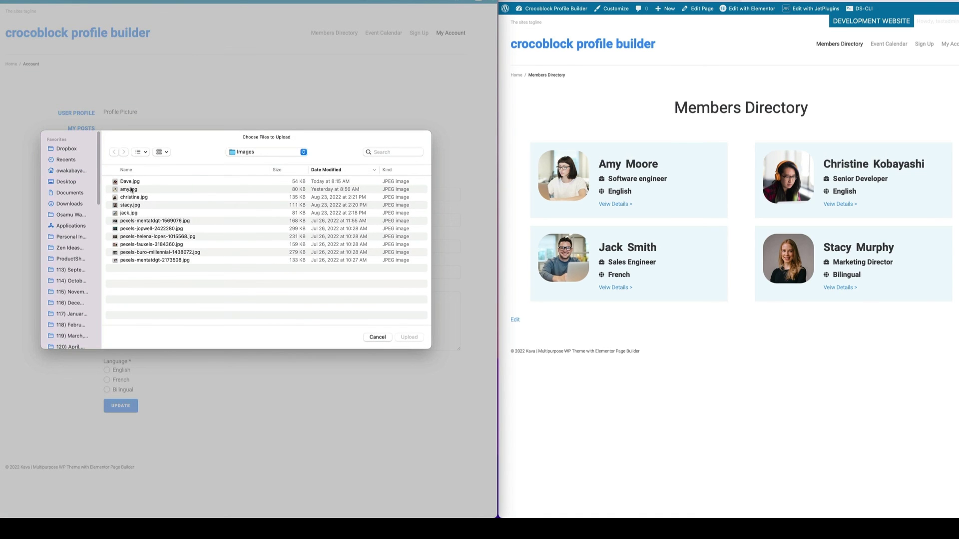
{"action": "left_click", "coordinate": [129, 182]}
{"action": "left_click", "coordinate": [403, 334]}
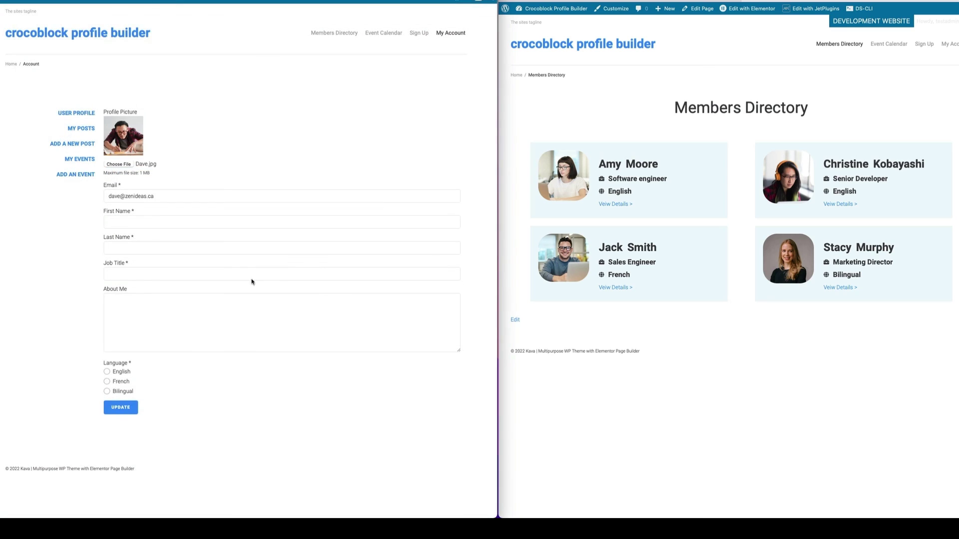
Fill in first and last name, job title Architect, pasted bio and French, then update.
{"action": "left_click", "coordinate": [136, 223]}
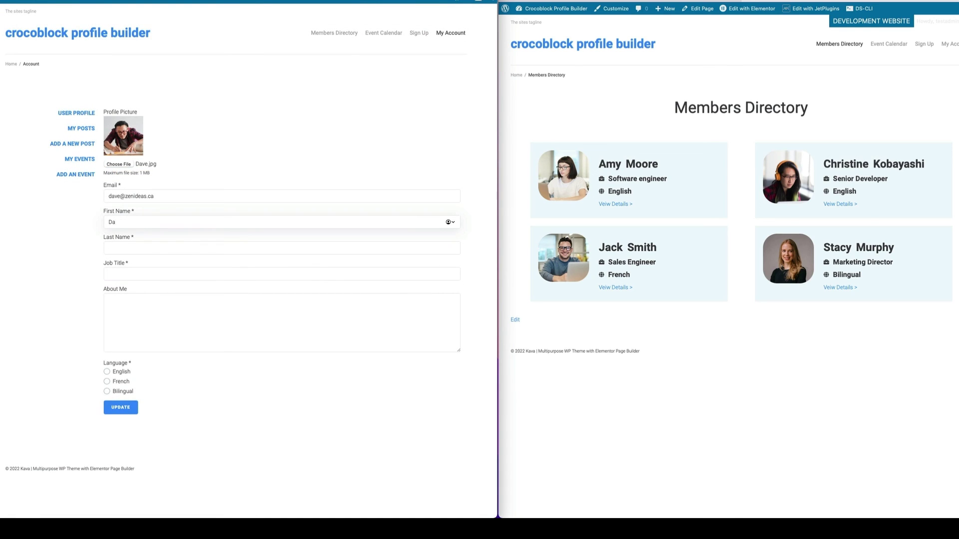
{"action": "key", "text": "Tab"}
{"action": "key", "text": "Tab"}
{"action": "type", "text": "A"}
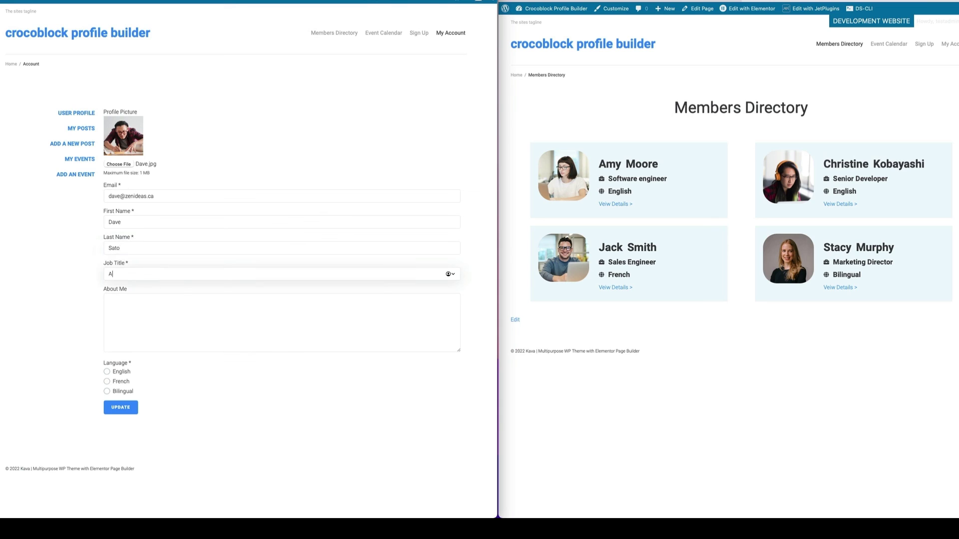
{"action": "type", "text": "rchitect"}
{"action": "key", "text": "Tab"}
{"action": "key", "text": "ctrl+v"}
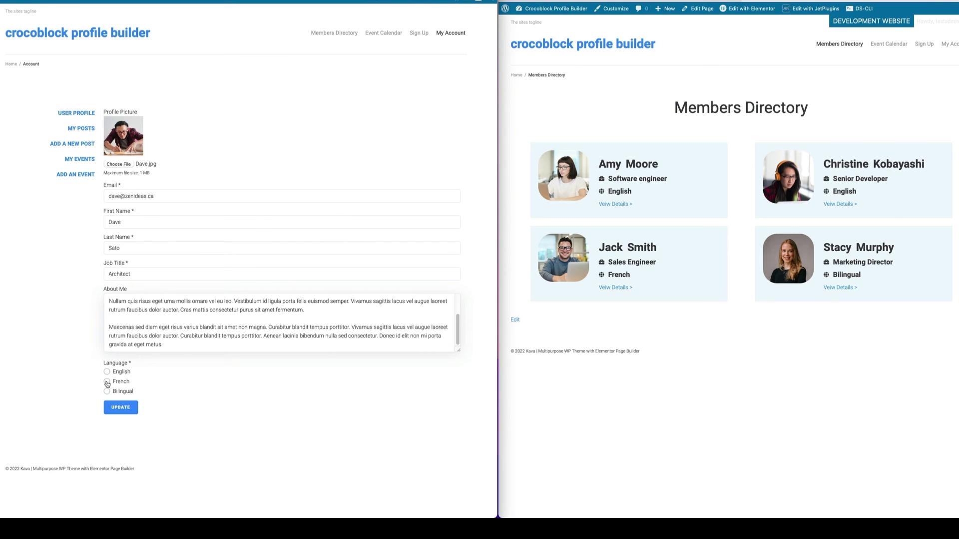
{"action": "left_click", "coordinate": [107, 382]}
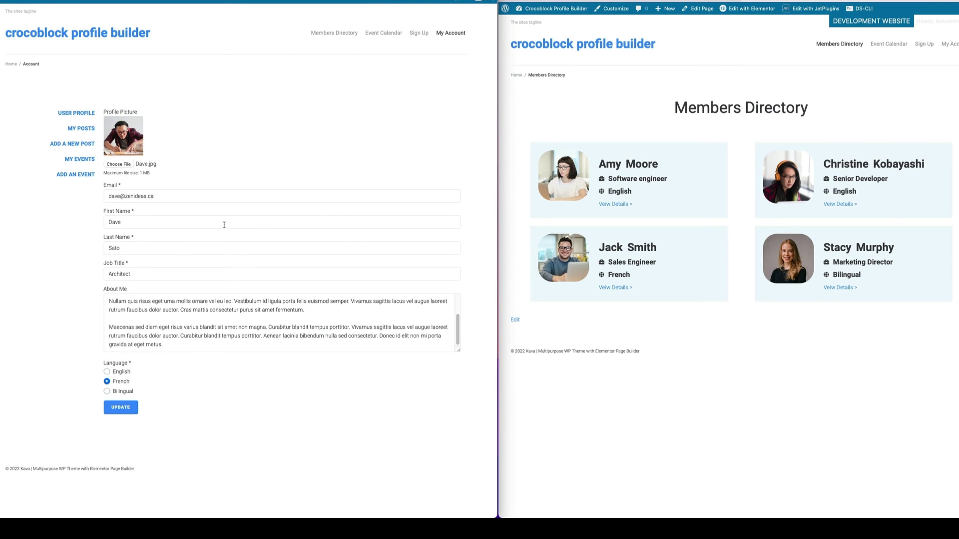
{"action": "left_click", "coordinate": [127, 410]}
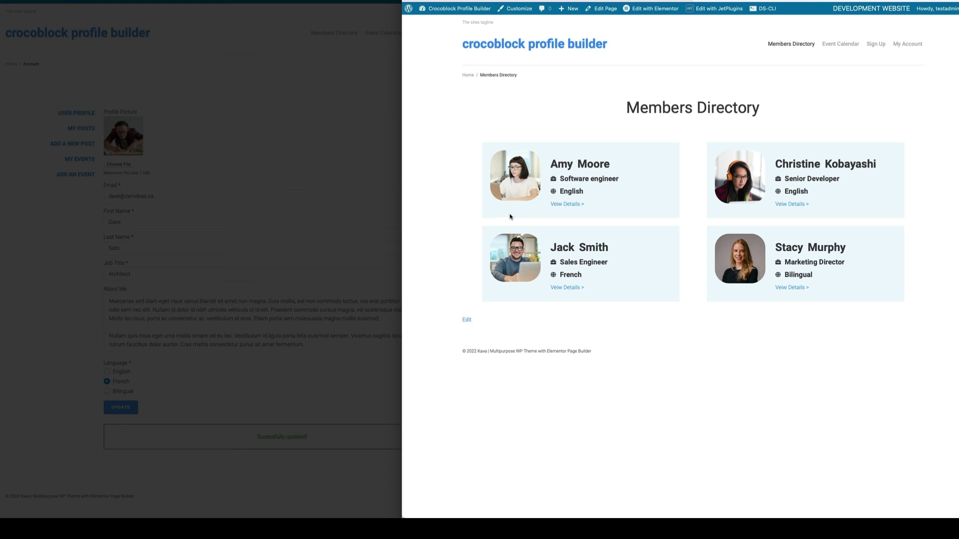
Reload the directory and open the new member's detail page and account form.
{"action": "key", "text": "super+r"}
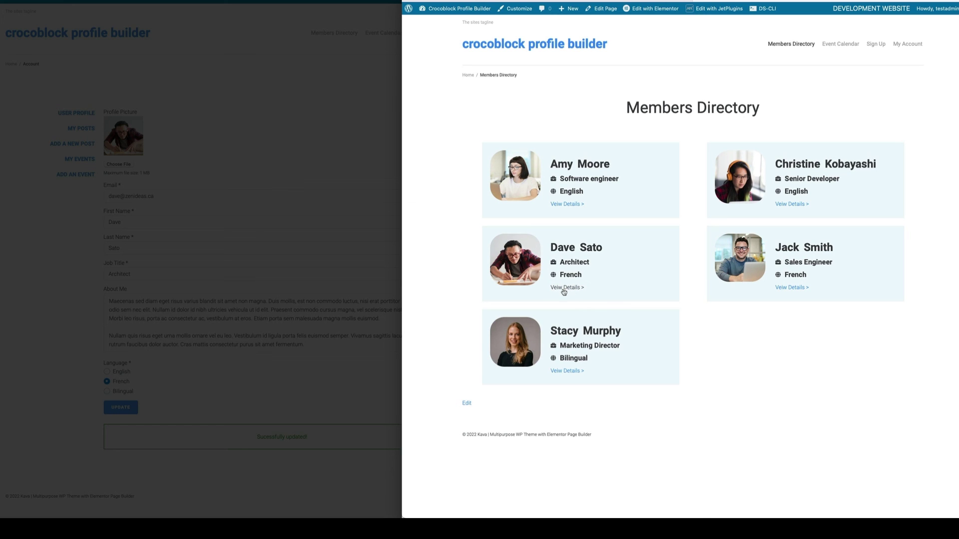
{"action": "left_click", "coordinate": [563, 290]}
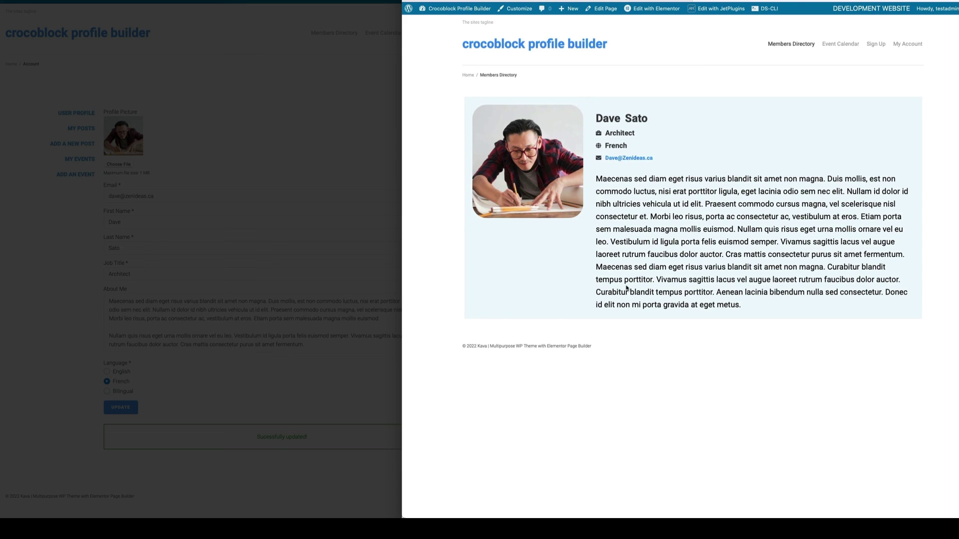
{"action": "left_click", "coordinate": [361, 176]}
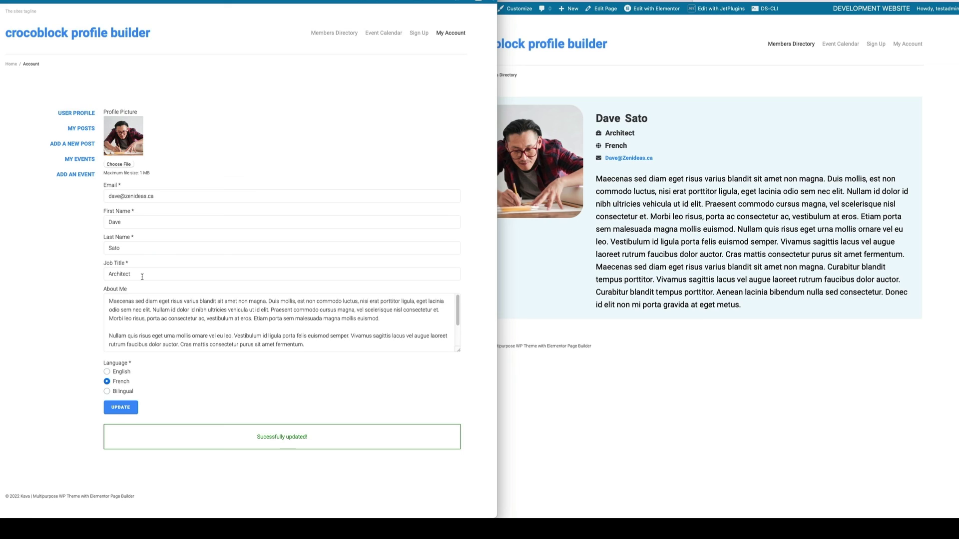
Change the job title to 'Sinor Architect' and language to Bilingual, save, and reload the profile.
{"action": "left_click", "coordinate": [111, 275]}
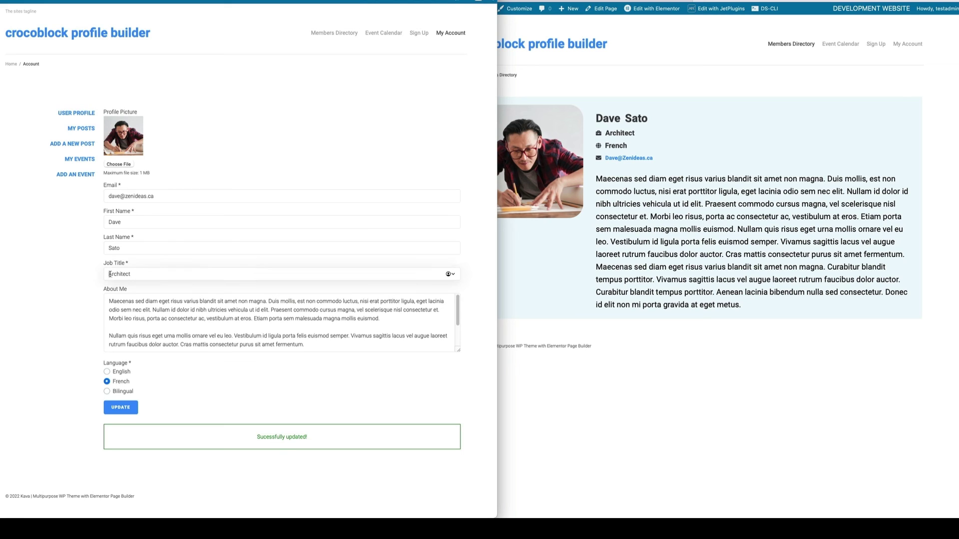
{"action": "type", "text": "Sinor"}
{"action": "left_click", "coordinate": [107, 392]}
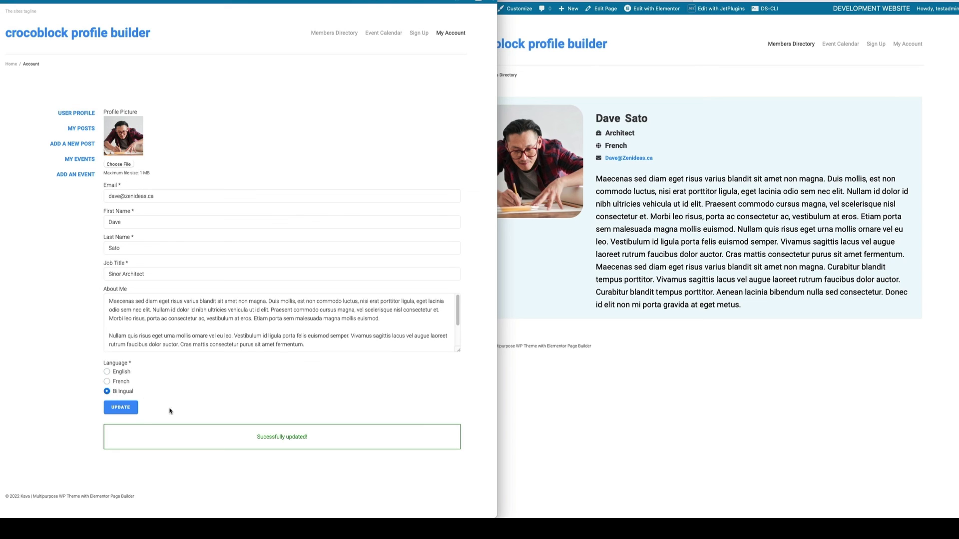
{"action": "left_click", "coordinate": [129, 408]}
{"action": "left_click", "coordinate": [681, 137]}
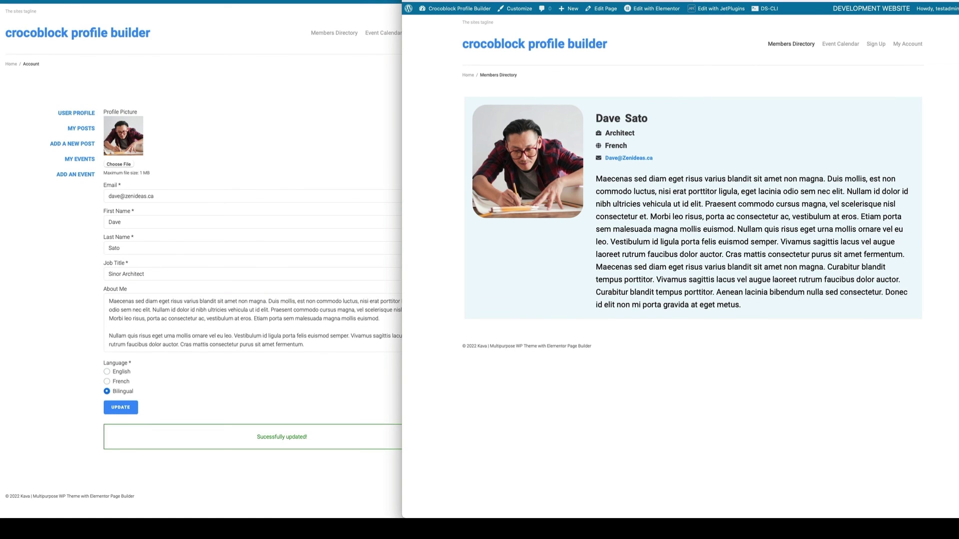
{"action": "key", "text": "ctrl+r"}
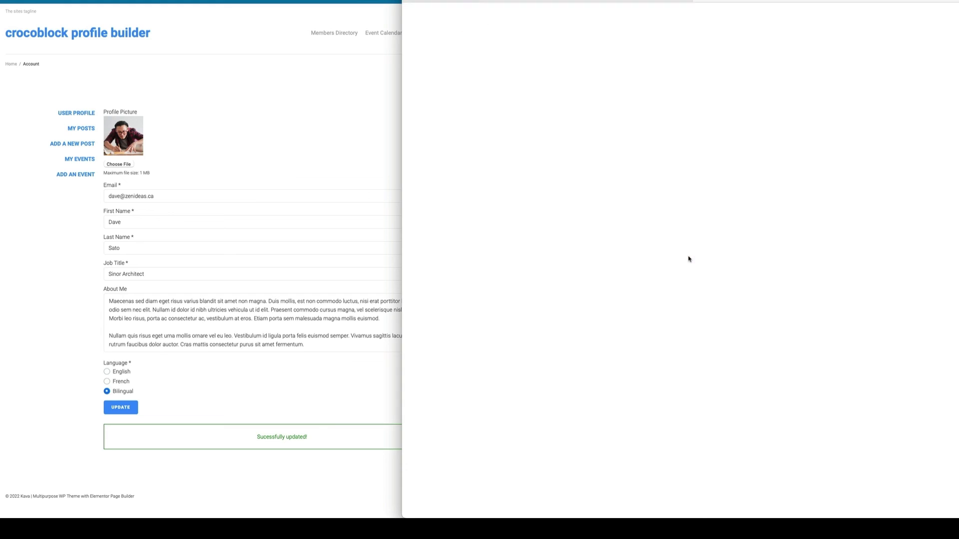